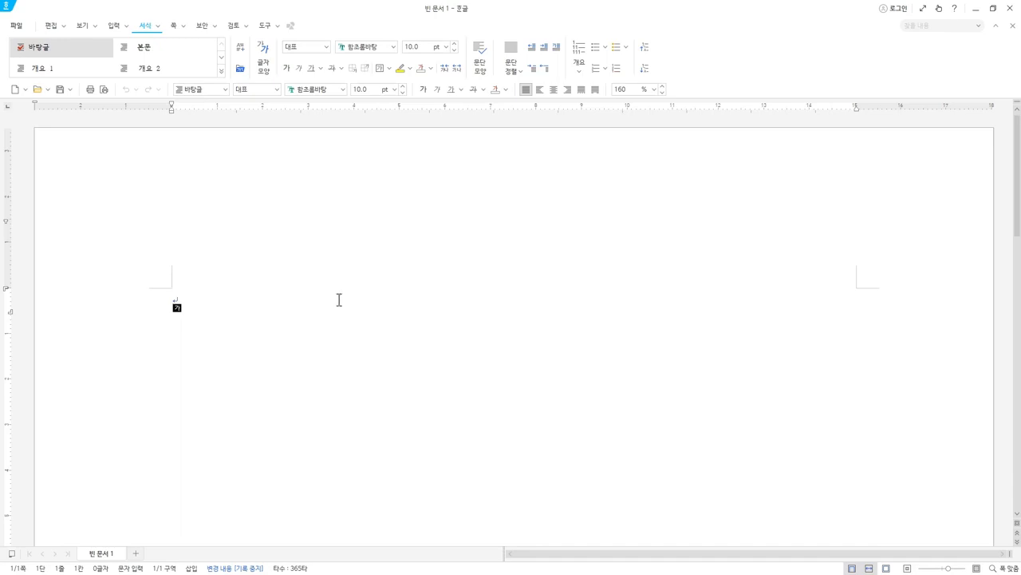
# Step: Switch to File Explorer and open 스타일.hwp from the PART 01. 시험 유형 따라하기 folder
pyautogui.hotkey('alt', 'Tab')
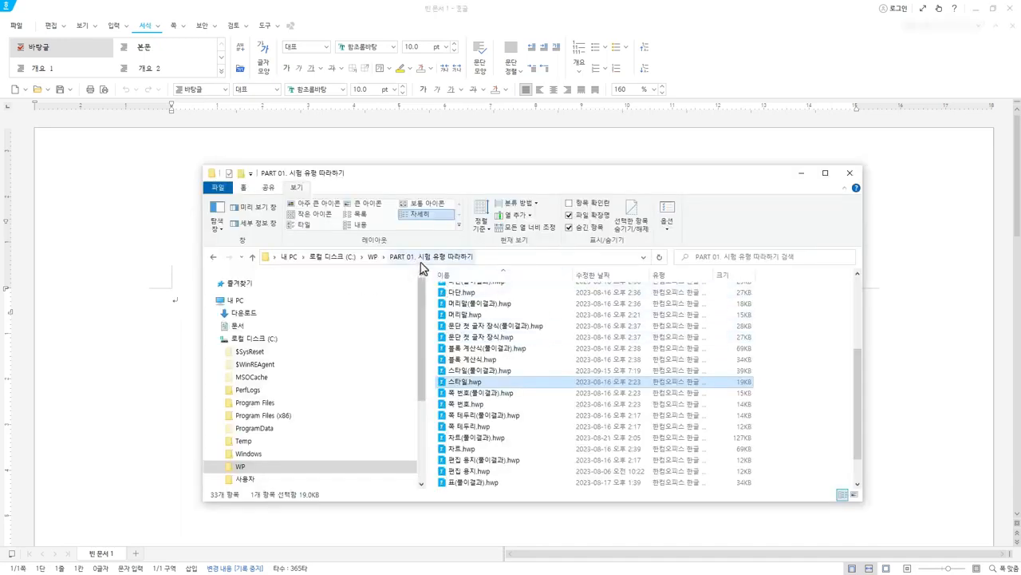
pyautogui.doubleClick(510, 384)
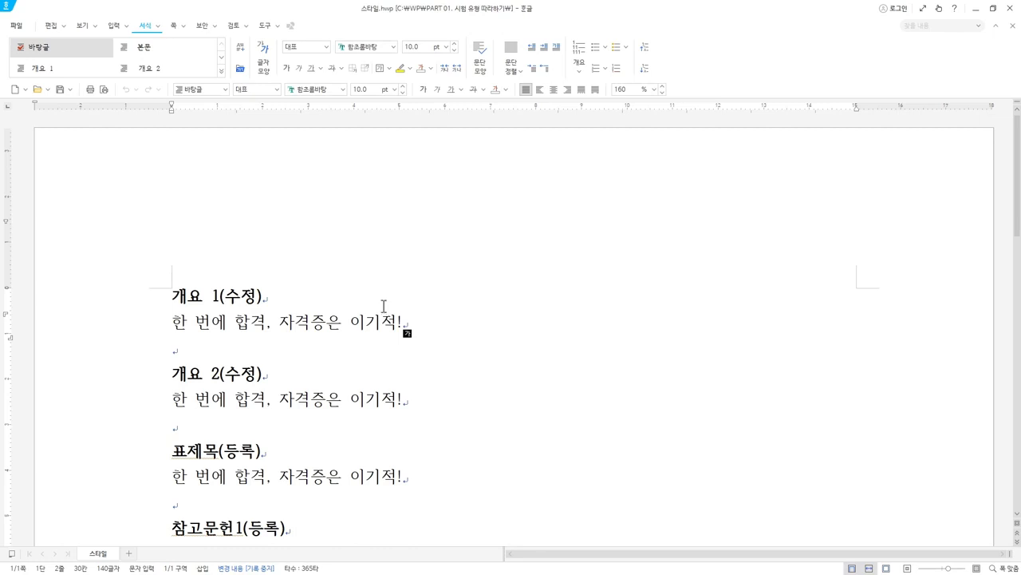
# Step: Review the document's headings from 개요 1(수정) down to 참고문헌2(등록, 이기적! 적용)
pyautogui.scroll(-3, 361, 350)
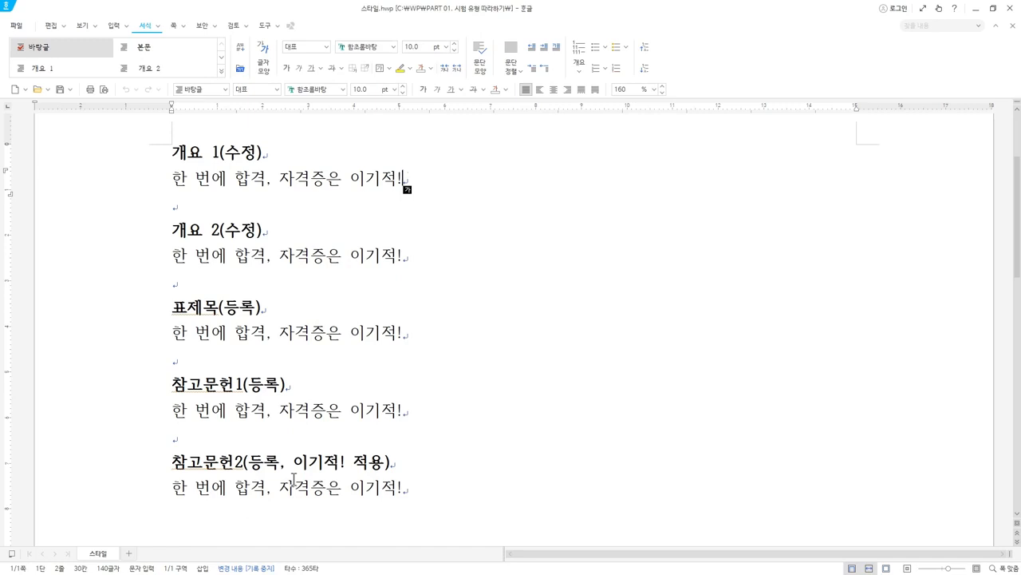
pyautogui.click(97, 158)
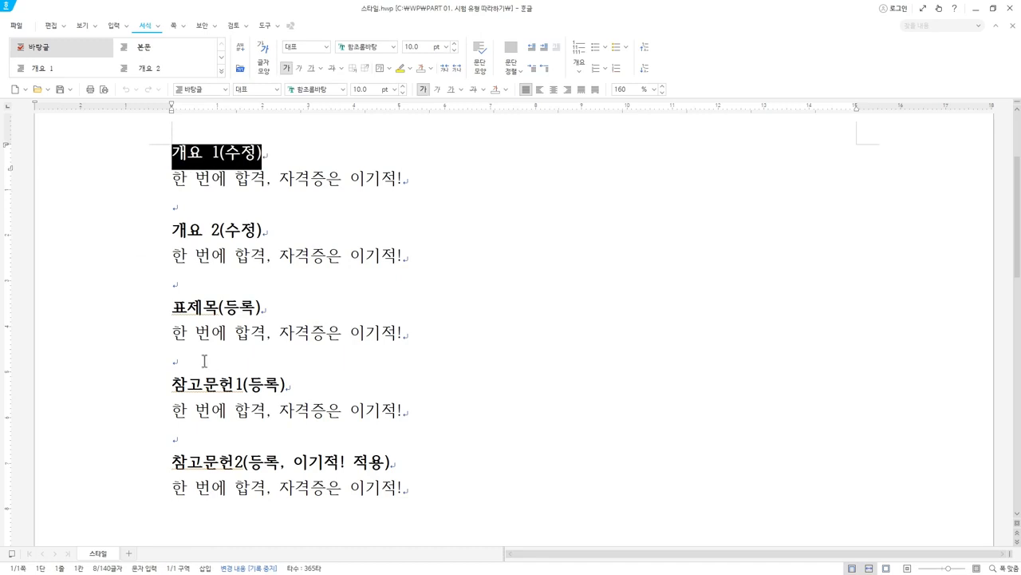
pyautogui.click(82, 309)
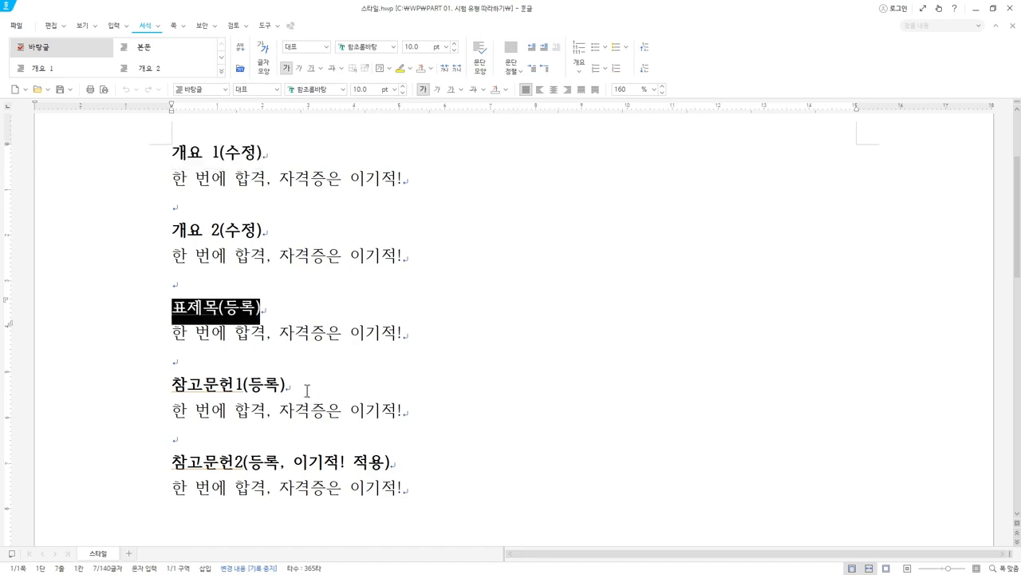
pyautogui.click(120, 385)
pyautogui.click(174, 463)
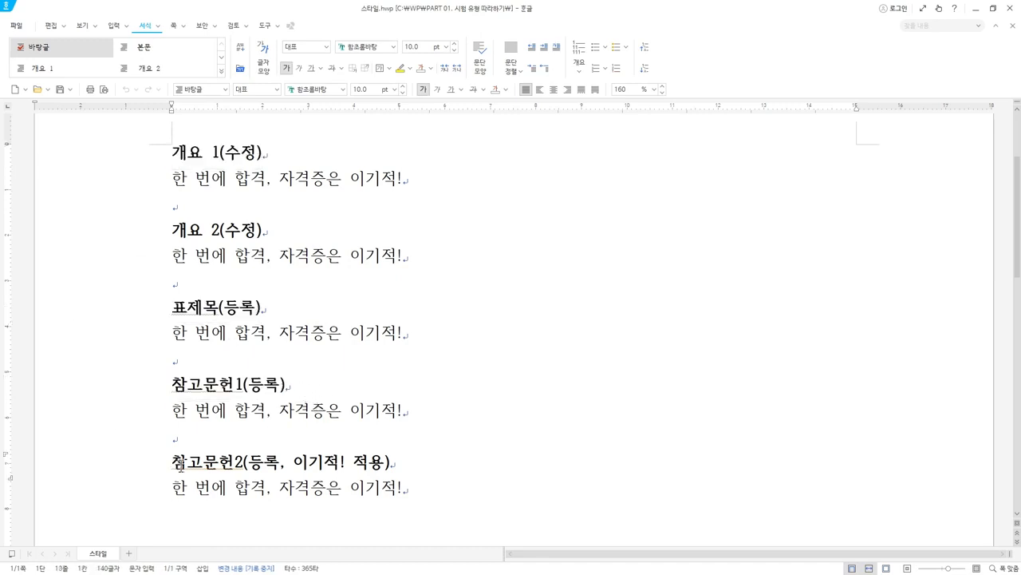
pyautogui.moveTo(178, 462); pyautogui.dragTo(381, 479)
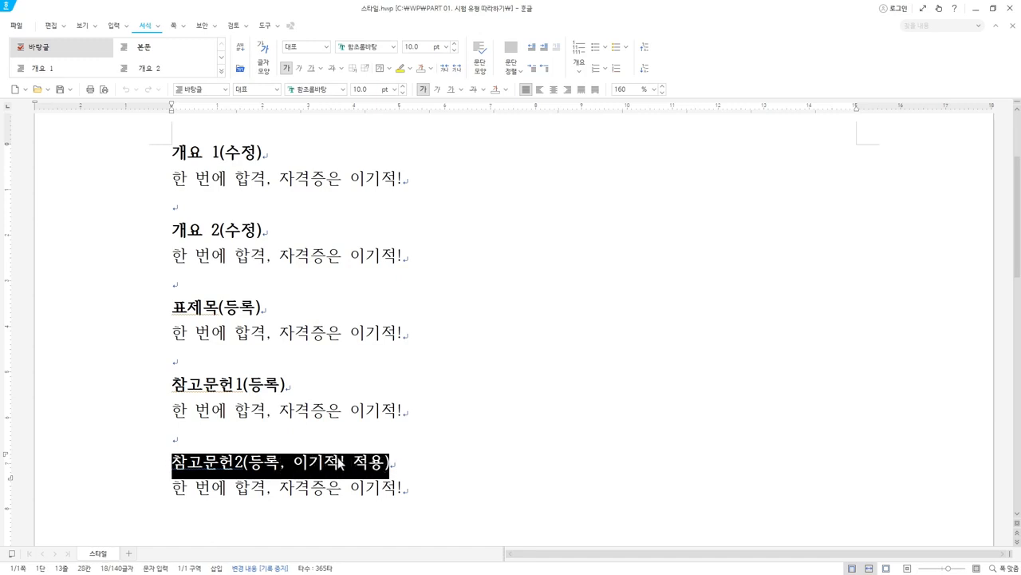
pyautogui.click(403, 463)
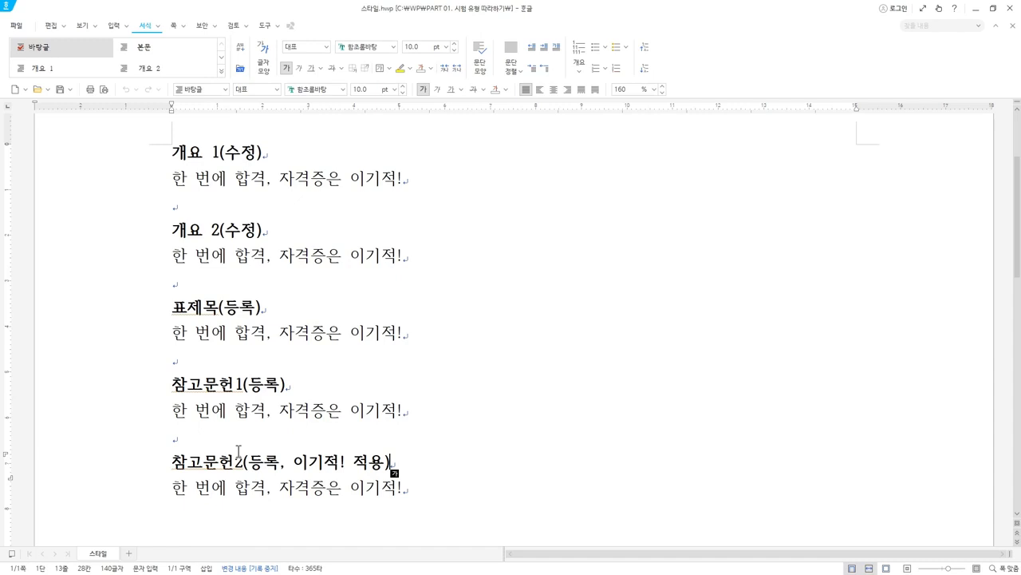
pyautogui.click(414, 350)
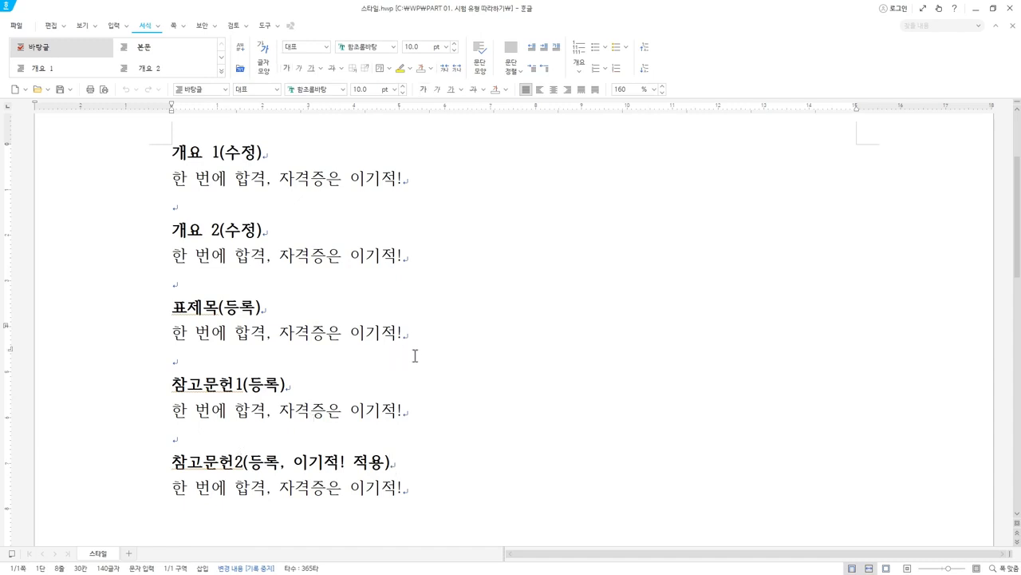
# Step: Examine which headings are marked 수정 or 등록 and check the existing styles in the style list
pyautogui.click(276, 158)
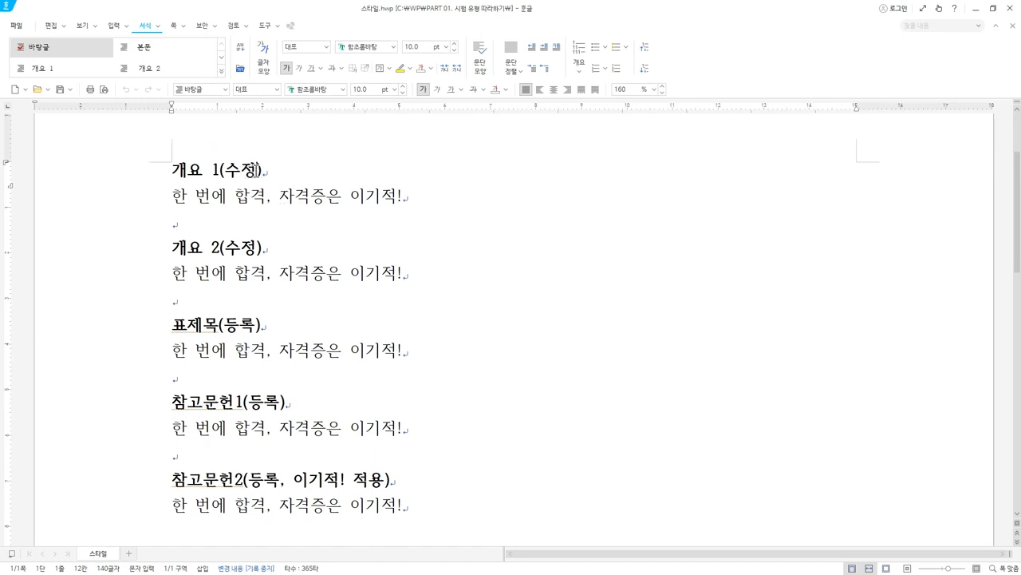
pyautogui.doubleClick(237, 170)
pyautogui.click(238, 170)
pyautogui.moveTo(228, 323); pyautogui.dragTo(250, 327)
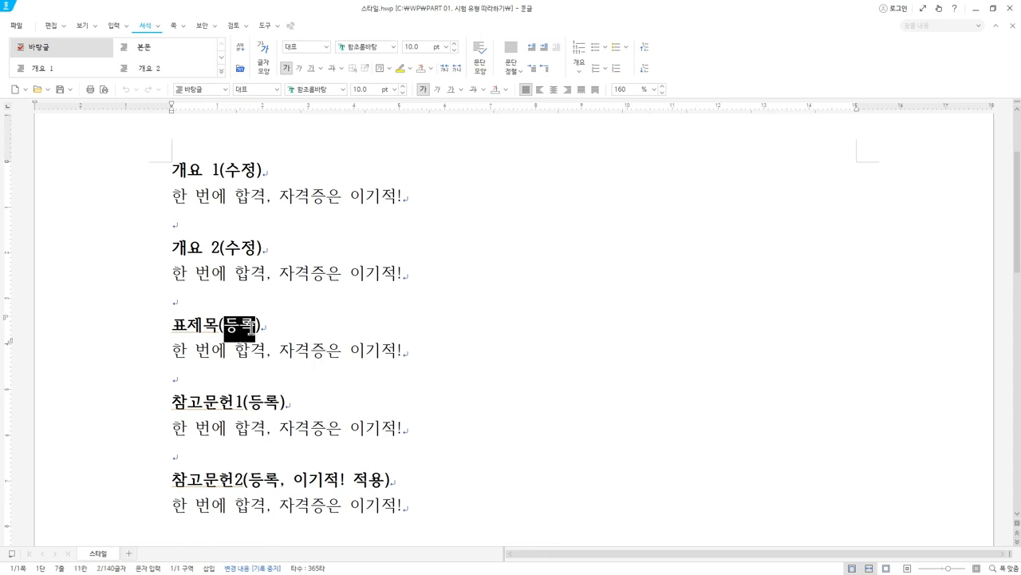
pyautogui.click(240, 170)
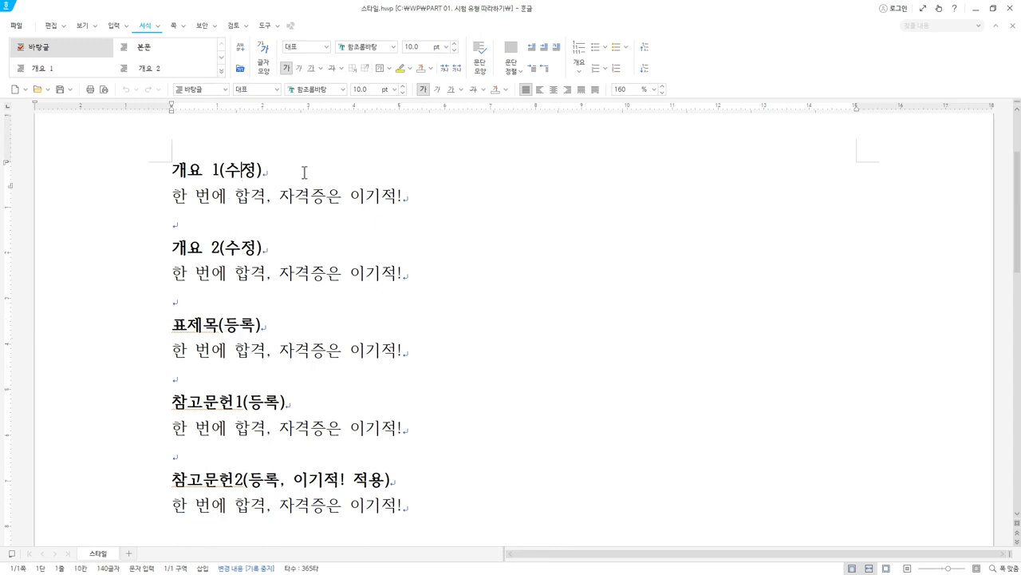
pyautogui.click(251, 172)
pyautogui.moveTo(222, 169); pyautogui.dragTo(150, 171)
pyautogui.click(274, 168)
pyautogui.click(226, 91)
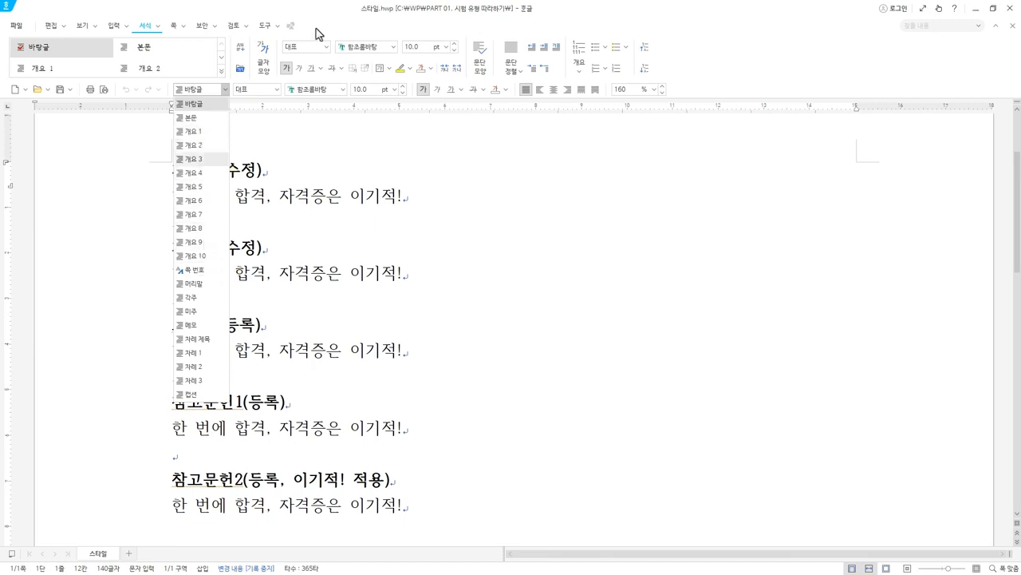
pyautogui.click(348, 25)
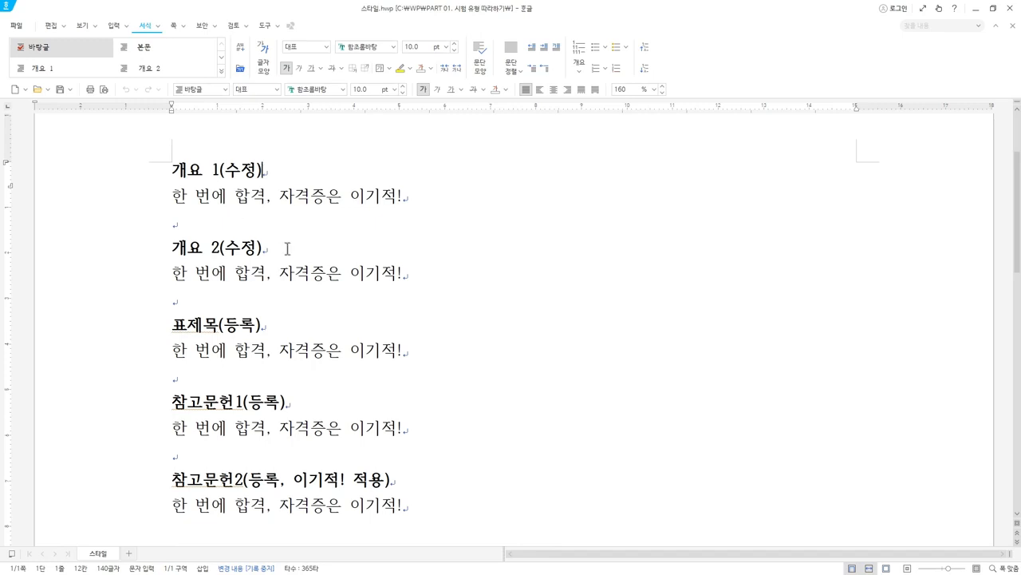
# Step: Select the whole sentence under the 개요 1(수정) heading and open the Style dialog, keeping the sentence in view
pyautogui.click(271, 195)
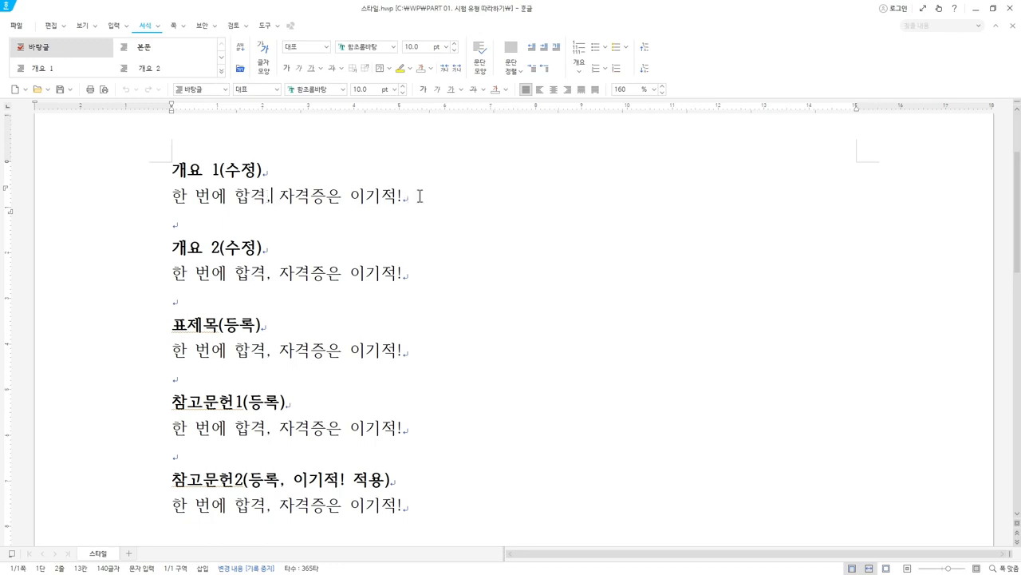
pyautogui.moveTo(415, 196); pyautogui.dragTo(170, 196)
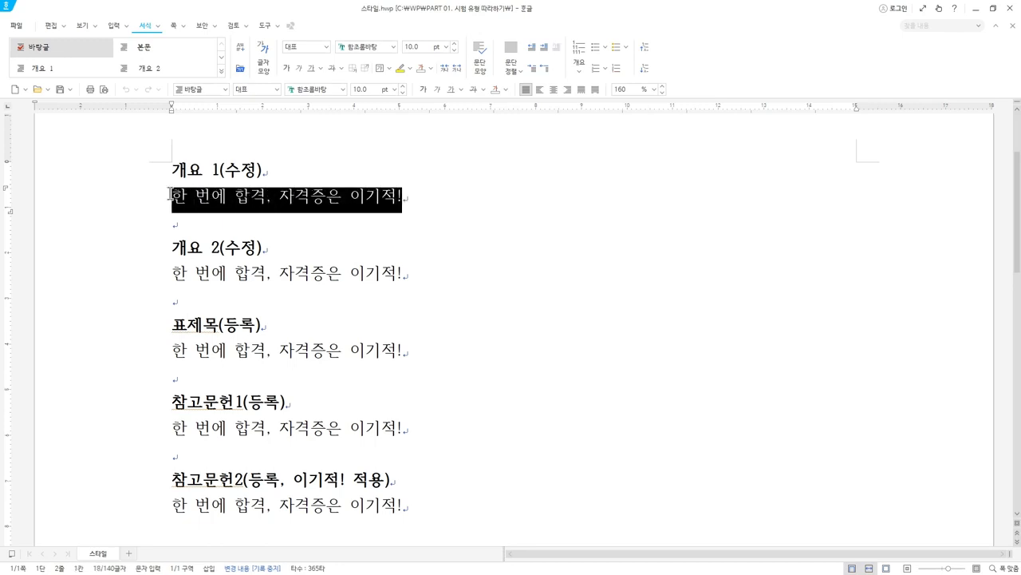
pyautogui.scroll(3, 346, 247)
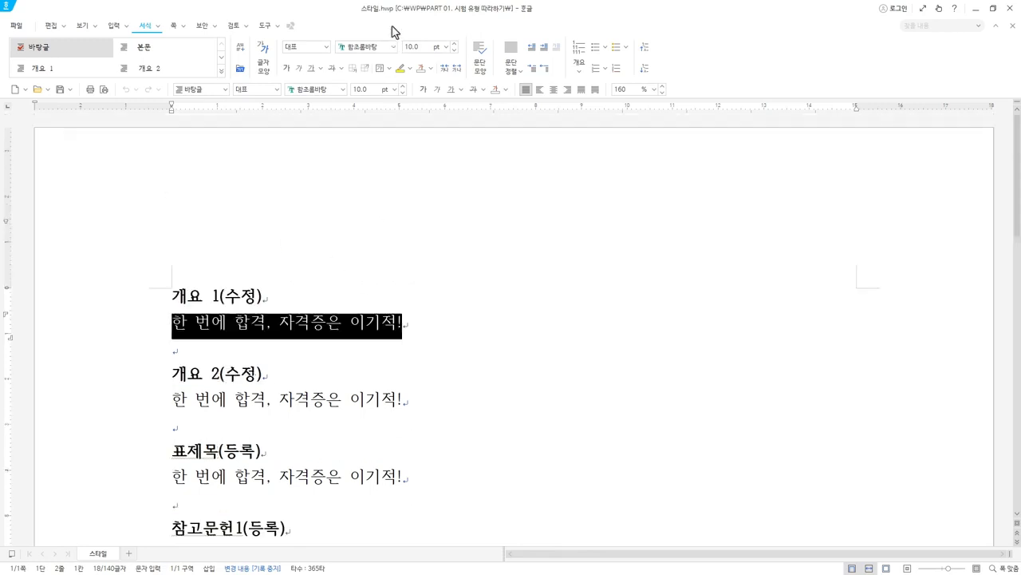
pyautogui.press('F6')
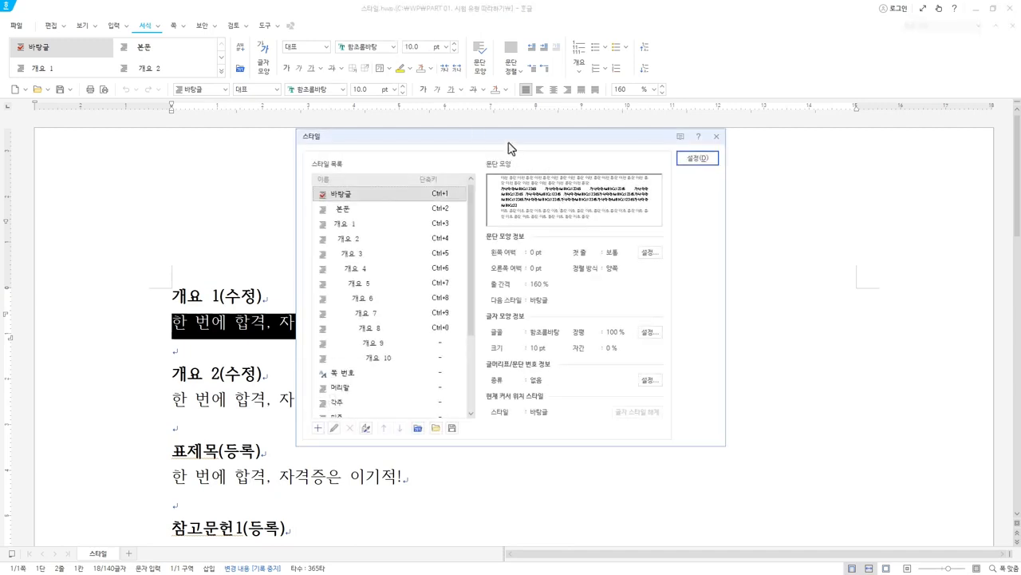
pyautogui.moveTo(511, 142); pyautogui.dragTo(622, 141)
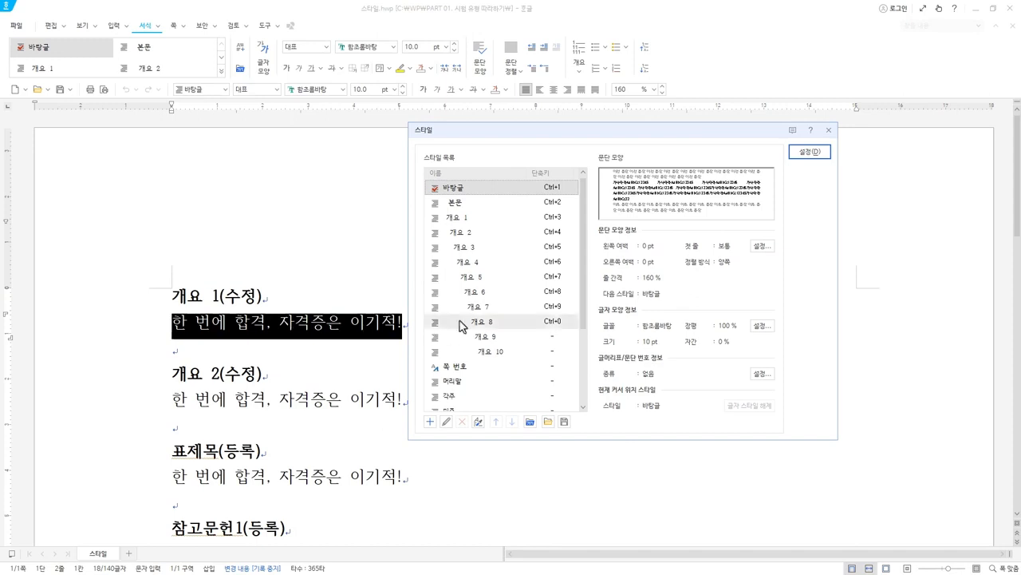
# Step: Edit the 개요 1 style's paragraph shape, setting the left margin to 0 pt
pyautogui.click(487, 218)
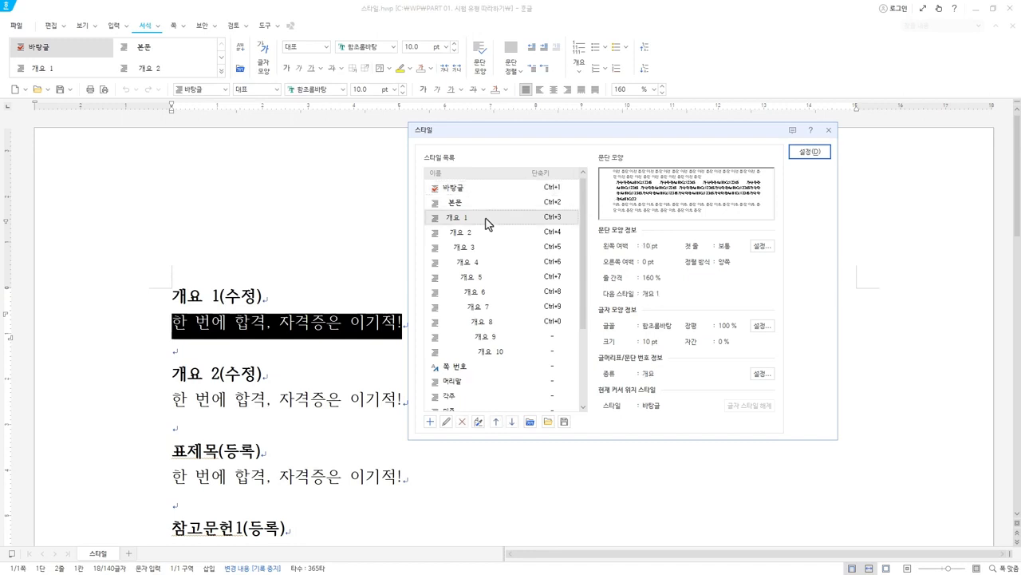
pyautogui.click(445, 421)
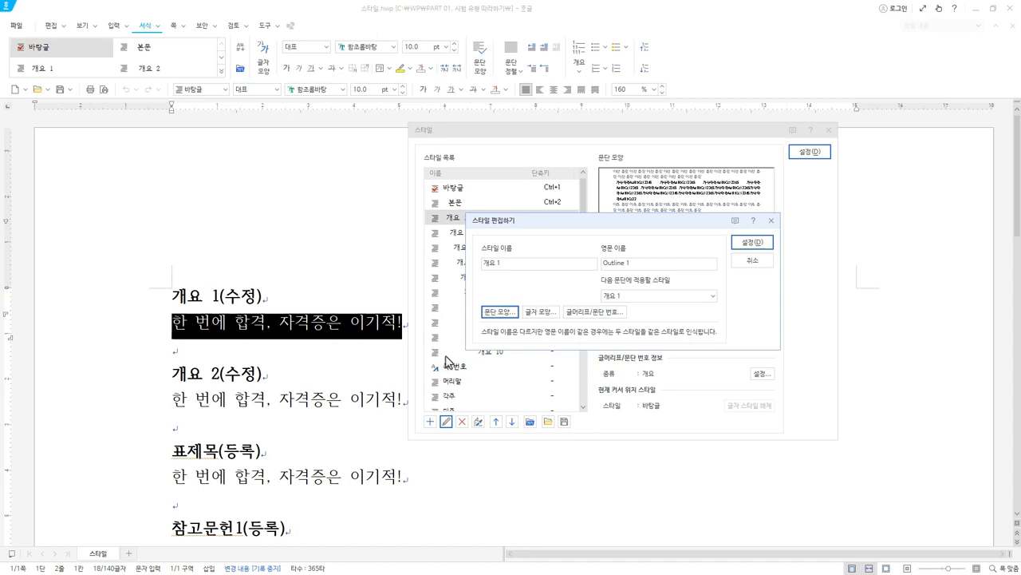
pyautogui.click(500, 311)
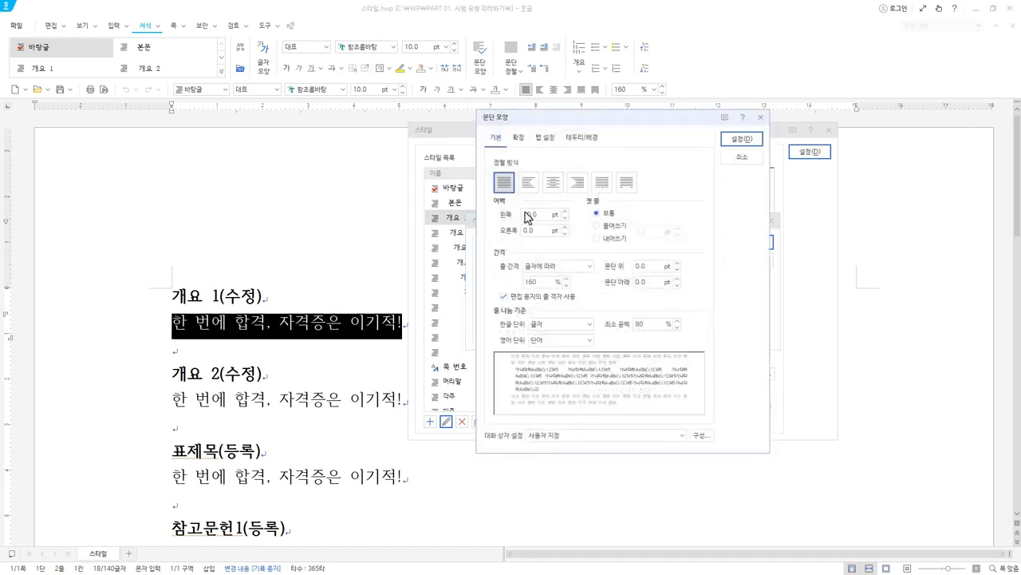
pyautogui.click(538, 217)
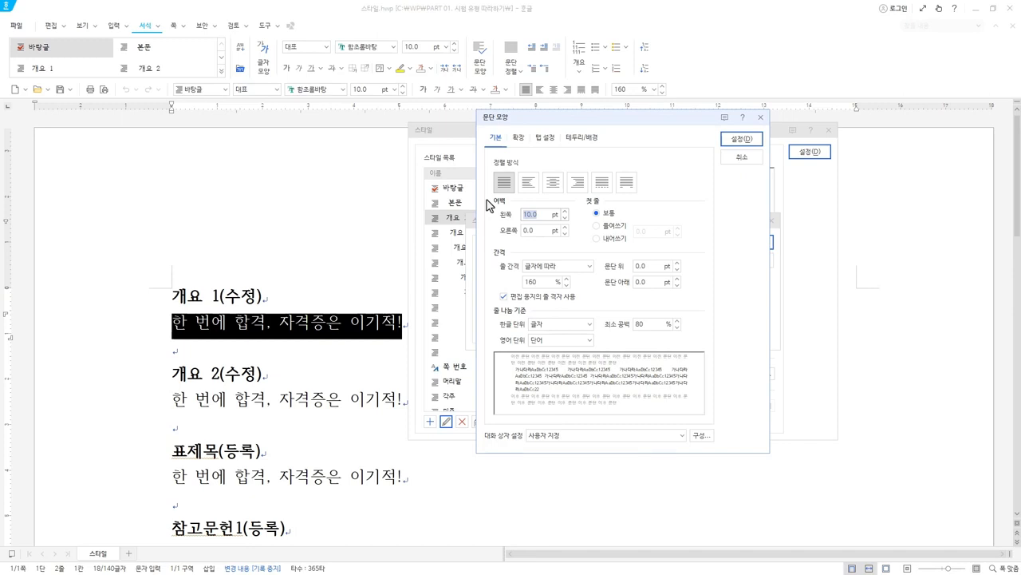
pyautogui.write('0')
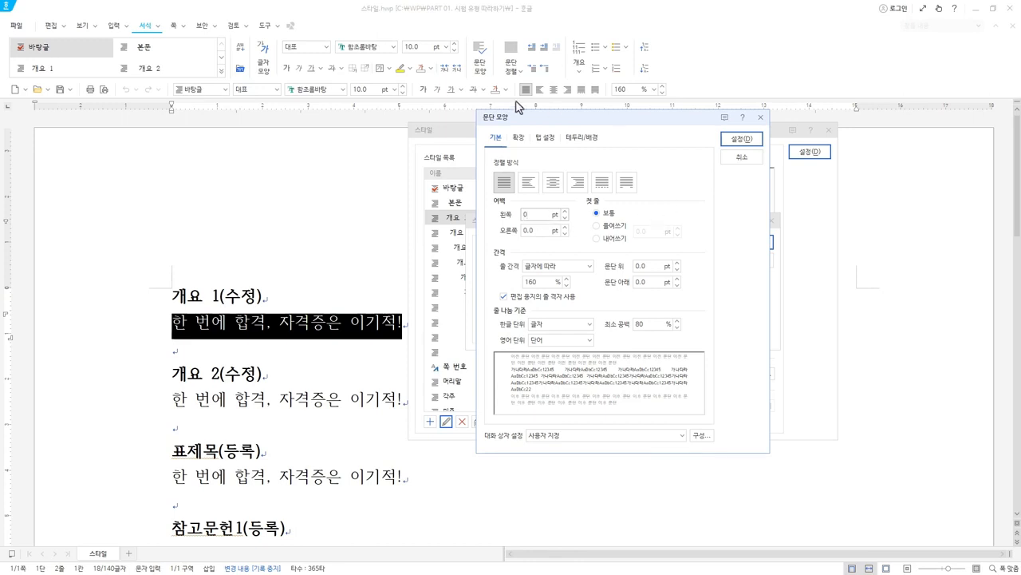
pyautogui.click(754, 144)
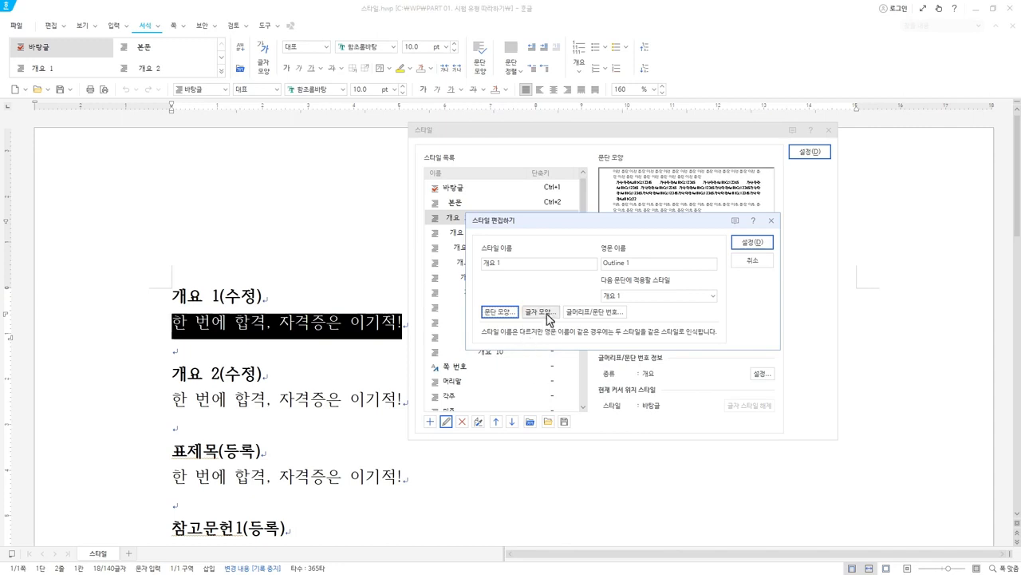
# Step: Set the base font size to 12 pt in the 개요 1 style's character shape
pyautogui.click(547, 314)
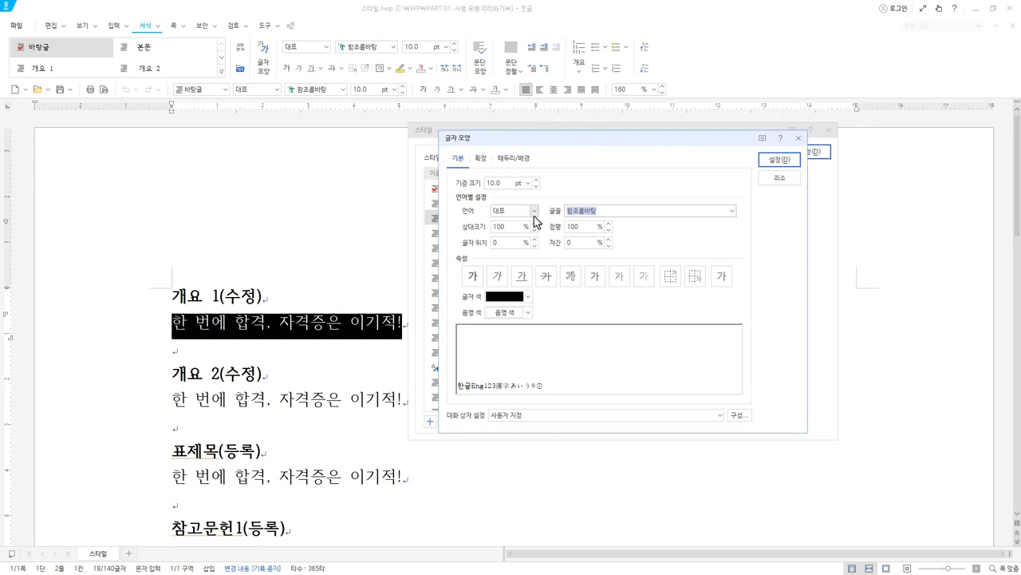
pyautogui.click(538, 180)
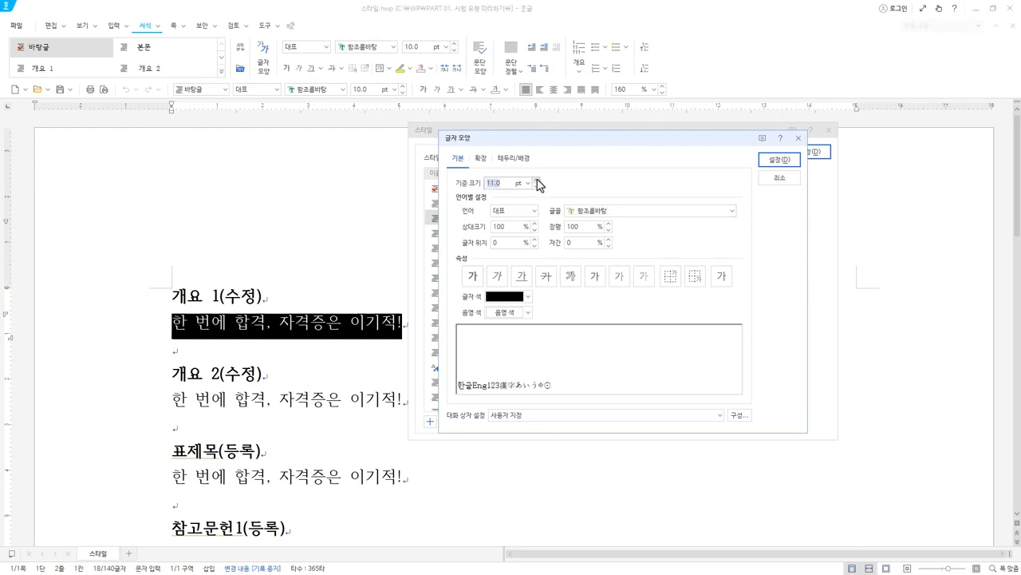
pyautogui.click(537, 180)
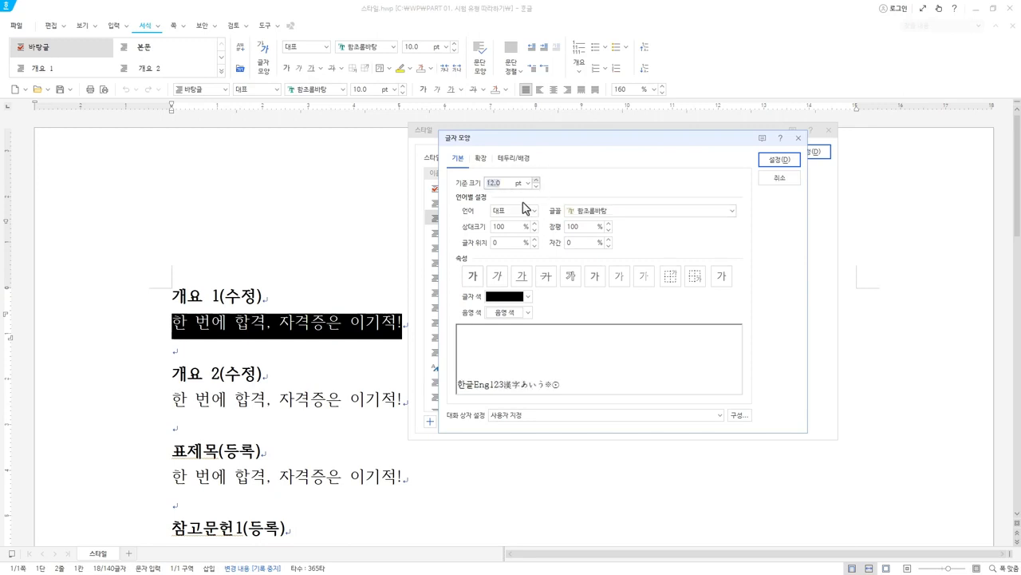
# Step: Set the 개요 1 style's font to 휴먼고딕 and make it bold
pyautogui.click(620, 211)
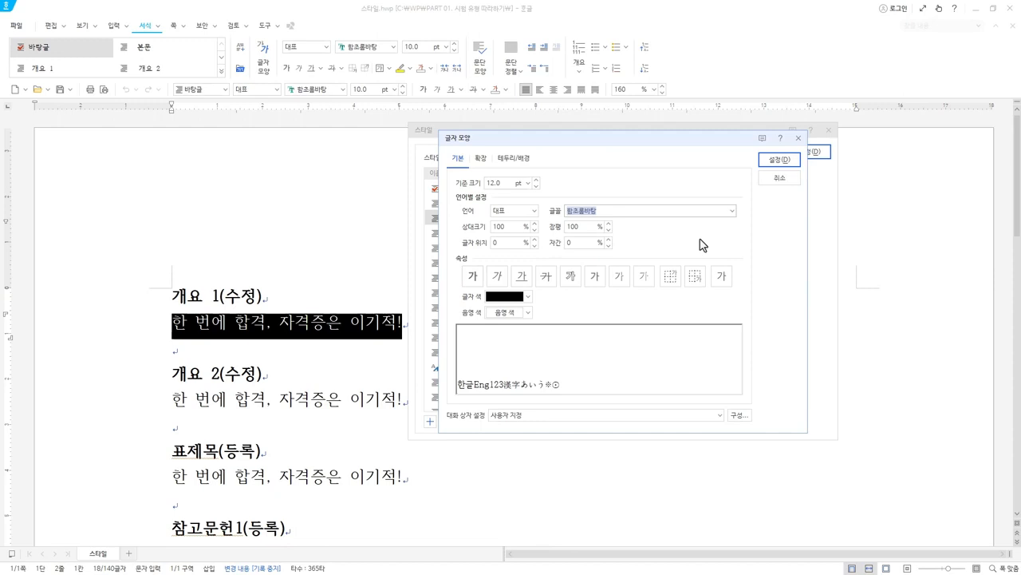
pyautogui.write('고딕')
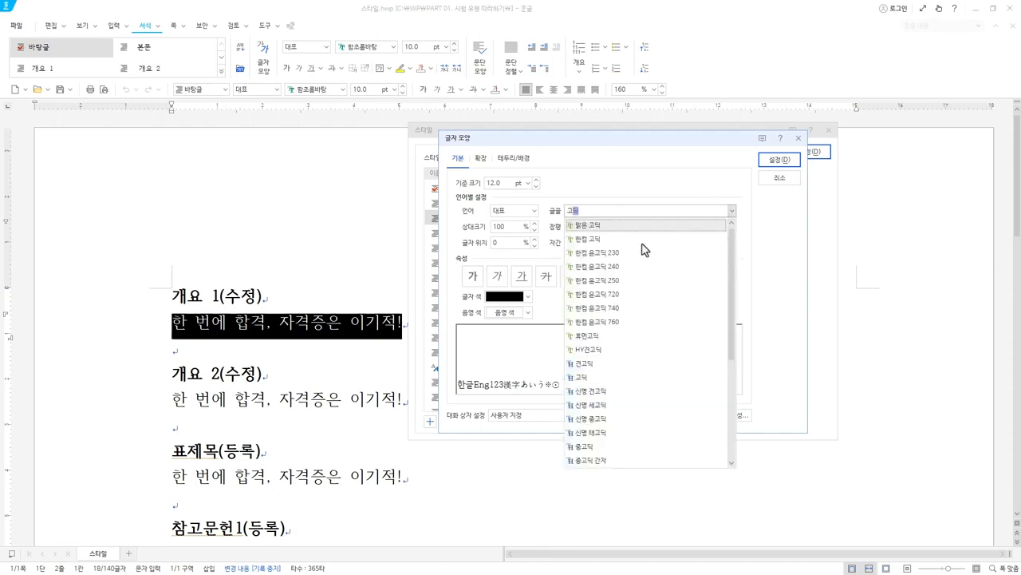
pyautogui.scroll(-1, 658, 412)
pyautogui.scroll(-4, 659, 415)
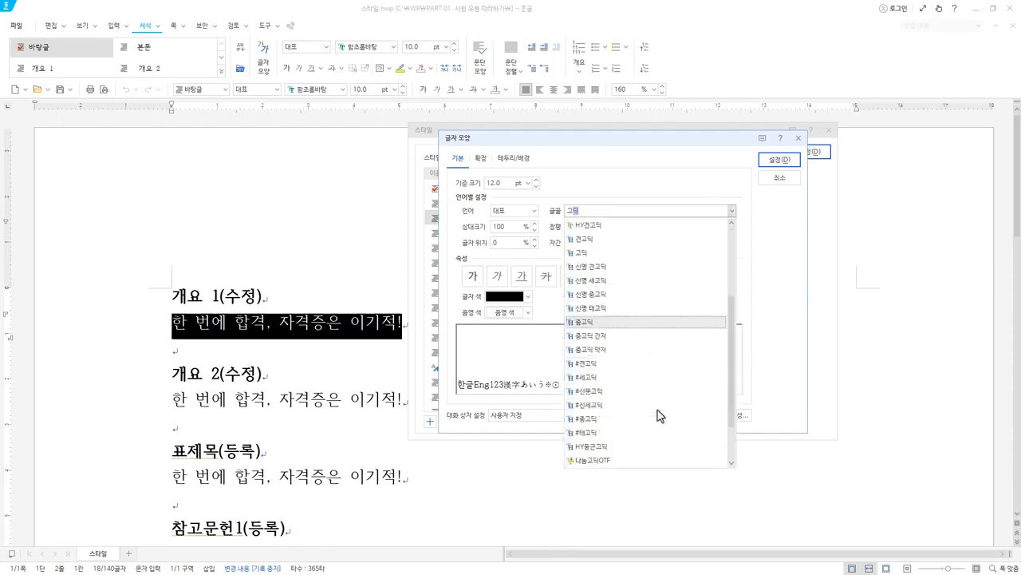
pyautogui.scroll(3, 660, 415)
pyautogui.moveTo(588, 214); pyautogui.dragTo(491, 184)
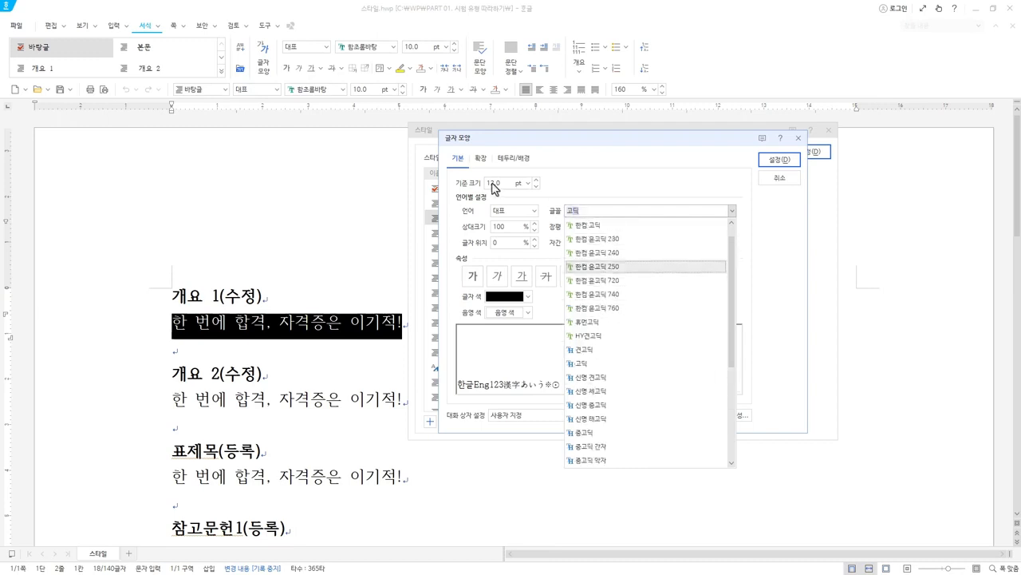
pyautogui.write('휴먼고')
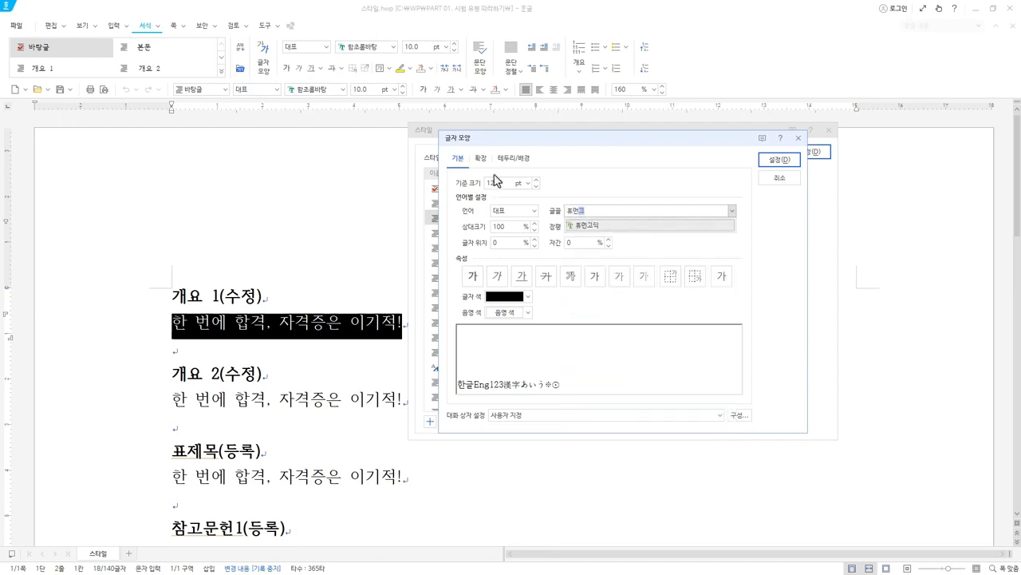
pyautogui.click(605, 226)
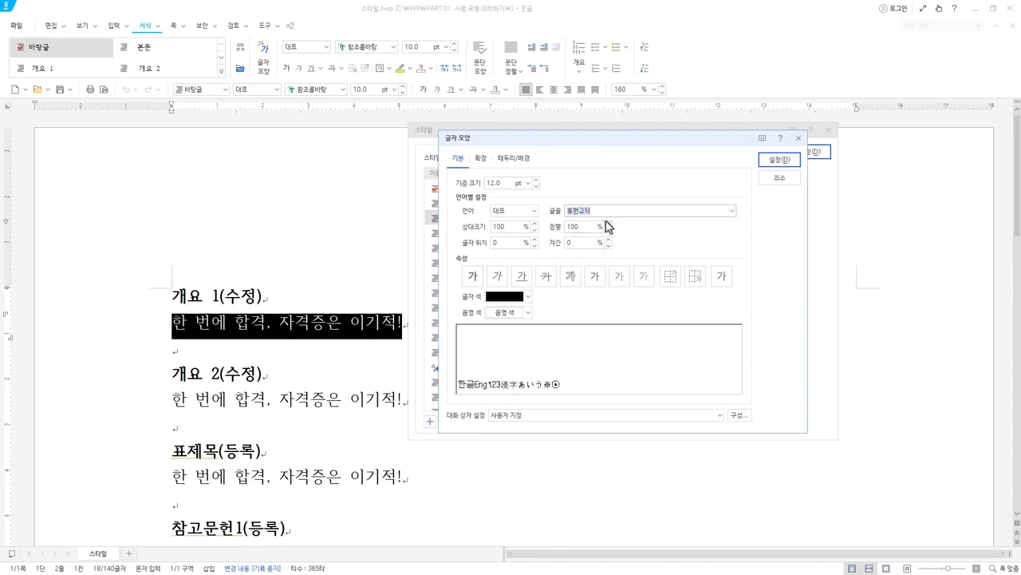
pyautogui.click(473, 279)
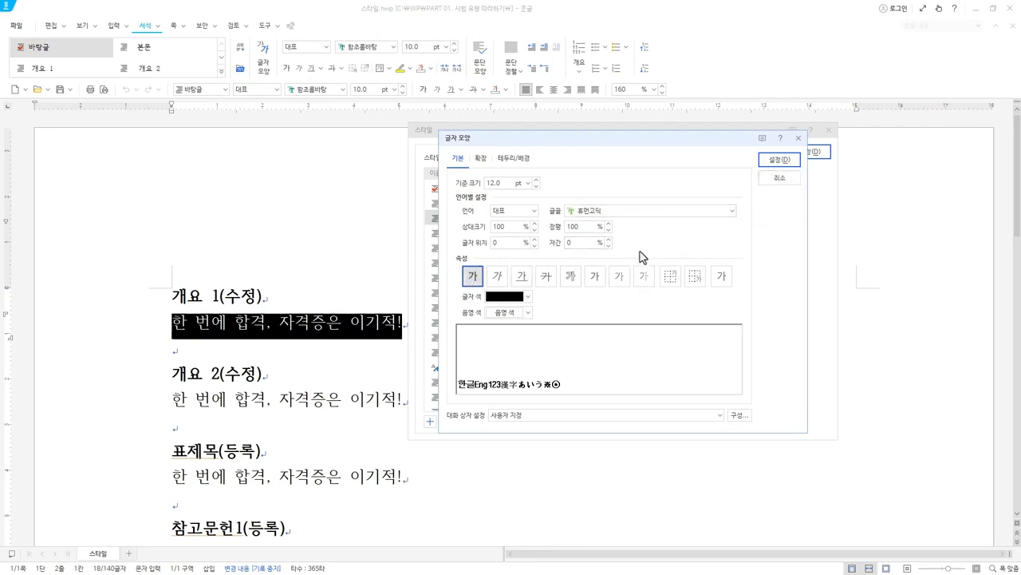
# Step: Confirm the 개요 1 style's edits and apply the style to the selected sentence under 개요 1(수정)
pyautogui.click(786, 160)
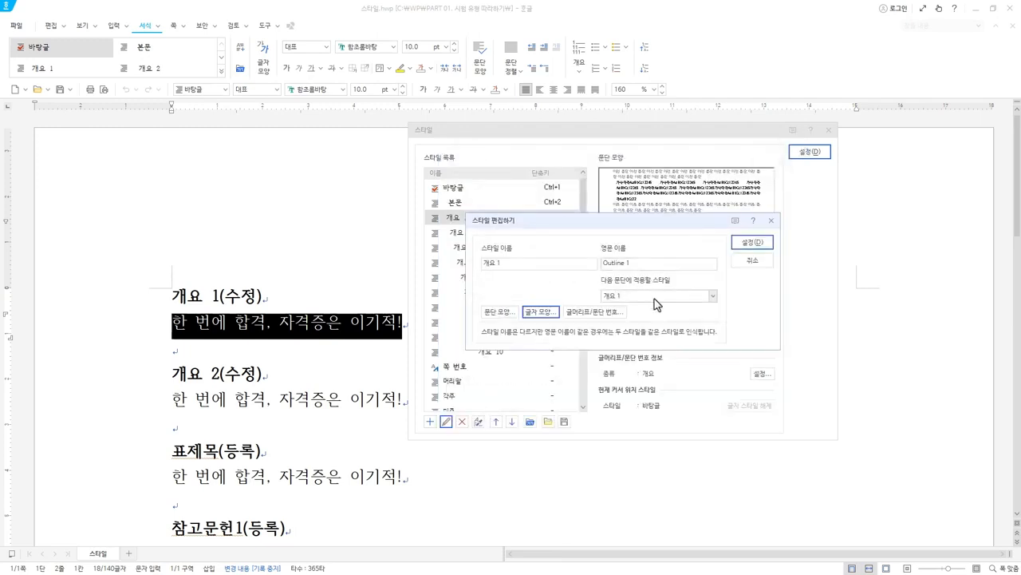
pyautogui.click(759, 243)
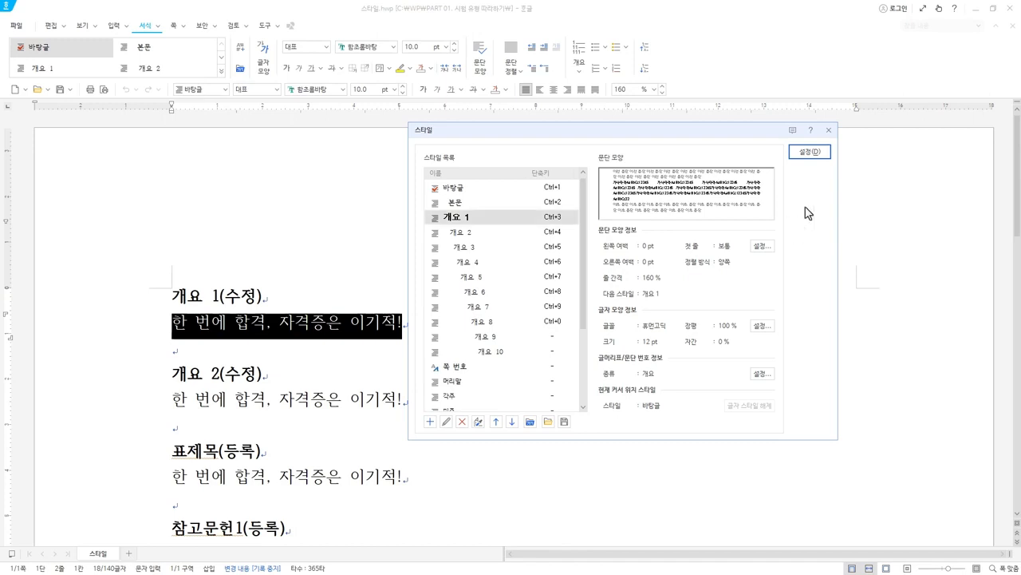
pyautogui.click(821, 153)
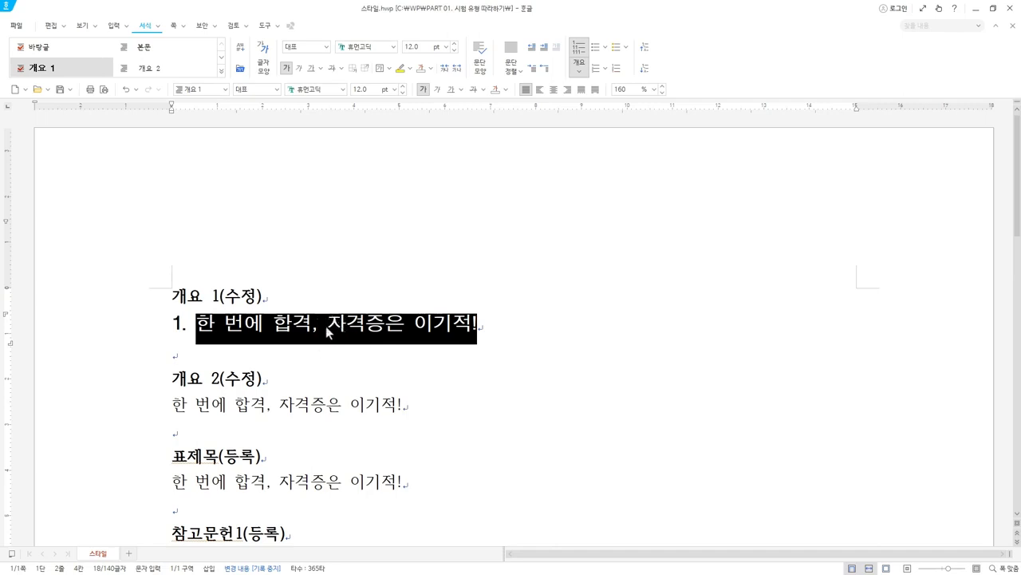
pyautogui.click(340, 332)
pyautogui.click(121, 322)
pyautogui.press('F6')
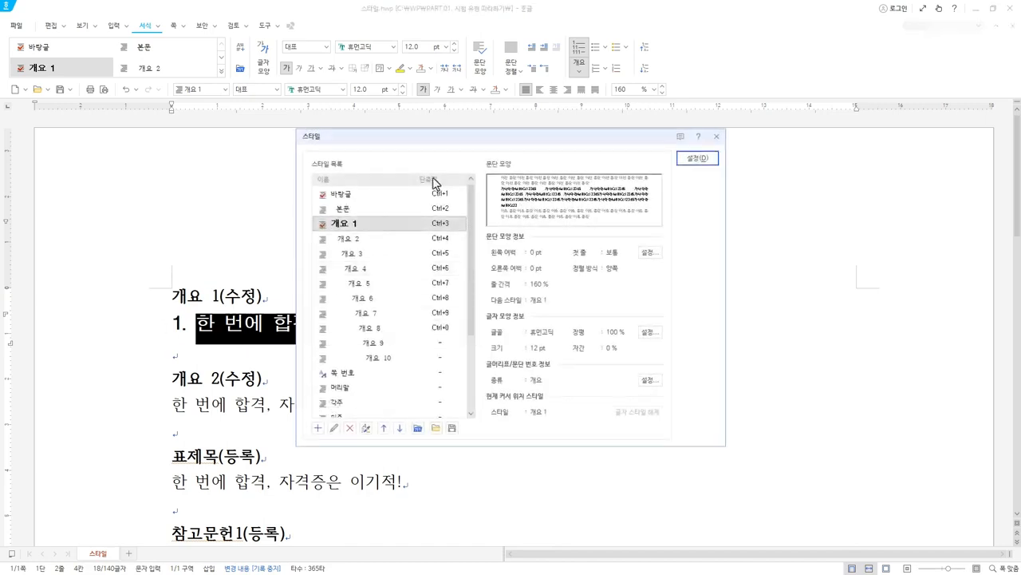
pyautogui.click(717, 138)
pyautogui.click(268, 353)
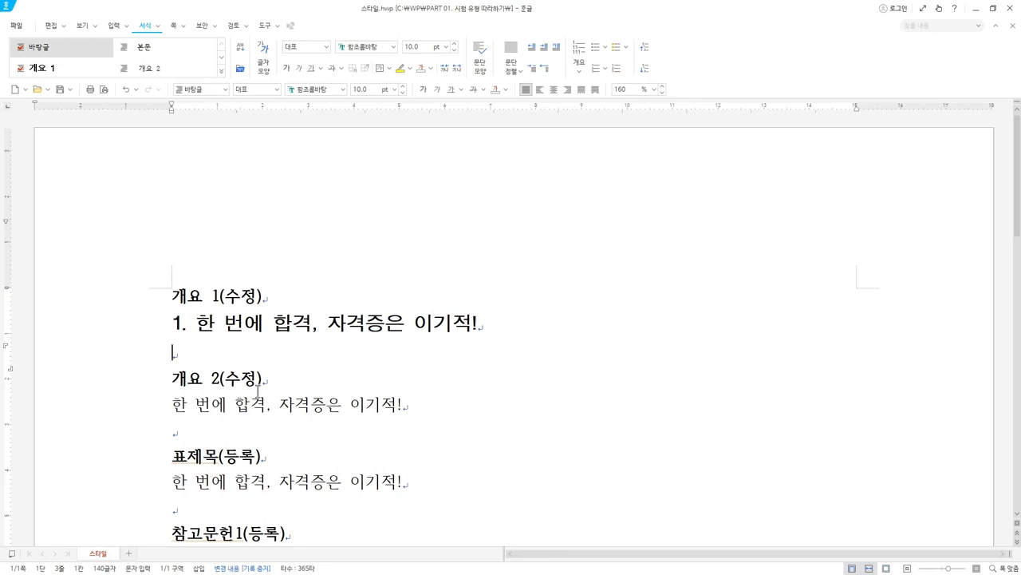
# Step: Apply the 개요 1 style to the 개요 2(수정) heading line through the Style dialog, and undo it
pyautogui.click(279, 382)
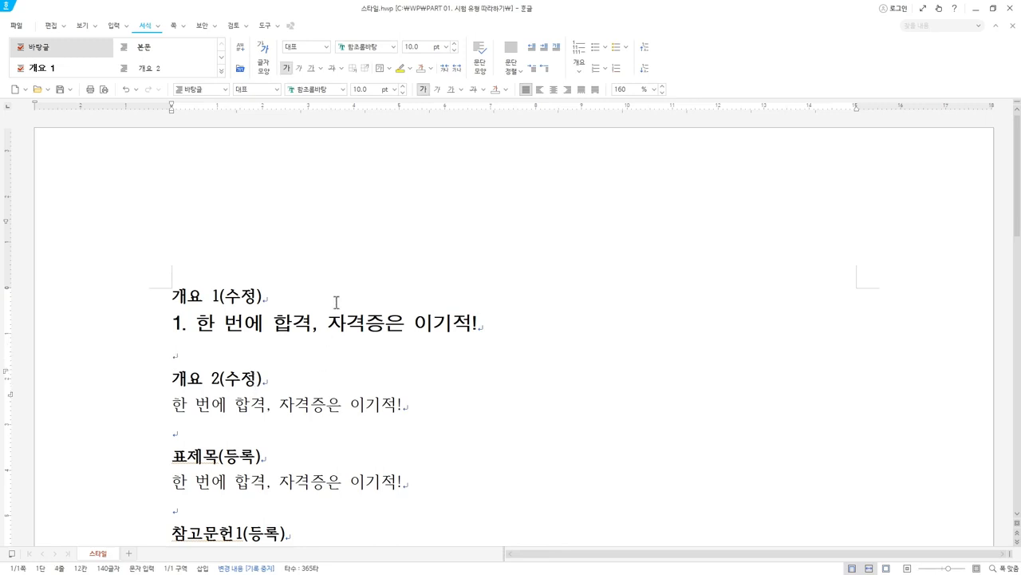
pyautogui.press('F6')
pyautogui.click(375, 225)
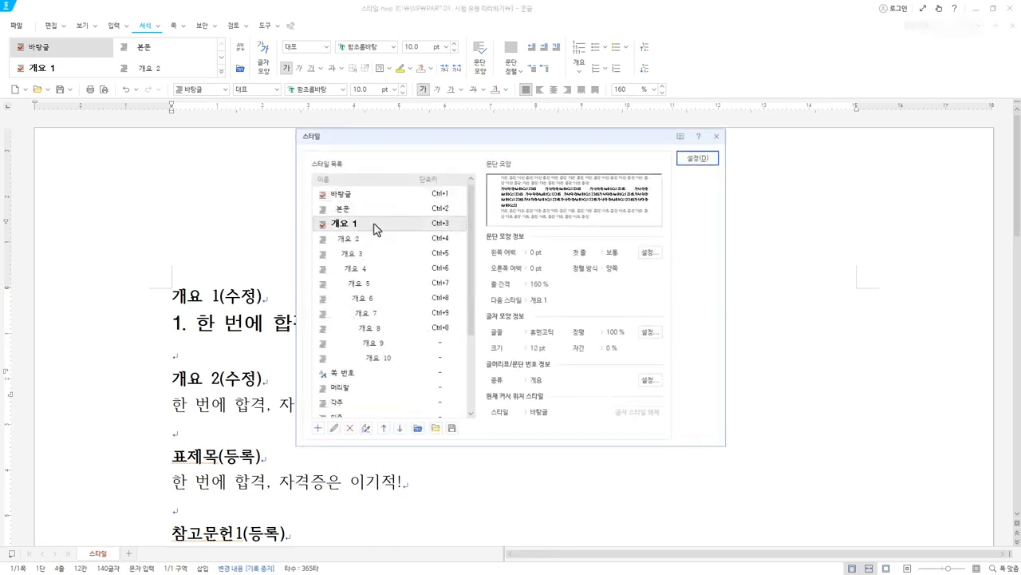
pyautogui.click(698, 158)
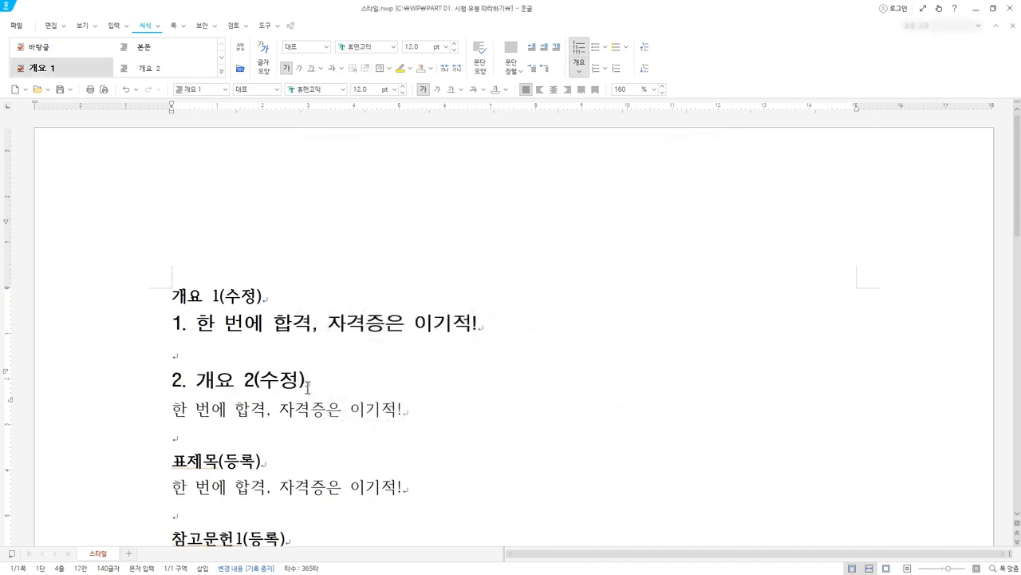
pyautogui.hotkey('ctrl', 'z')
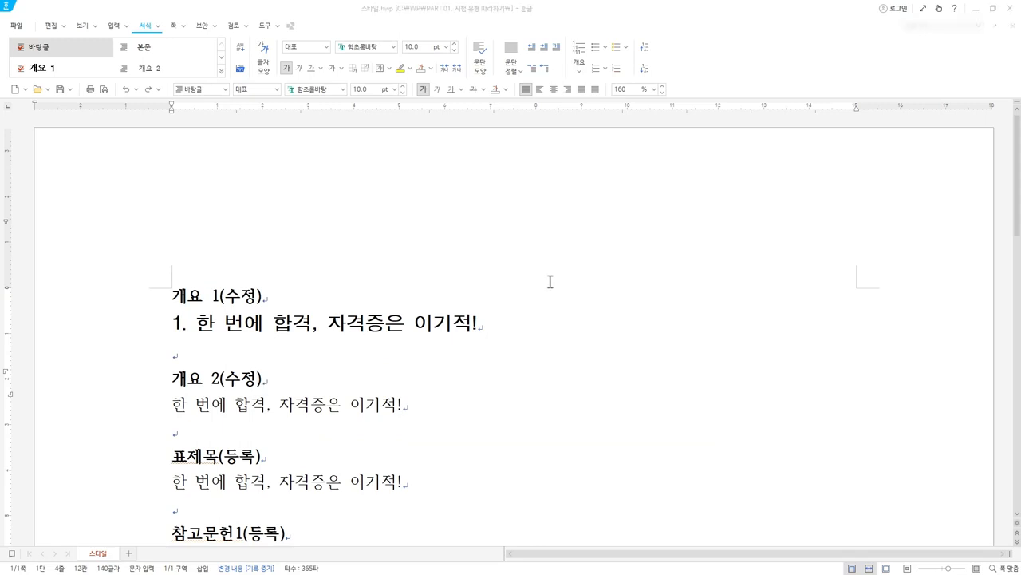
pyautogui.press('F6')
pyautogui.click(411, 230)
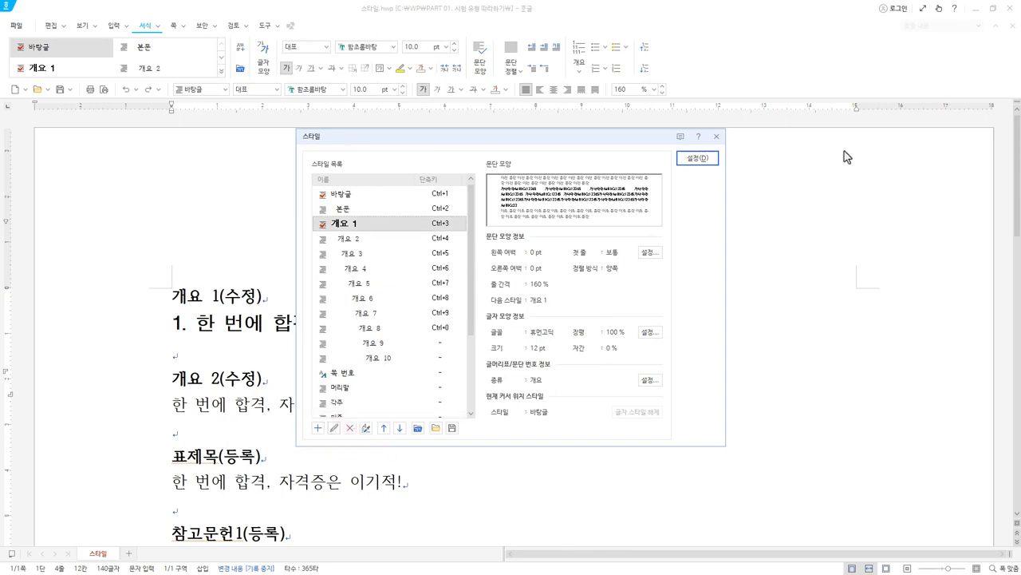
pyautogui.click(716, 140)
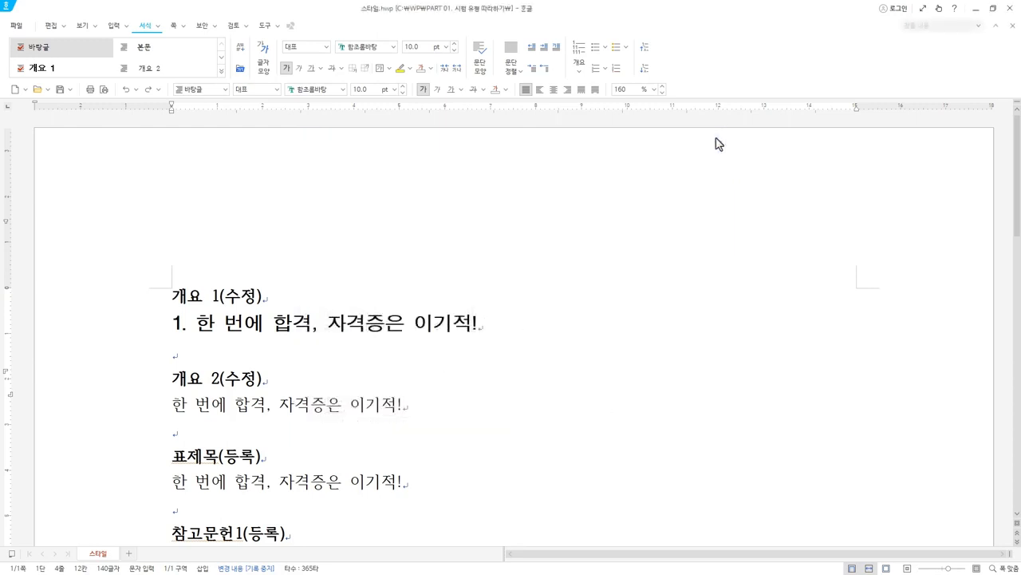
pyautogui.click(328, 322)
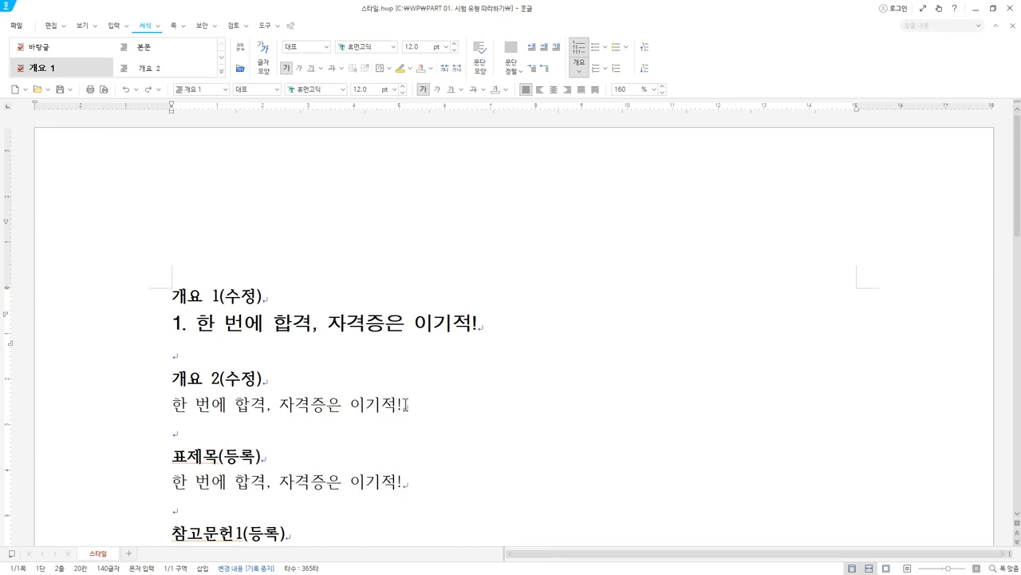
# Step: Select the whole sentence under the 개요 2(수정) heading and apply the 개요 1 style to it
pyautogui.moveTo(420, 407); pyautogui.dragTo(93, 403)
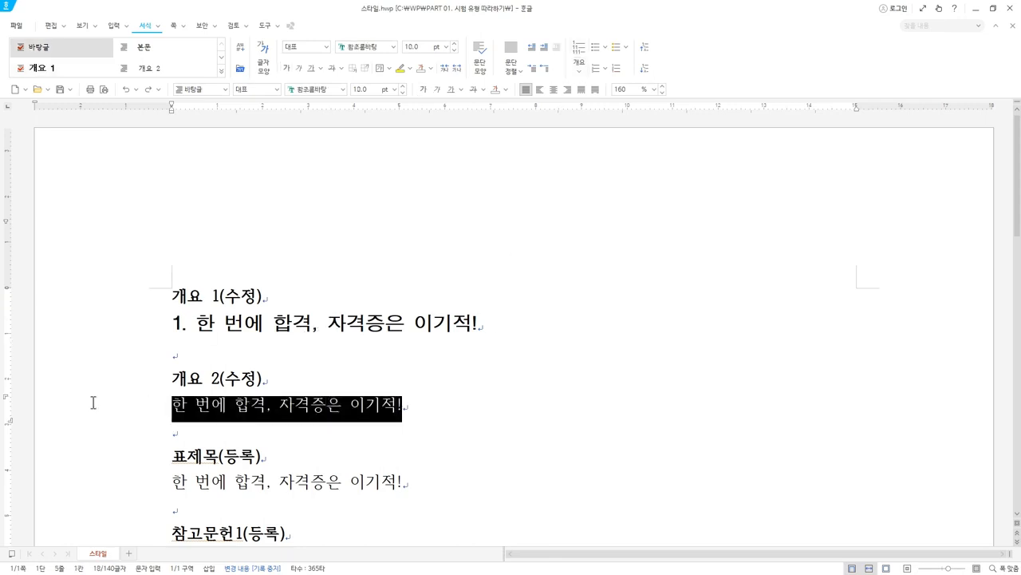
pyautogui.click(406, 414)
pyautogui.moveTo(406, 413); pyautogui.dragTo(159, 407)
pyautogui.click(225, 90)
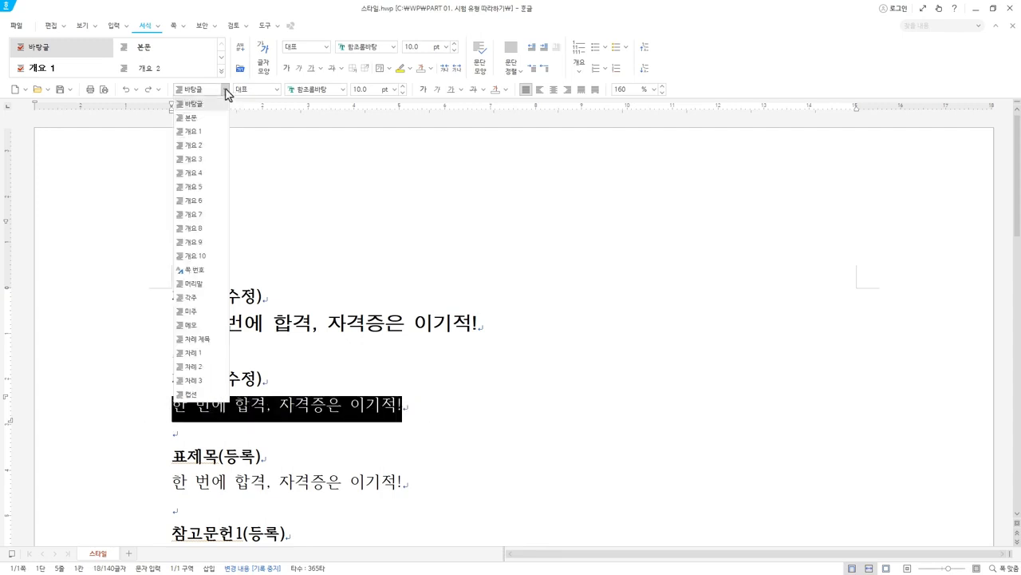
pyautogui.click(205, 135)
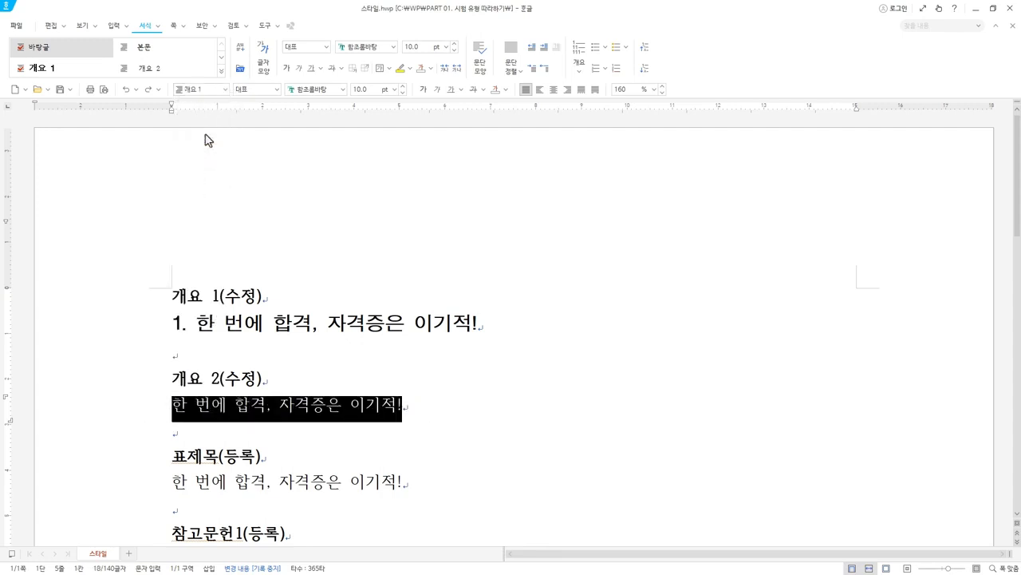
pyautogui.click(318, 409)
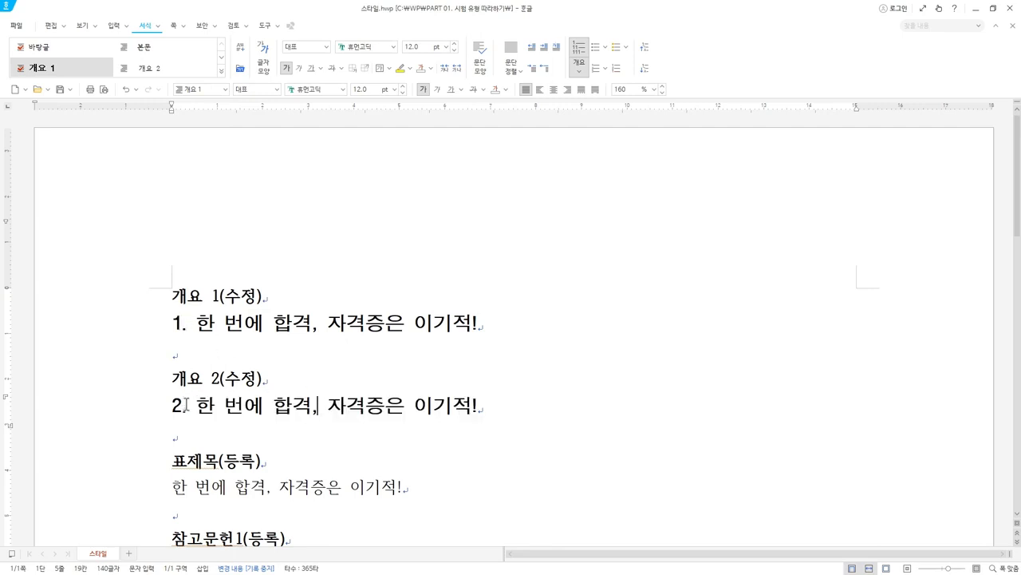
# Step: Apply the 개요 1 style to the sentence under the 표제목(등록) heading, and undo the last two style applications
pyautogui.click(392, 487)
pyautogui.click(155, 485)
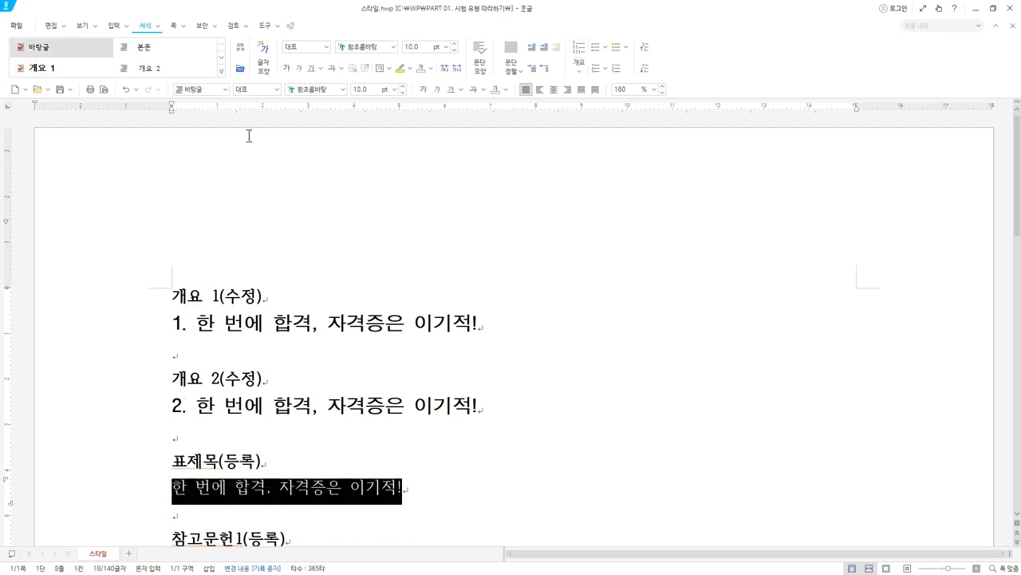
pyautogui.click(225, 89)
pyautogui.click(212, 132)
pyautogui.hotkey('ctrl', 'z')
pyautogui.hotkey('ctrl', 'z')
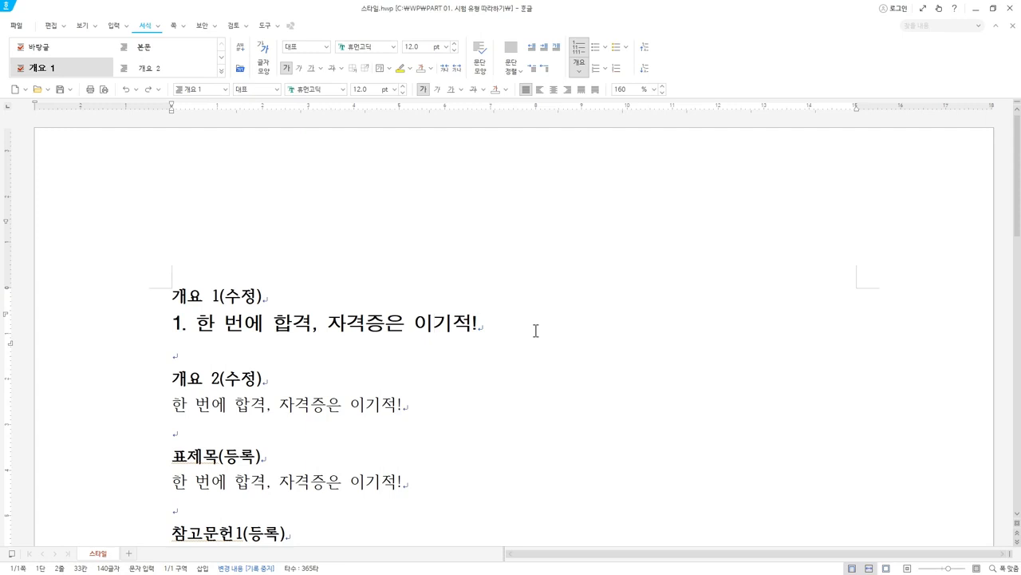
# Step: Switch the empty line below the 개요 1 sentence to the 개요 1 style and back to 바탕글 twice
pyautogui.click(178, 354)
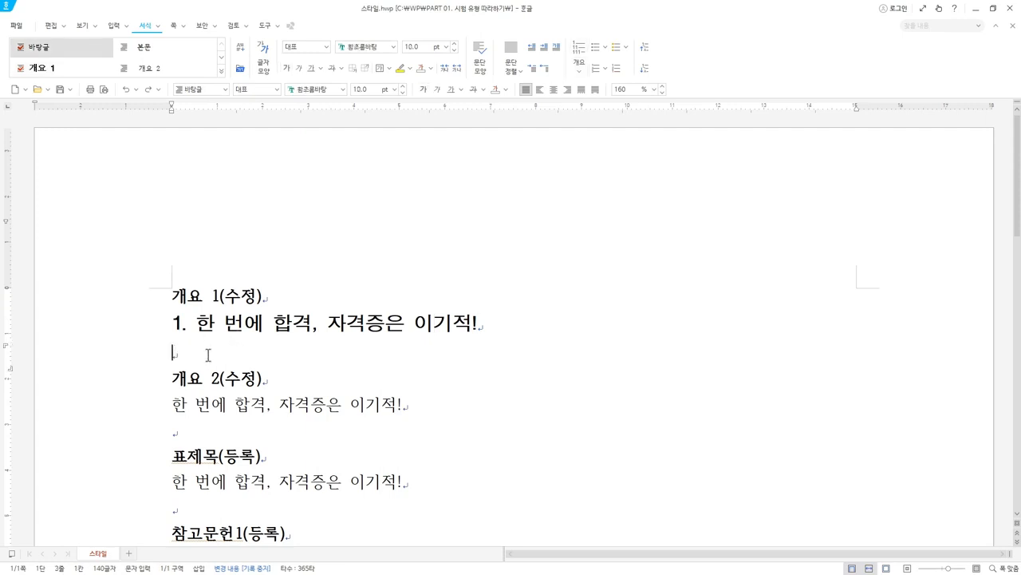
pyautogui.click(224, 89)
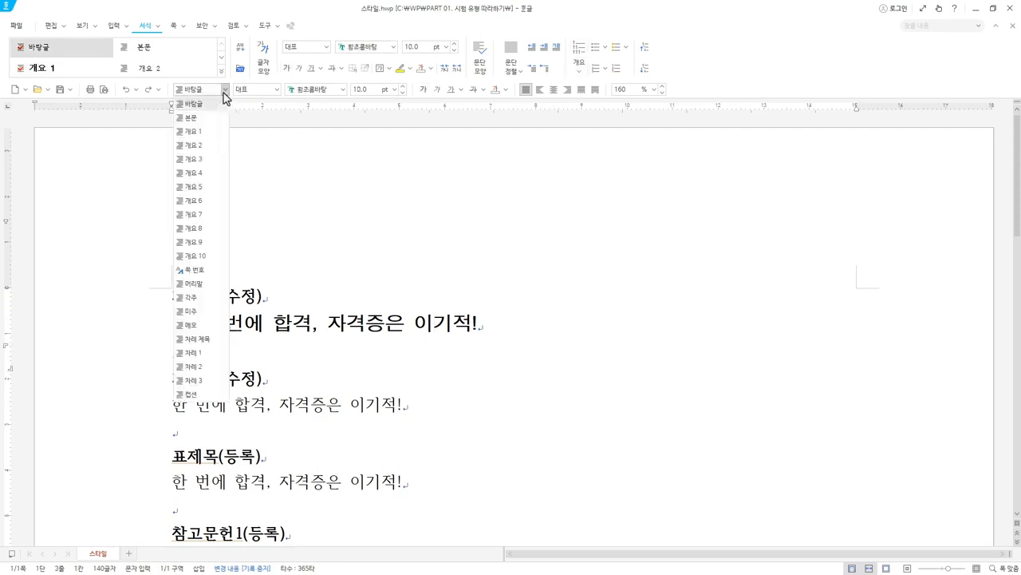
pyautogui.click(195, 132)
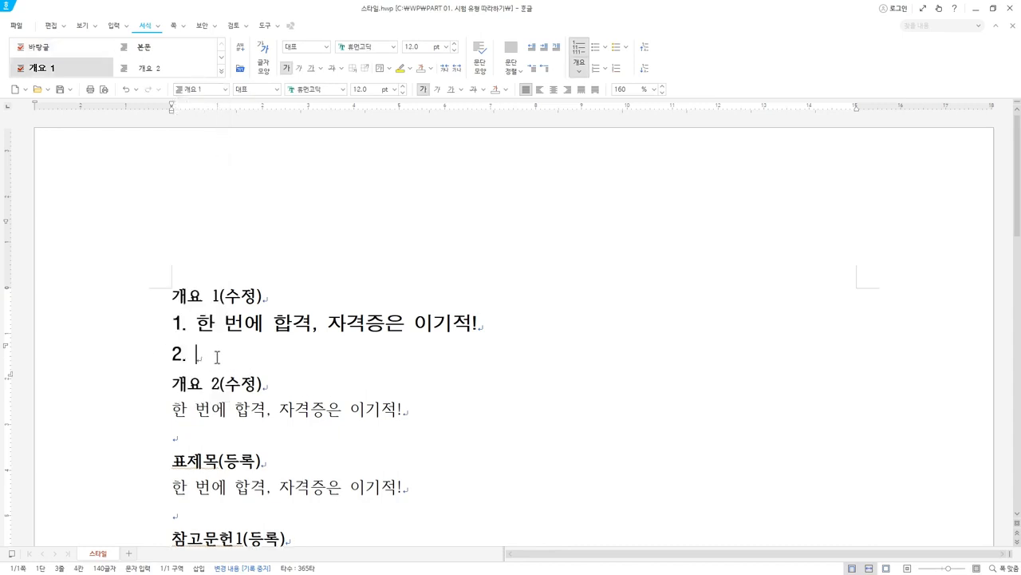
pyautogui.click(225, 90)
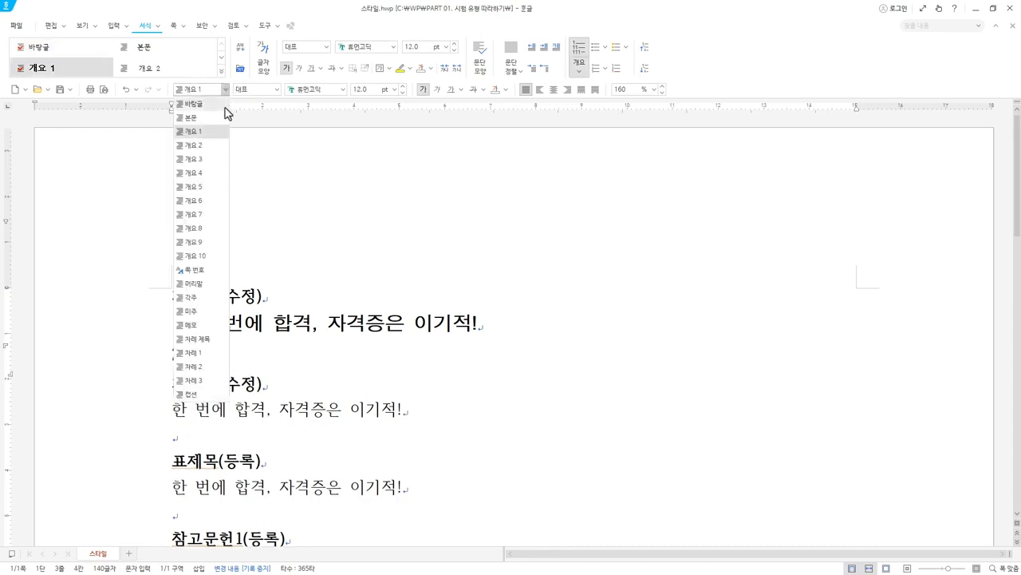
pyautogui.click(223, 107)
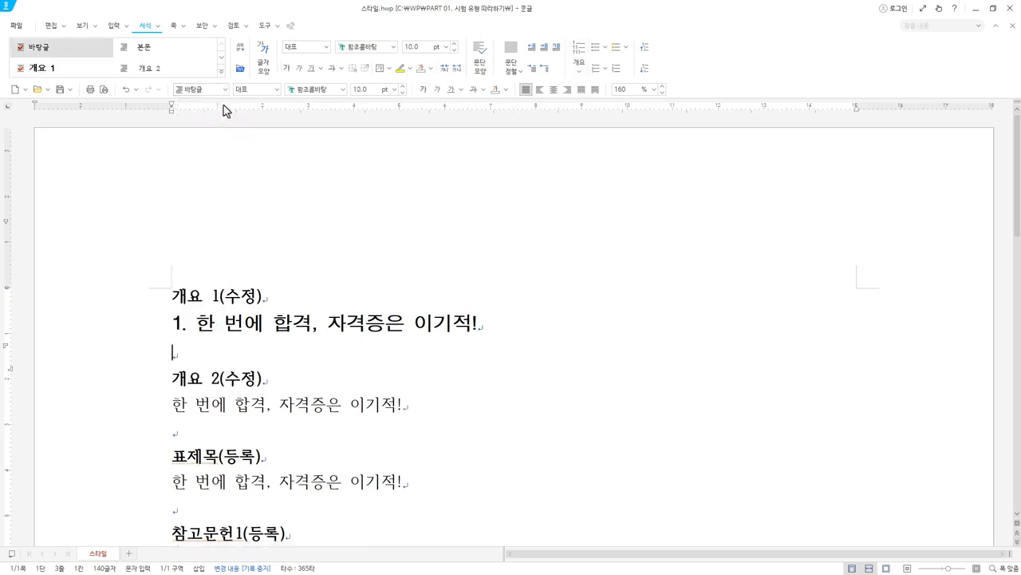
pyautogui.click(225, 91)
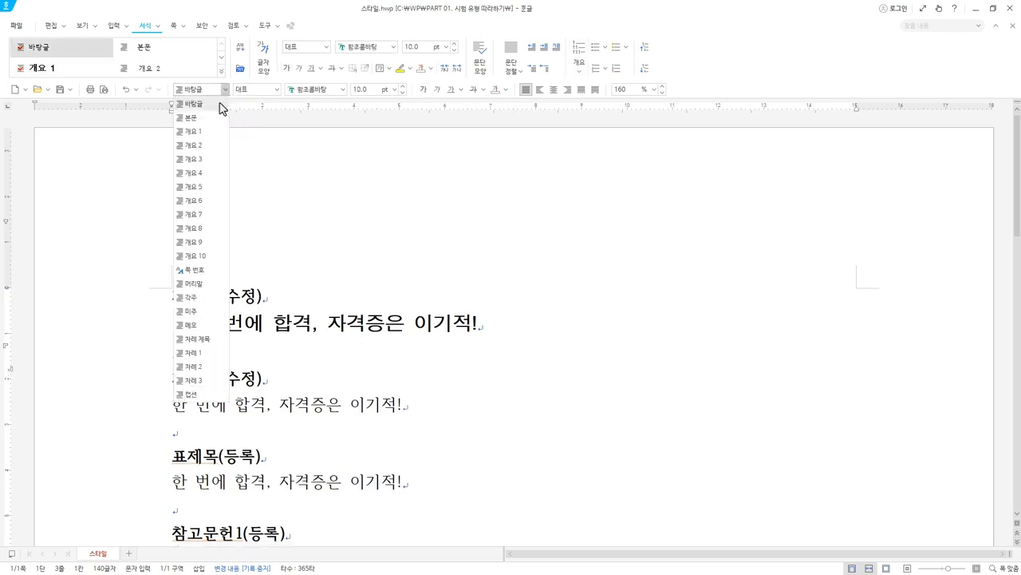
pyautogui.click(223, 105)
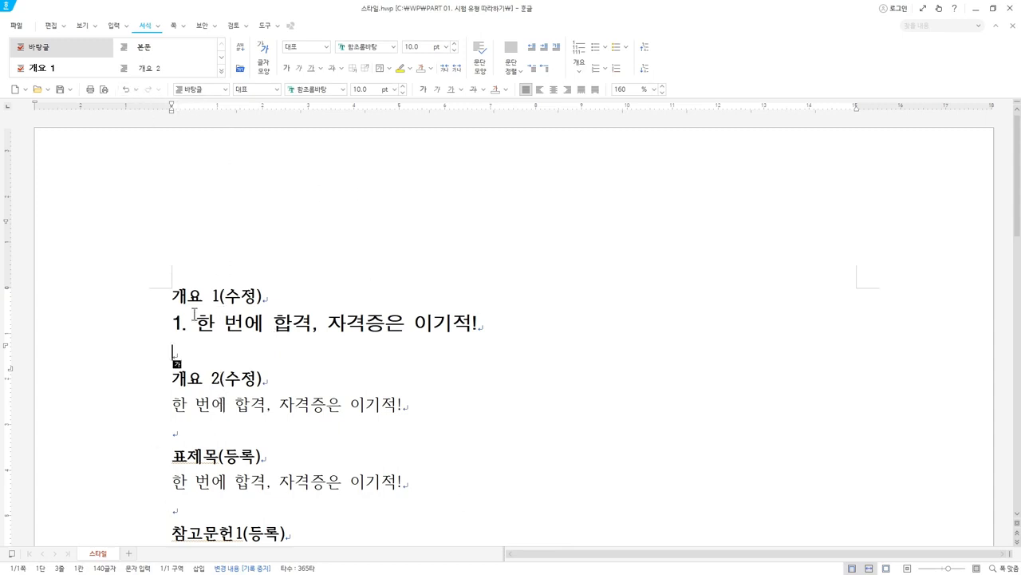
pyautogui.hotkey('ctrl', '3')
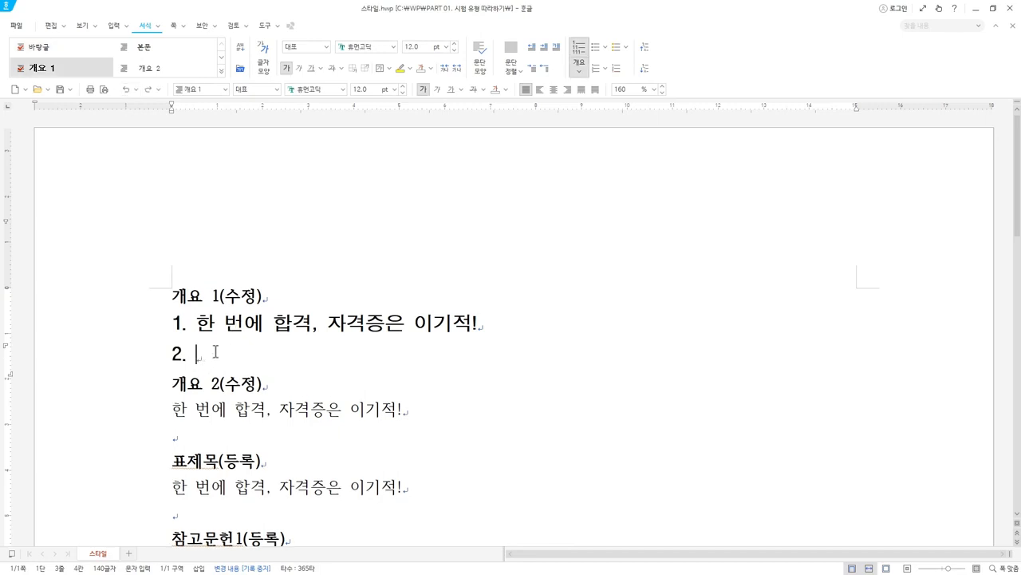
pyautogui.hotkey('ctrl', '1')
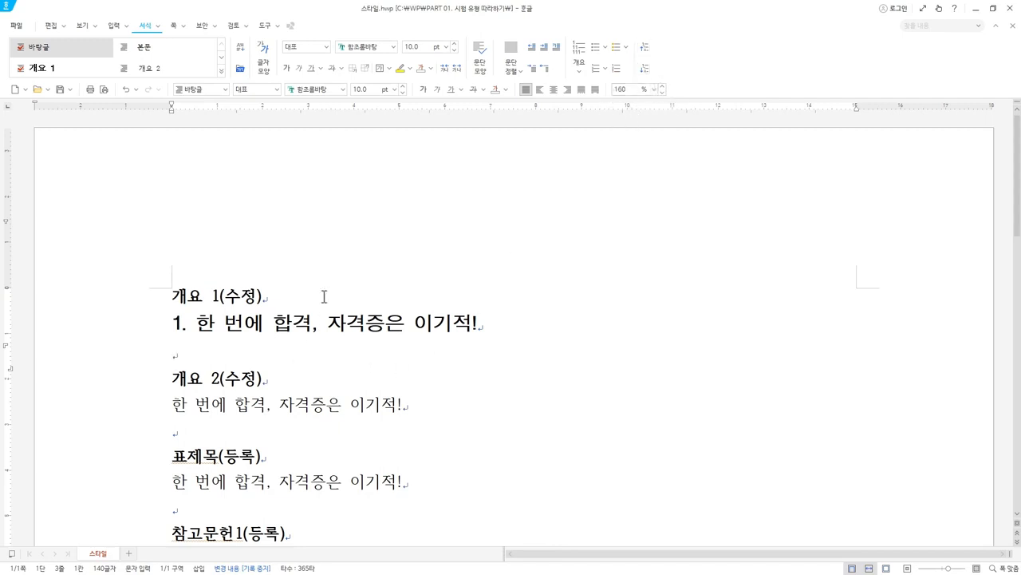
pyautogui.click(496, 308)
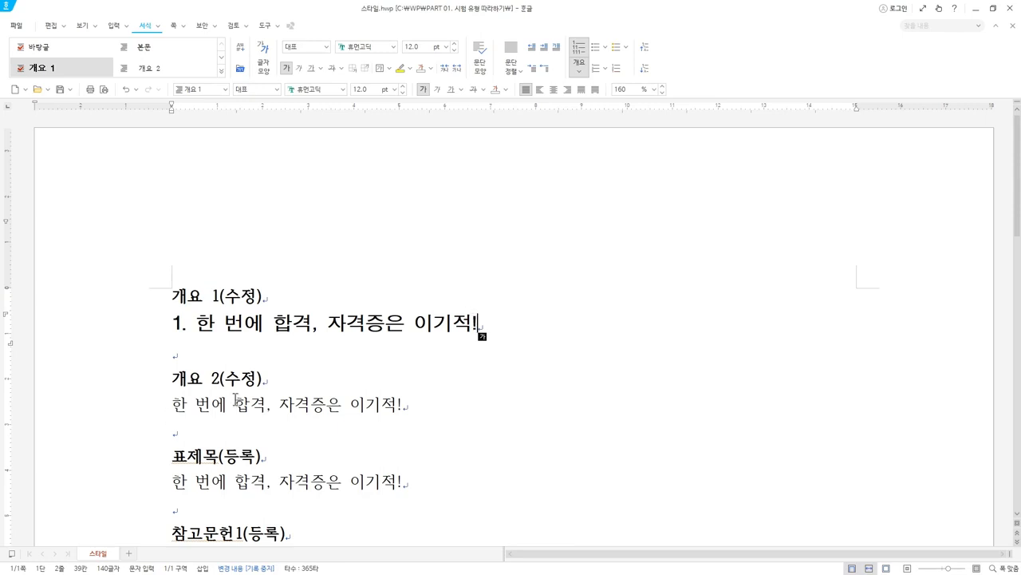
# Step: Set the 개요 2 style's left paragraph margin to 16 pt and apply the style to the sentence under the 개요 2(수정) heading
pyautogui.click(412, 414)
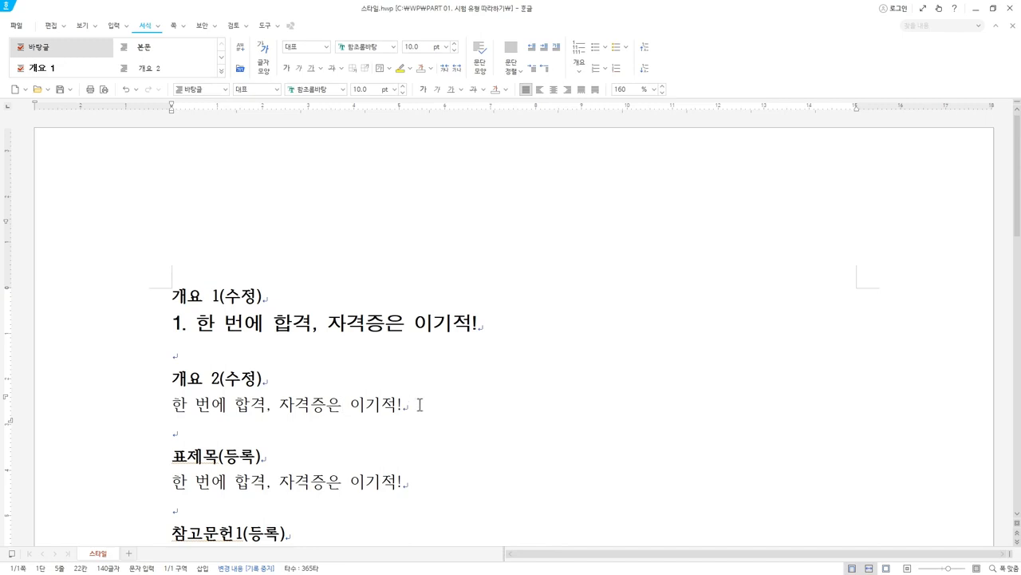
pyautogui.moveTo(418, 404); pyautogui.dragTo(160, 404)
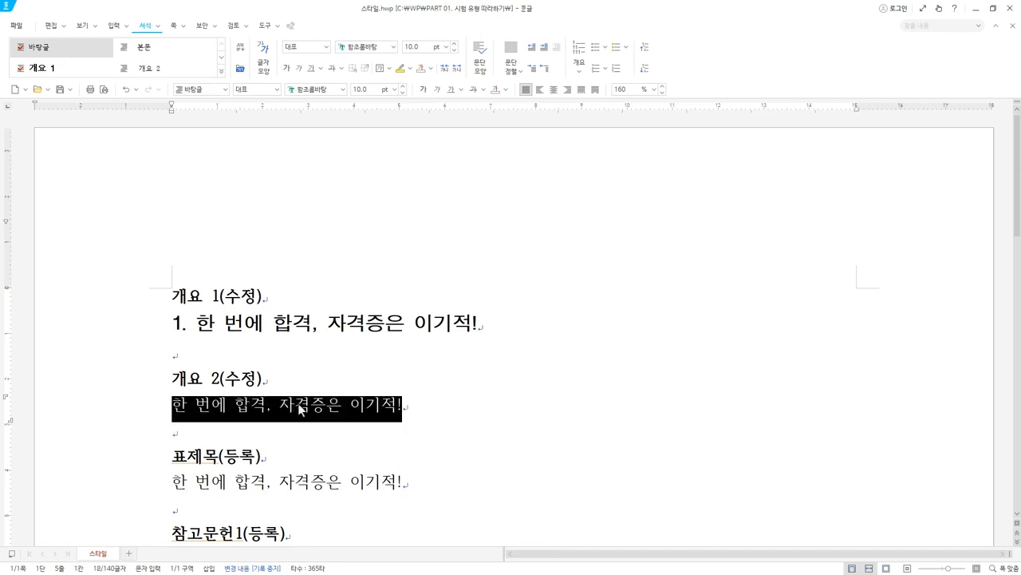
pyautogui.press('F6')
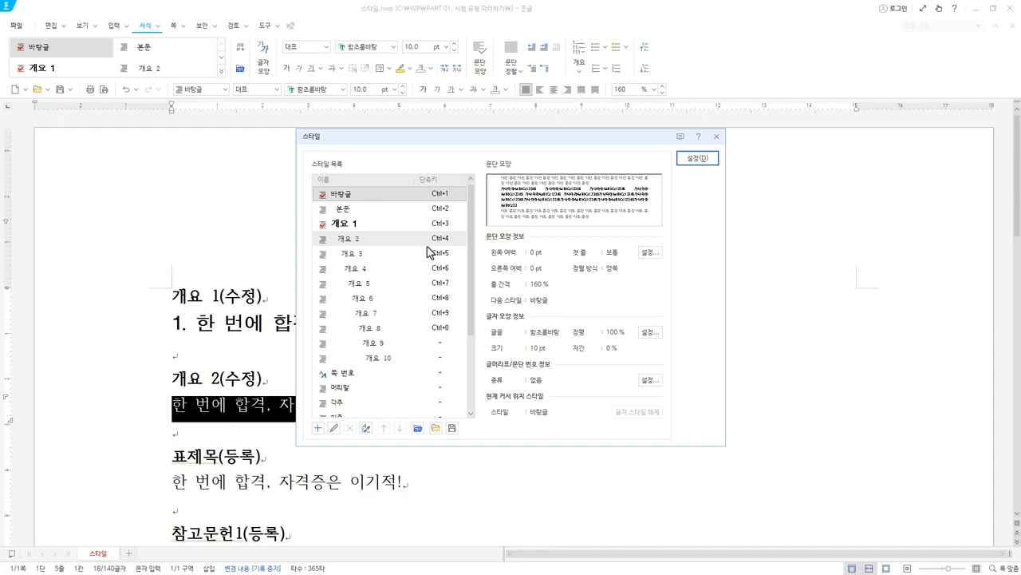
pyautogui.click(442, 224)
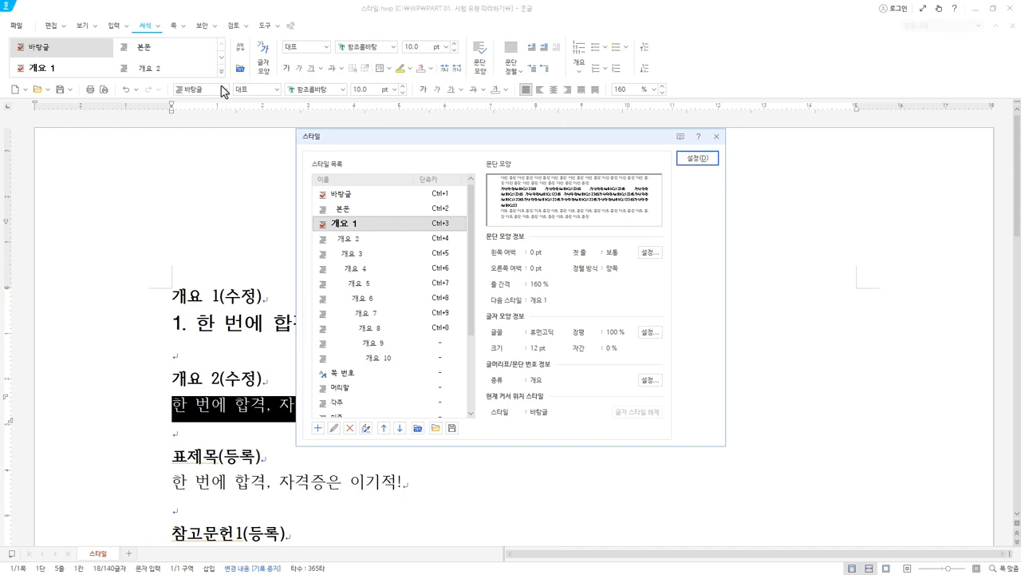
pyautogui.click(381, 241)
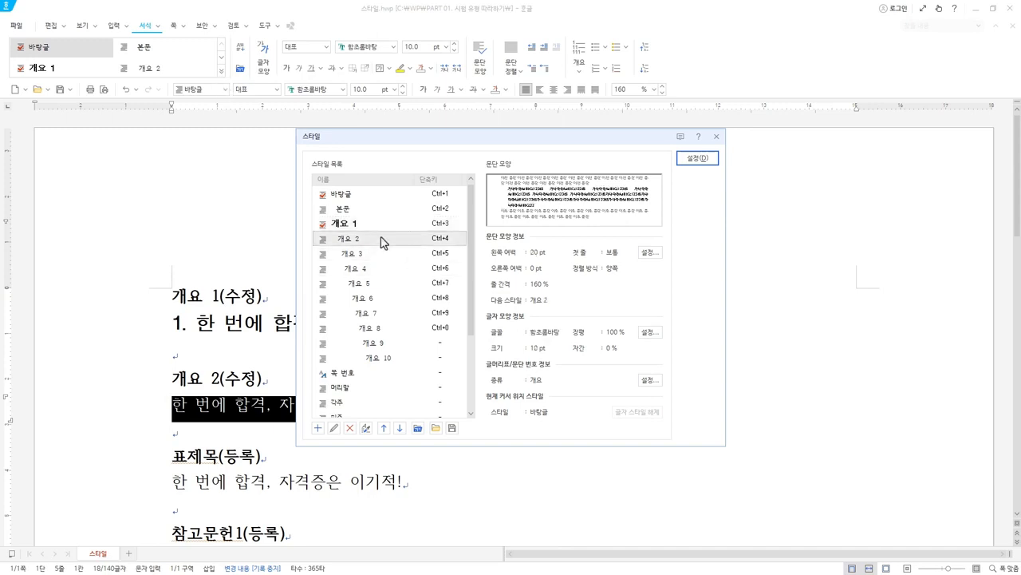
pyautogui.click(333, 429)
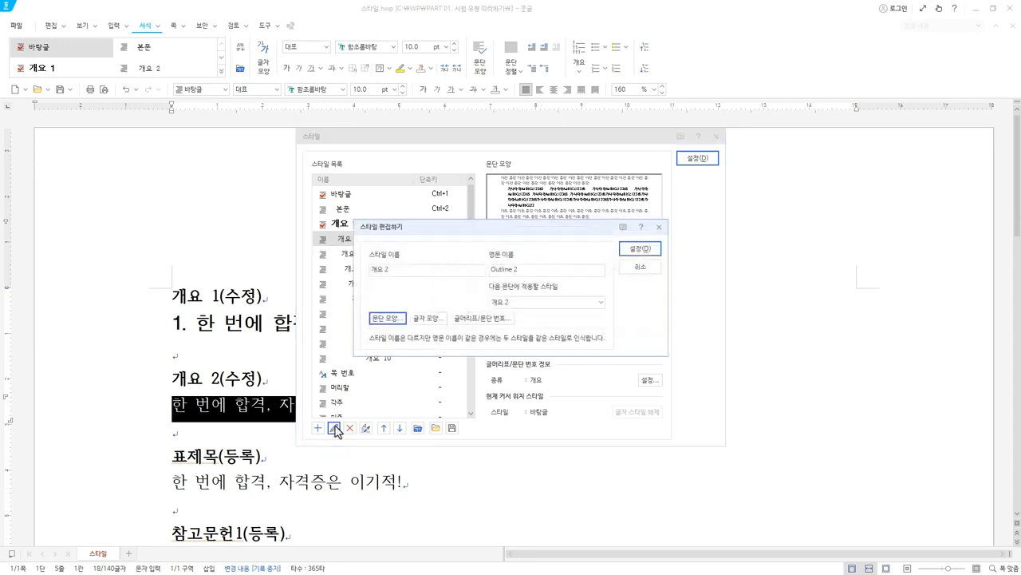
pyautogui.click(388, 318)
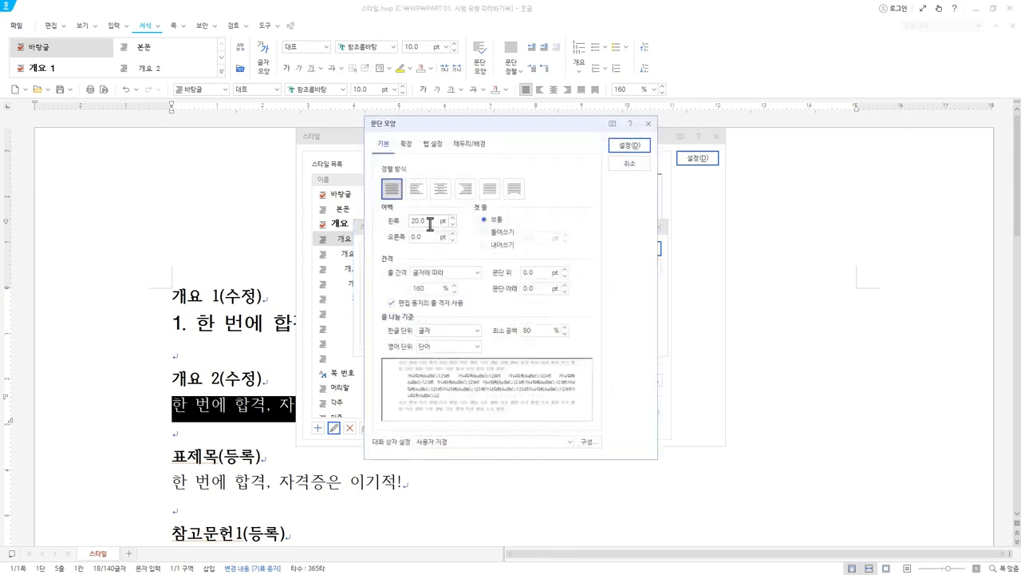
pyautogui.click(429, 223)
pyautogui.click(629, 145)
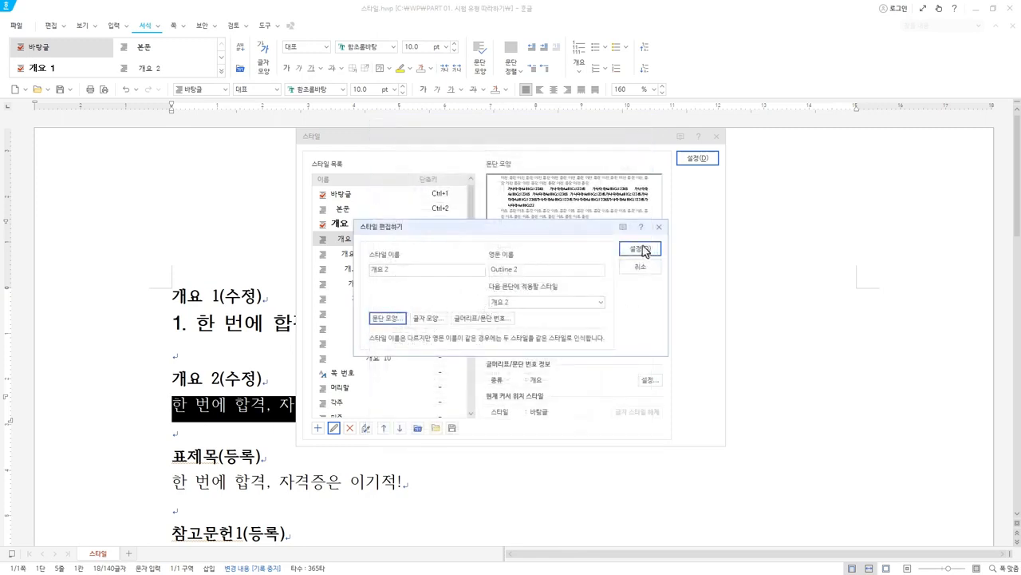
pyautogui.click(643, 250)
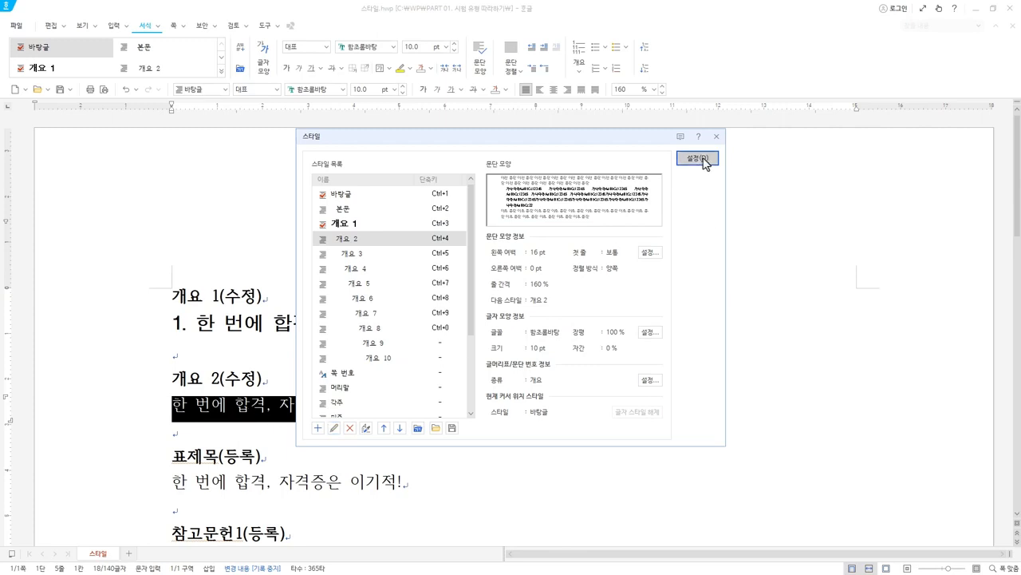
pyautogui.click(705, 160)
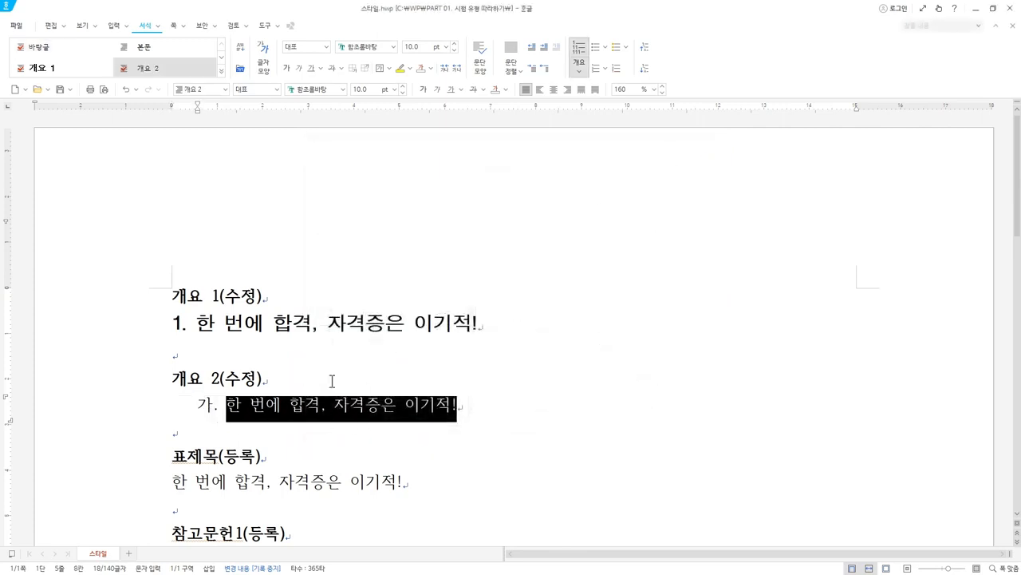
# Step: Start a new paragraph-type (문단) style named 표제목 for the whole sentence under the 표제목(등록) heading
pyautogui.scroll(-3, 342, 328)
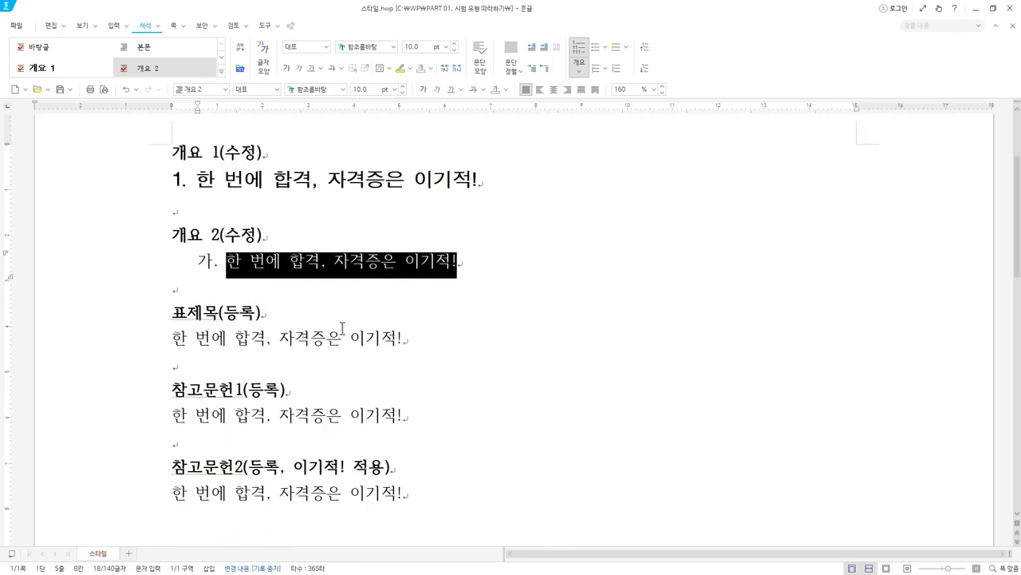
pyautogui.moveTo(417, 336); pyautogui.dragTo(165, 343)
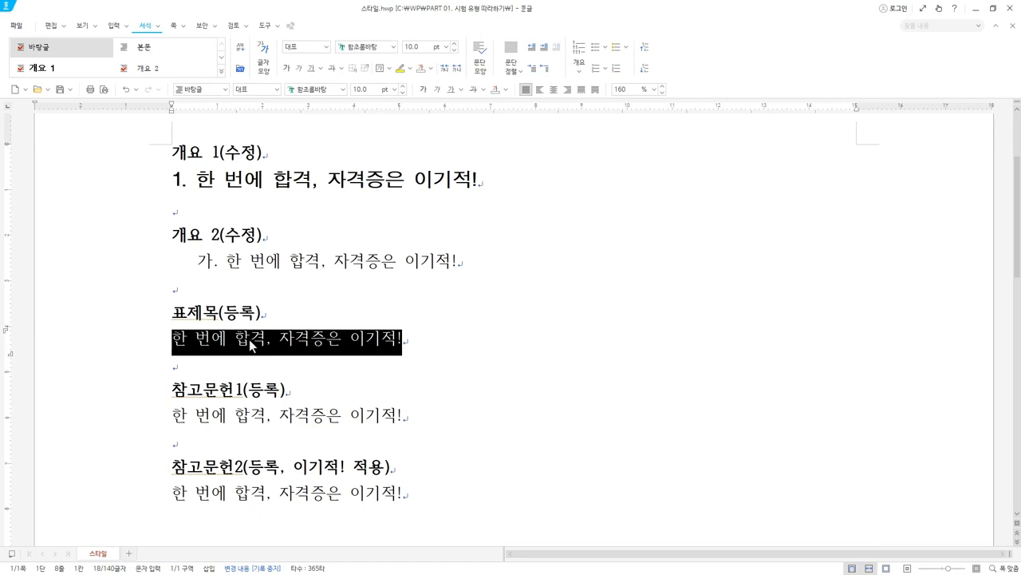
pyautogui.press('F6')
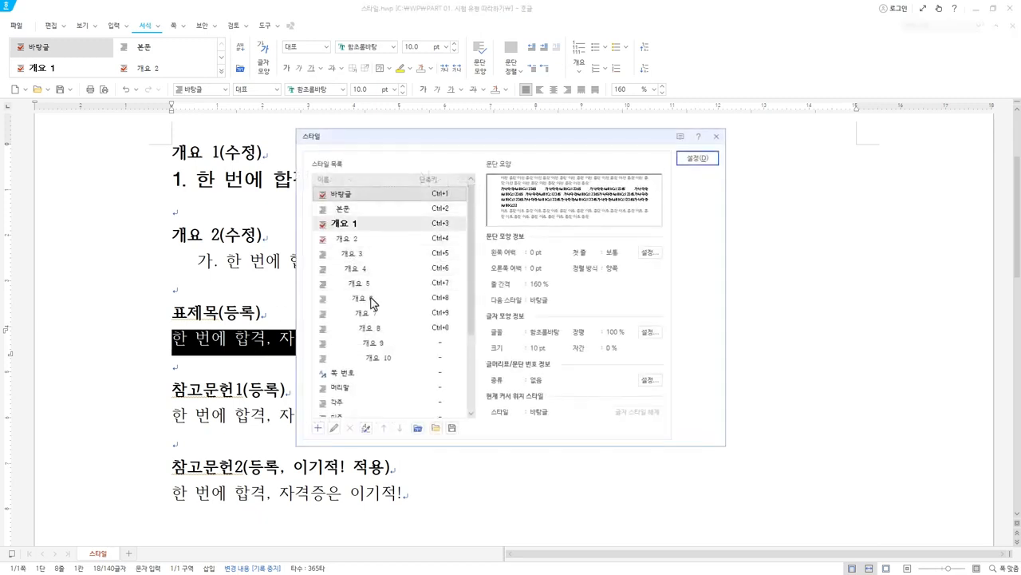
pyautogui.scroll(-2, 386, 359)
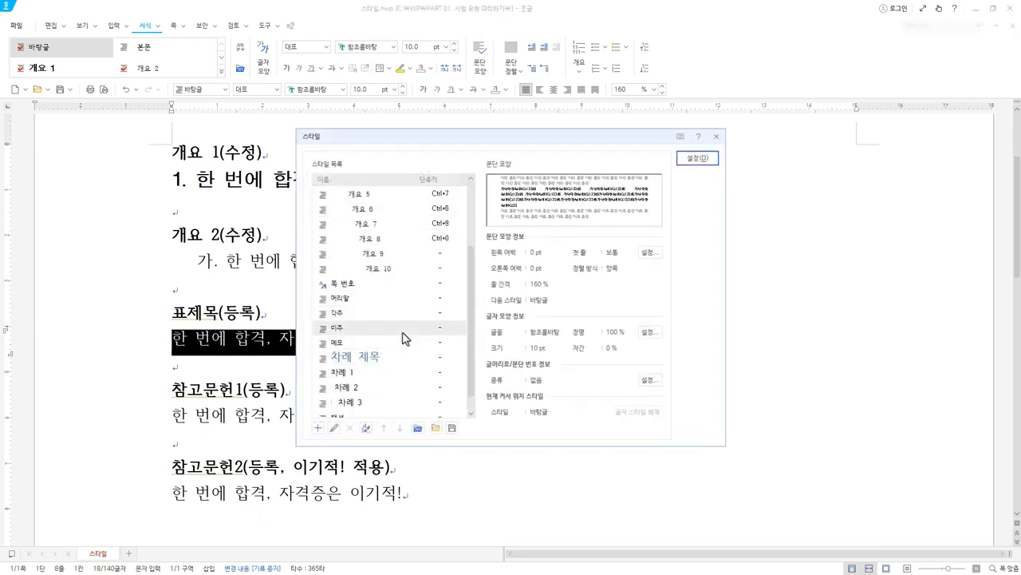
pyautogui.scroll(2, 411, 383)
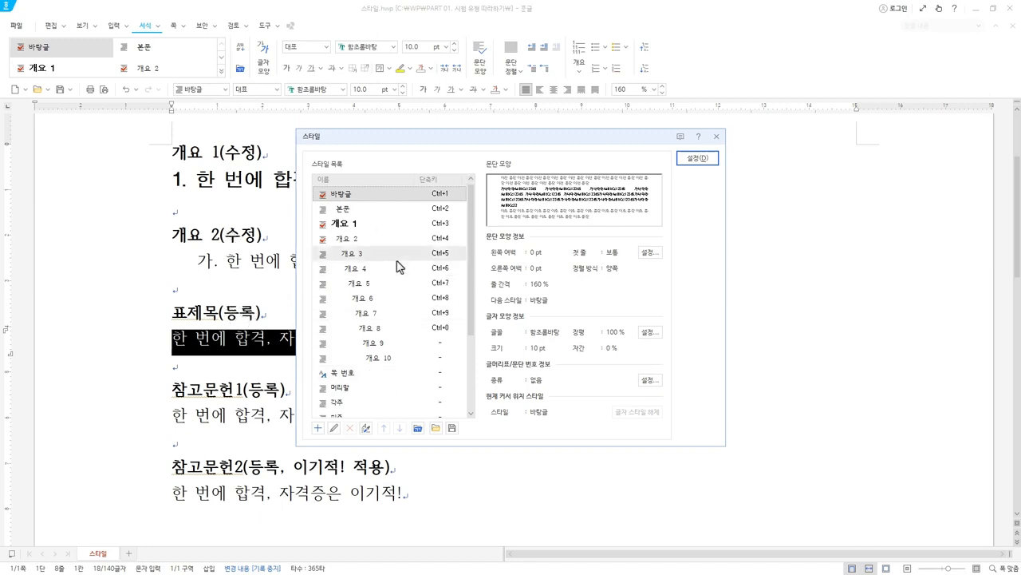
pyautogui.click(319, 430)
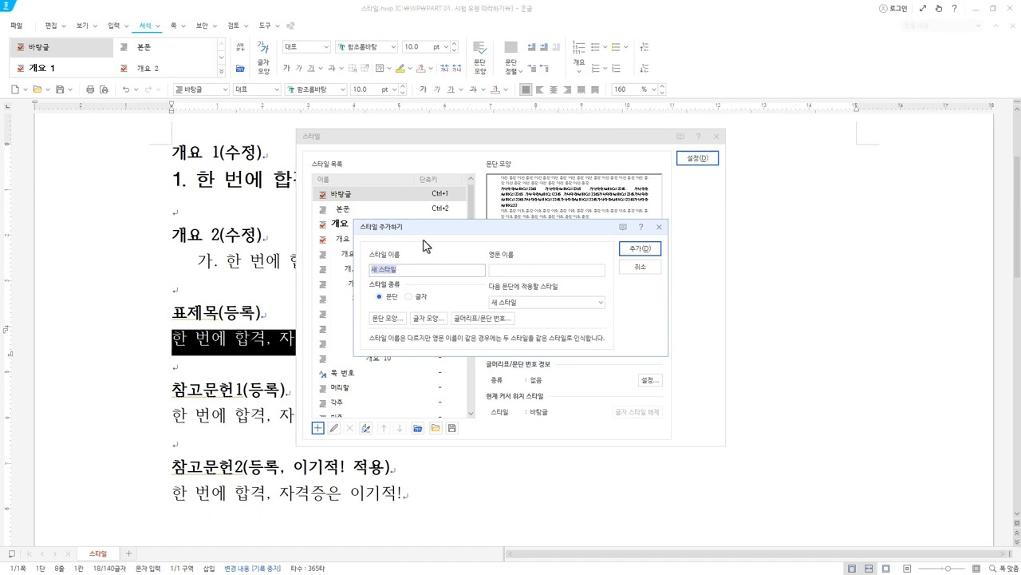
pyautogui.write('표제목')
pyautogui.click(506, 271)
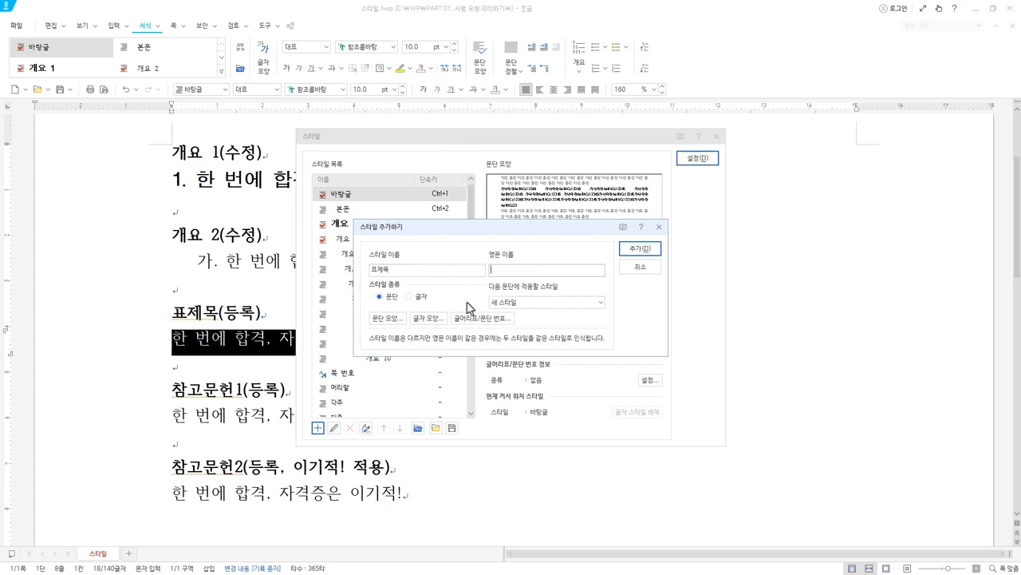
pyautogui.click(393, 297)
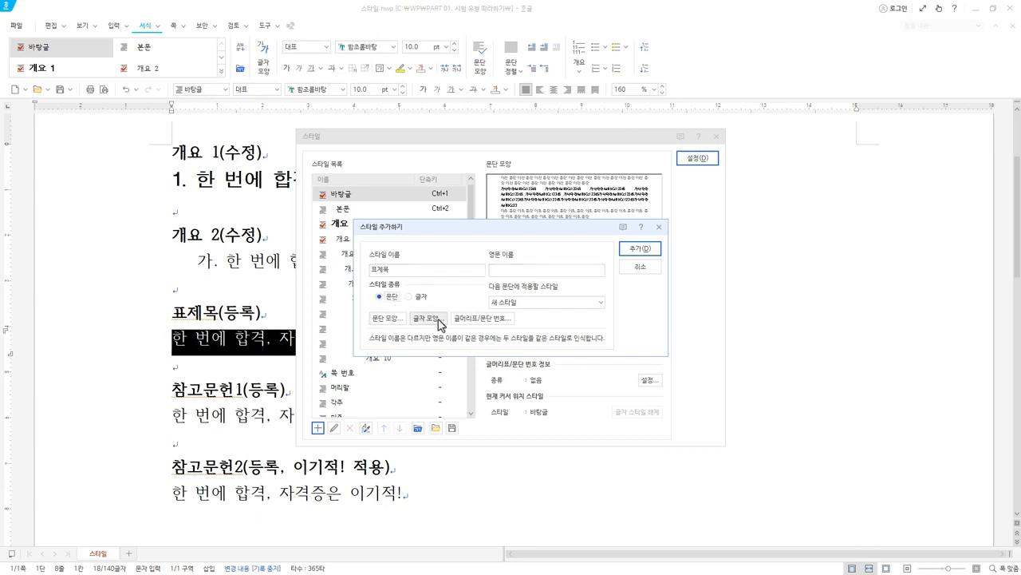
pyautogui.click(410, 297)
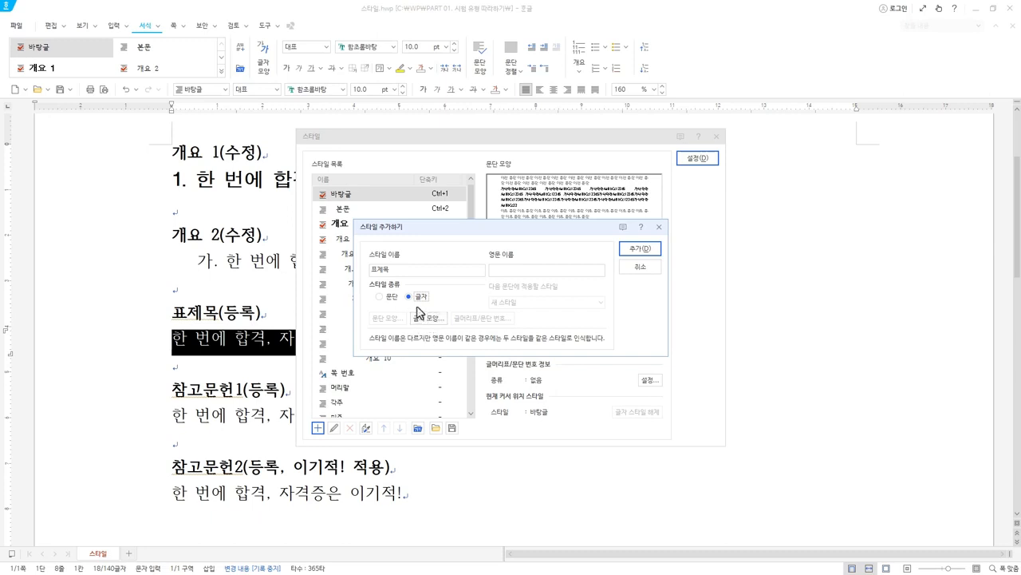
pyautogui.click(394, 297)
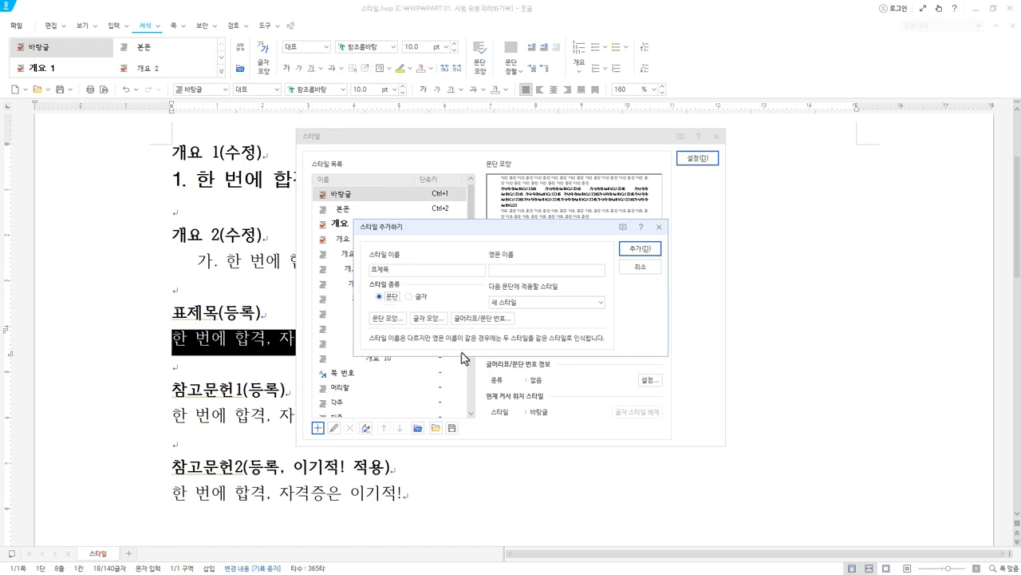
# Step: Set the paragraph shape of the new 표제목 style to centre alignment
pyautogui.click(390, 319)
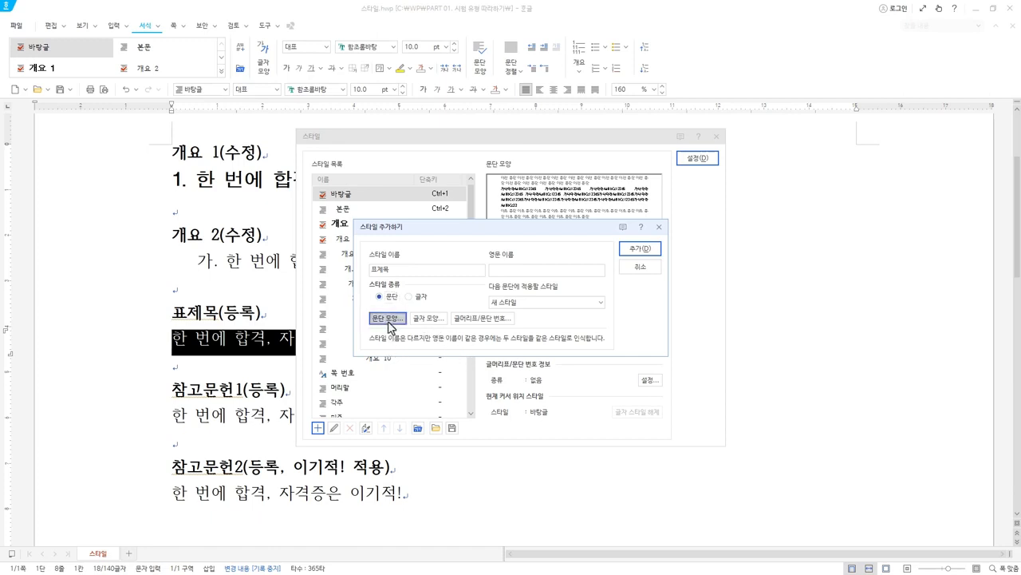
pyautogui.click(442, 189)
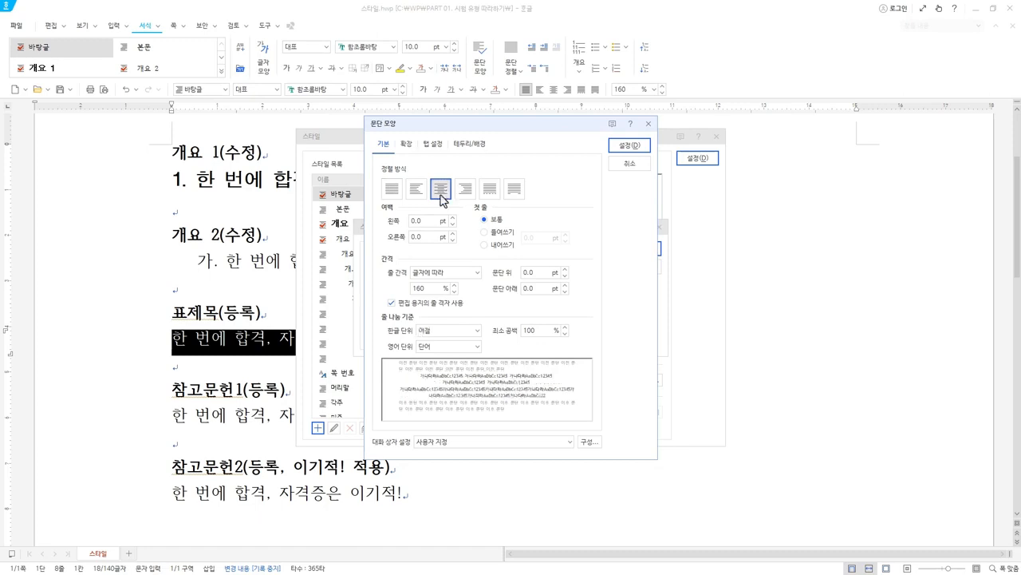
pyautogui.click(636, 146)
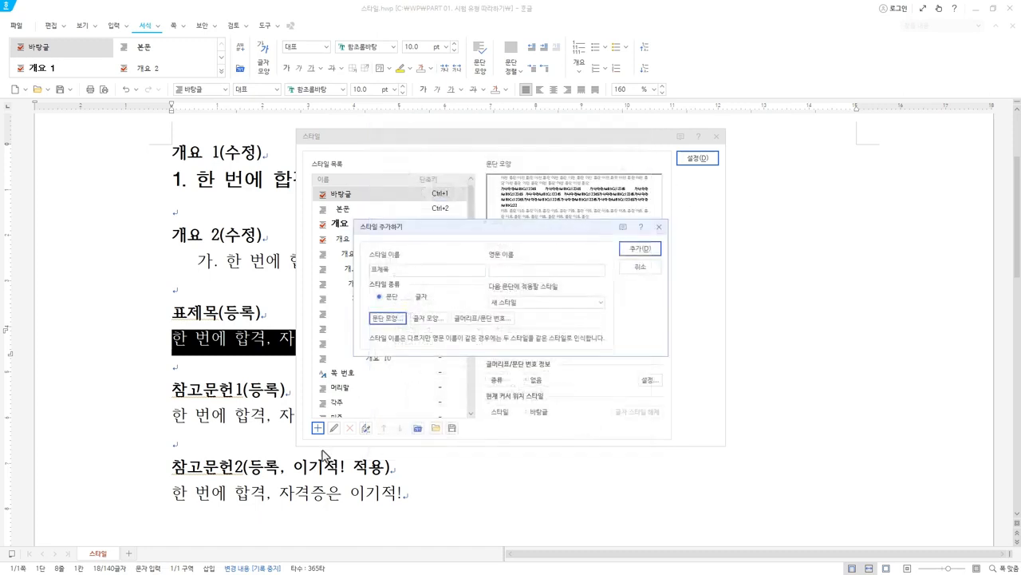
# Step: Set the character shape of the new 표제목 style to 11 pt, 휴먼고딕 font and bold
pyautogui.click(428, 317)
pyautogui.click(424, 186)
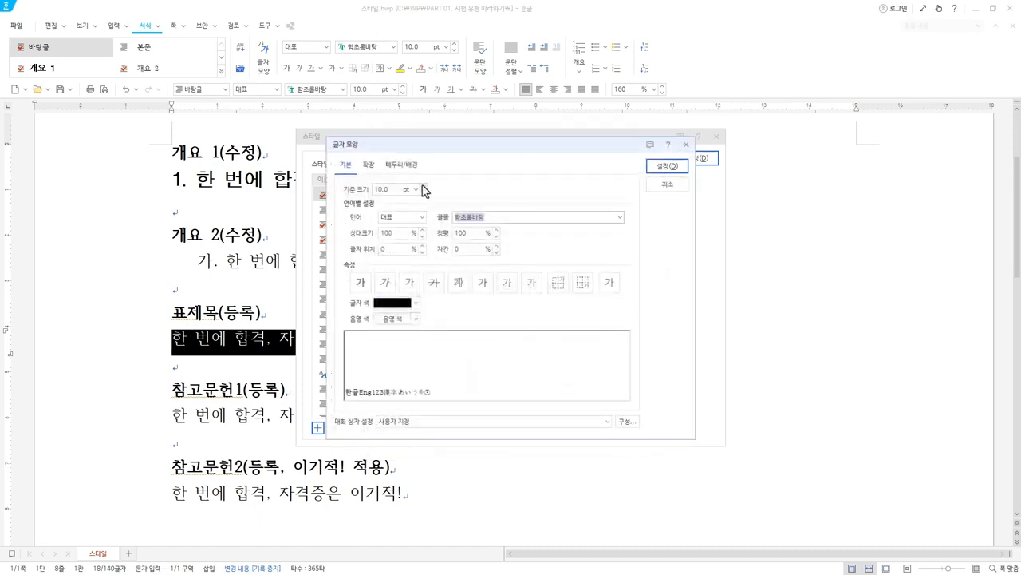
pyautogui.moveTo(604, 217); pyautogui.dragTo(336, 210)
pyautogui.write('ㅎㅠ')
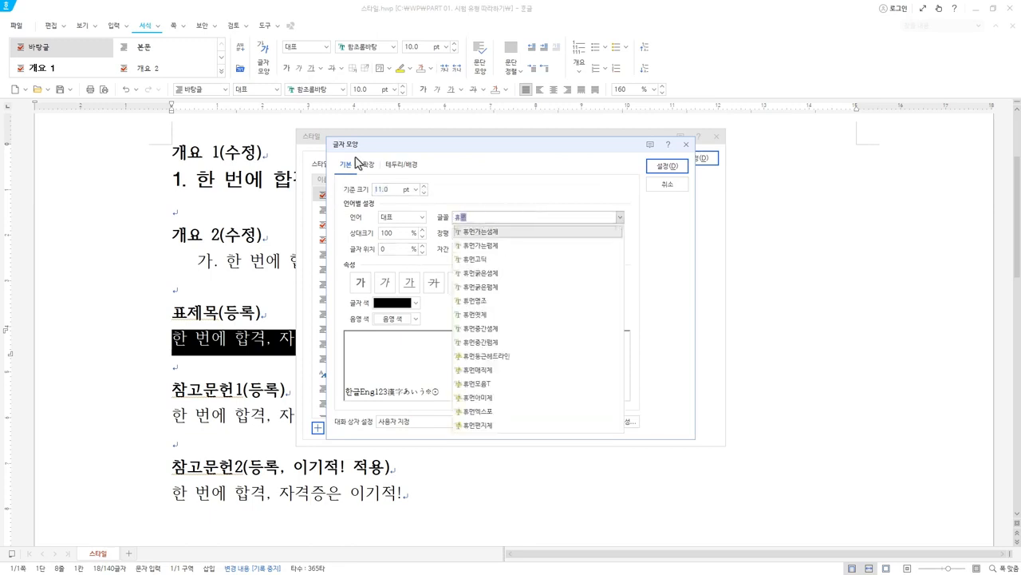
pyautogui.write('먼고')
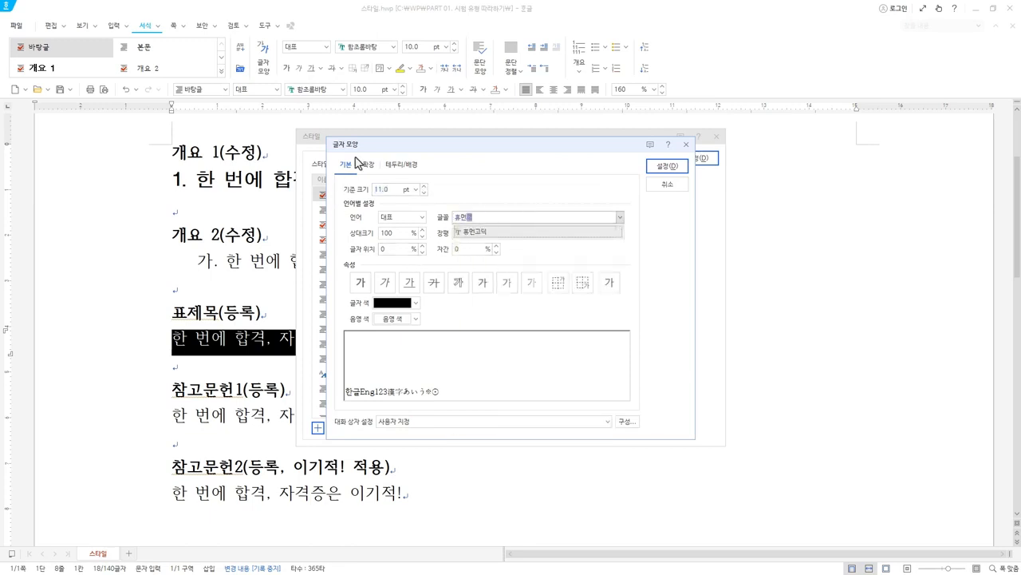
pyautogui.click(516, 232)
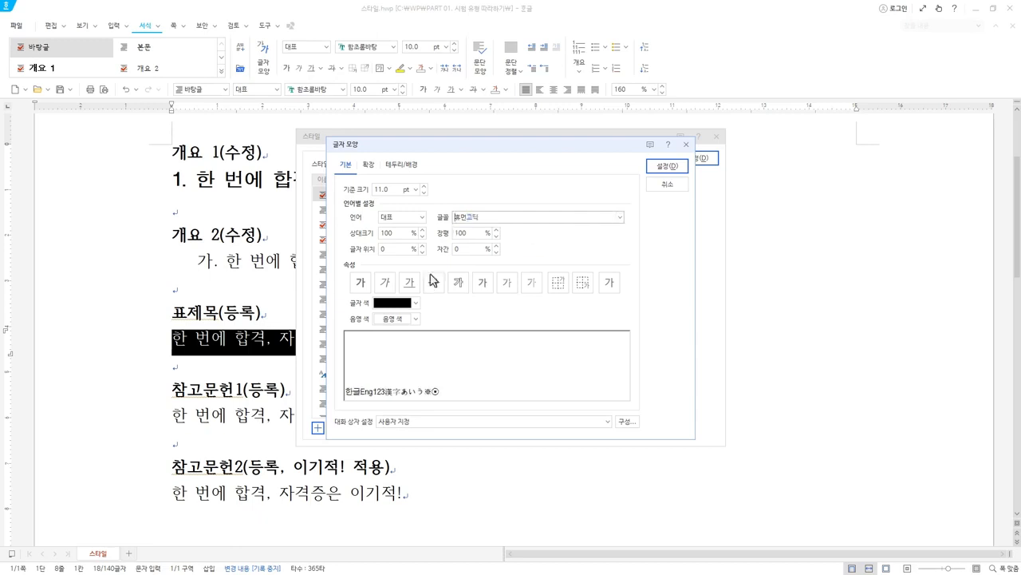
pyautogui.click(361, 283)
pyautogui.click(667, 166)
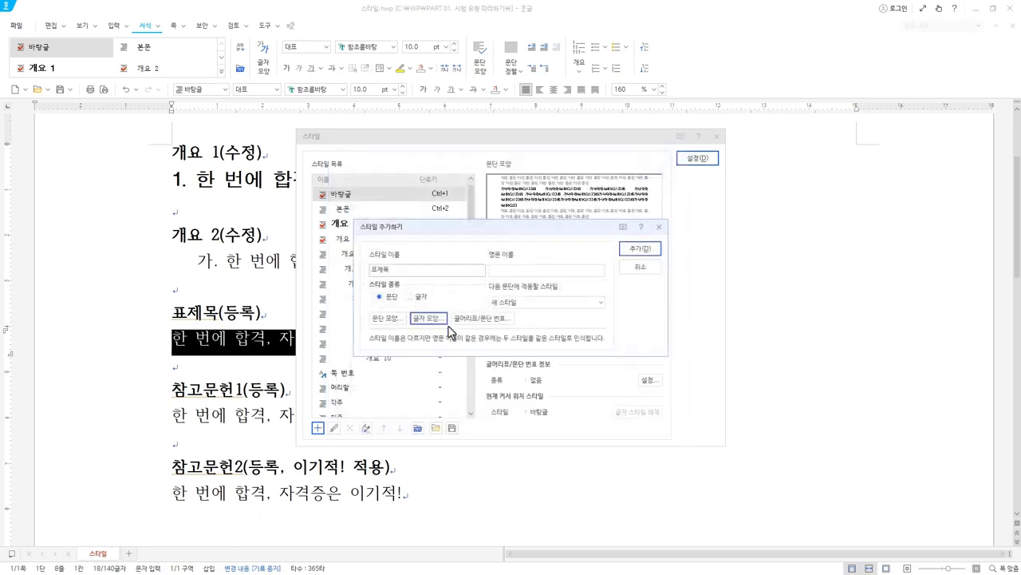
# Step: Register the 표제목 style and apply it to the selected sentence under the 표제목(등록) heading
pyautogui.click(643, 249)
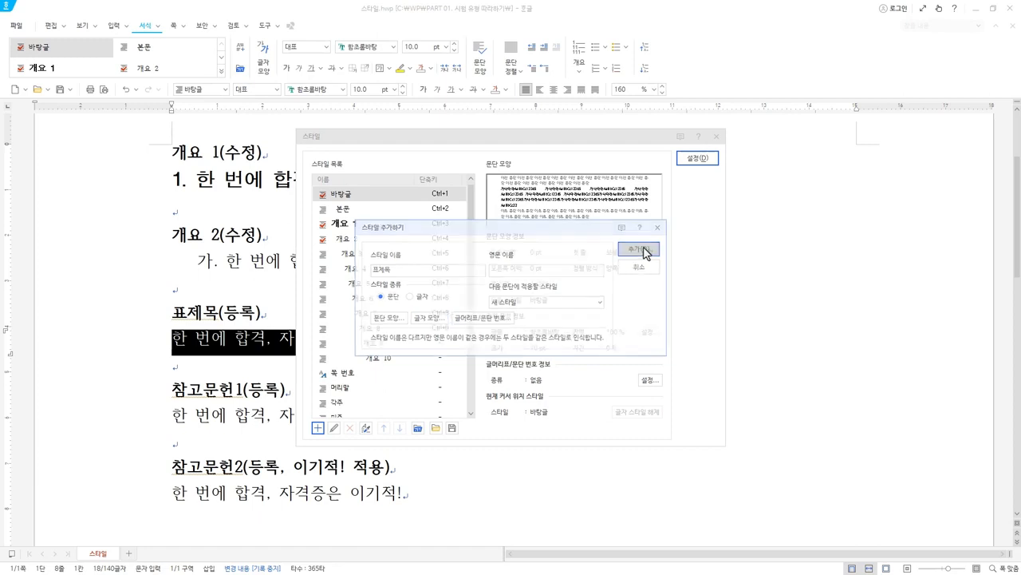
pyautogui.click(360, 208)
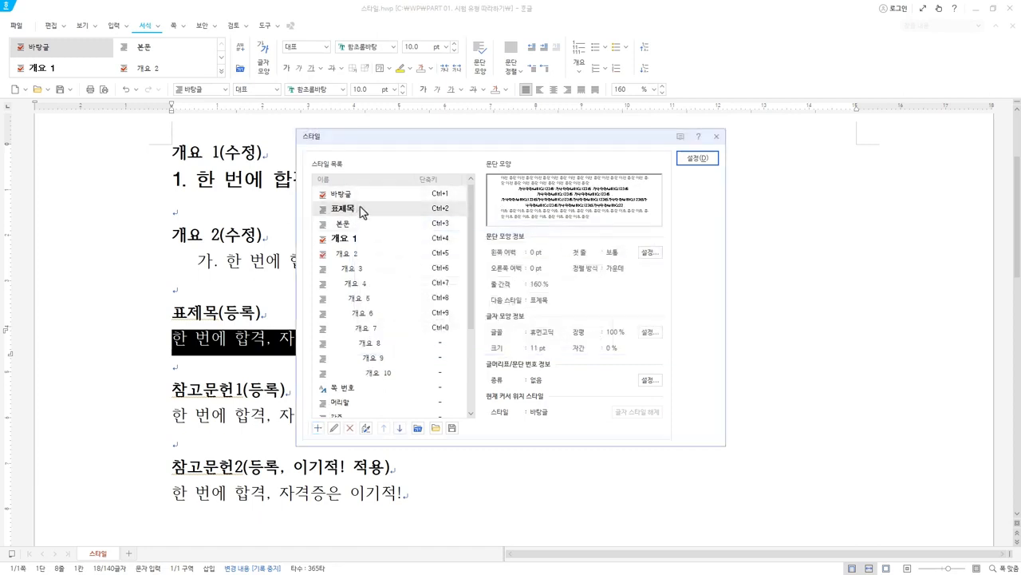
pyautogui.click(699, 159)
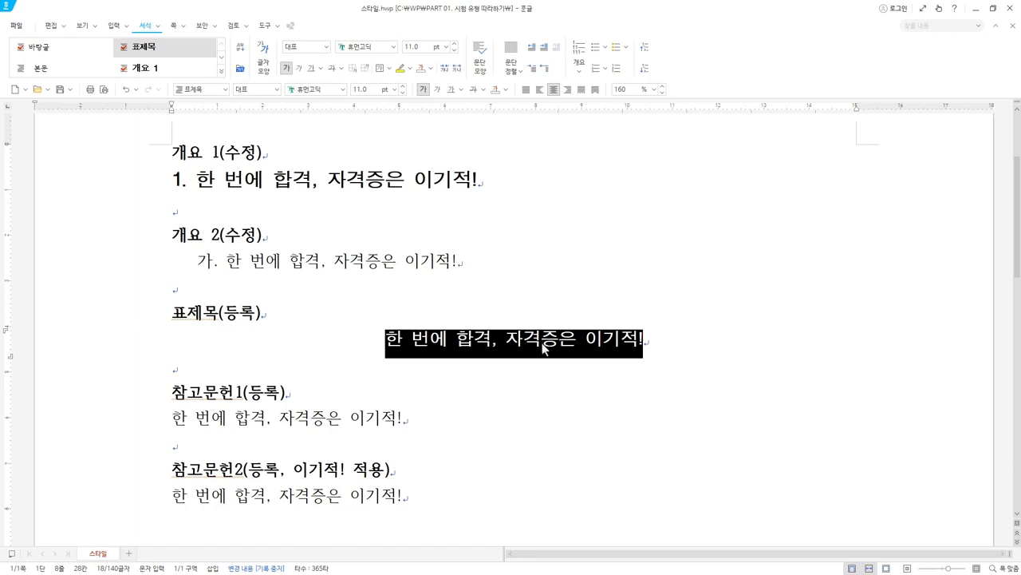
pyautogui.click(543, 343)
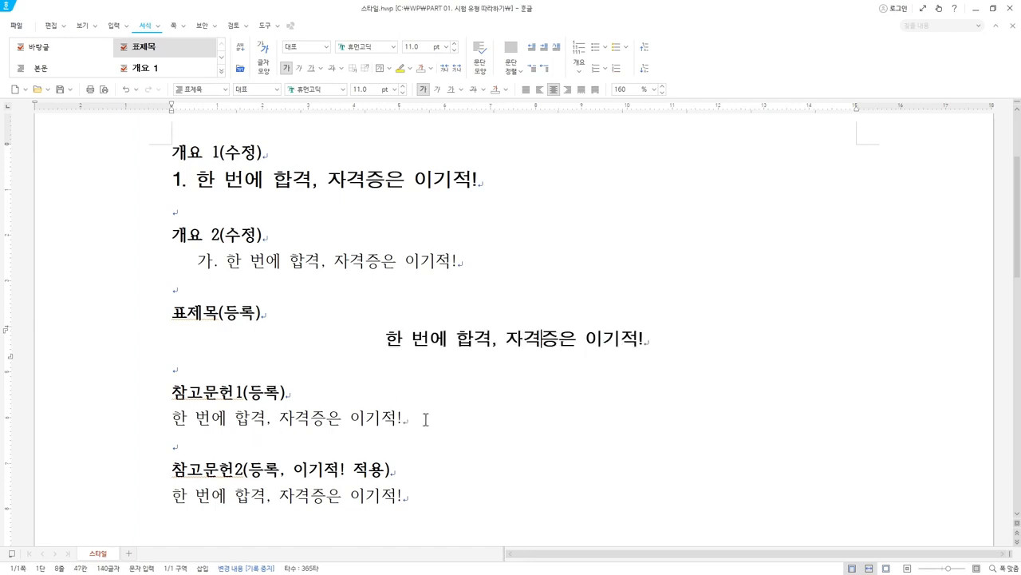
# Step: Start a new paragraph-type (문단) style named 참고문헌1 for the whole sentence under the 참고문헌1(등록) heading
pyautogui.moveTo(425, 419); pyautogui.dragTo(173, 417)
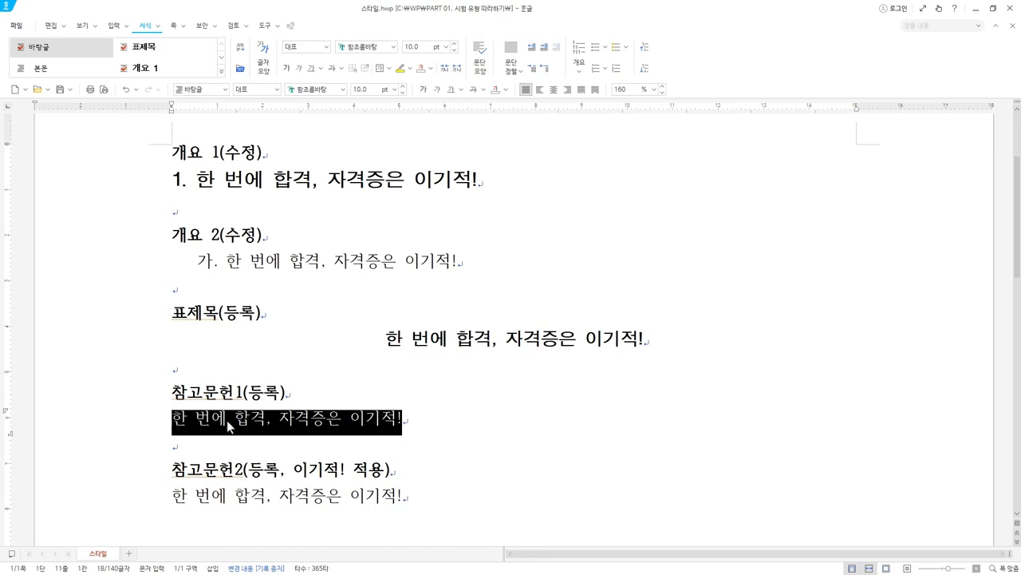
pyautogui.press('F6')
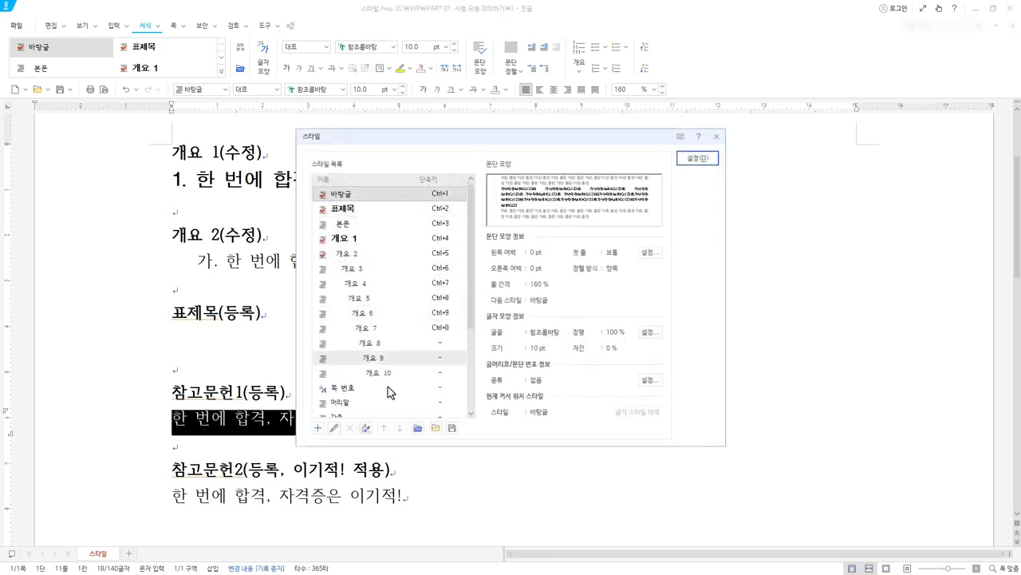
pyautogui.click(318, 428)
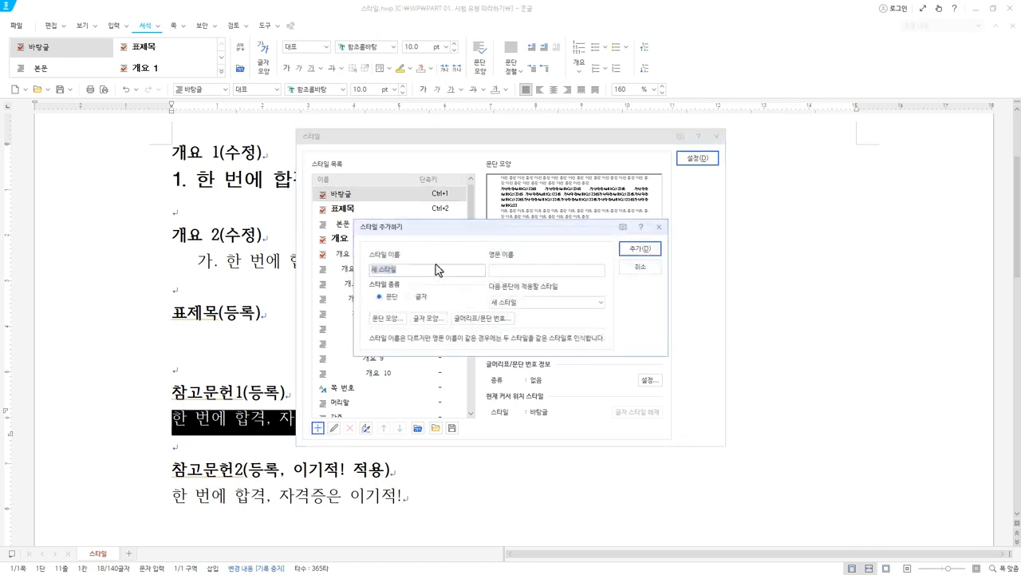
pyautogui.write('참고문헌1')
pyautogui.click(383, 296)
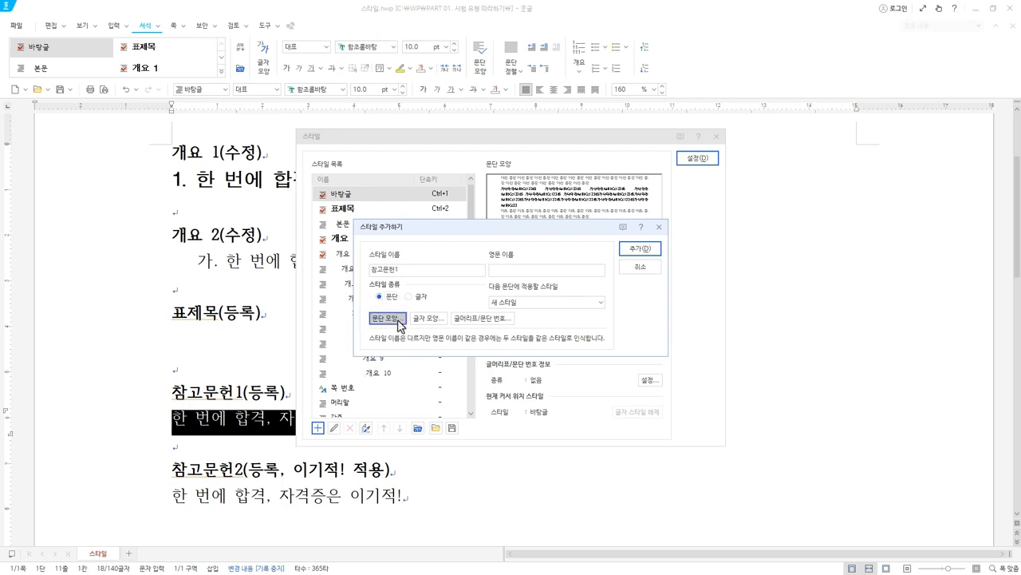
# Step: Give the 참고문헌1 style a 20 pt hanging indent (내어쓰기) and register and apply it to the selected sentence
pyautogui.click(389, 318)
pyautogui.click(495, 245)
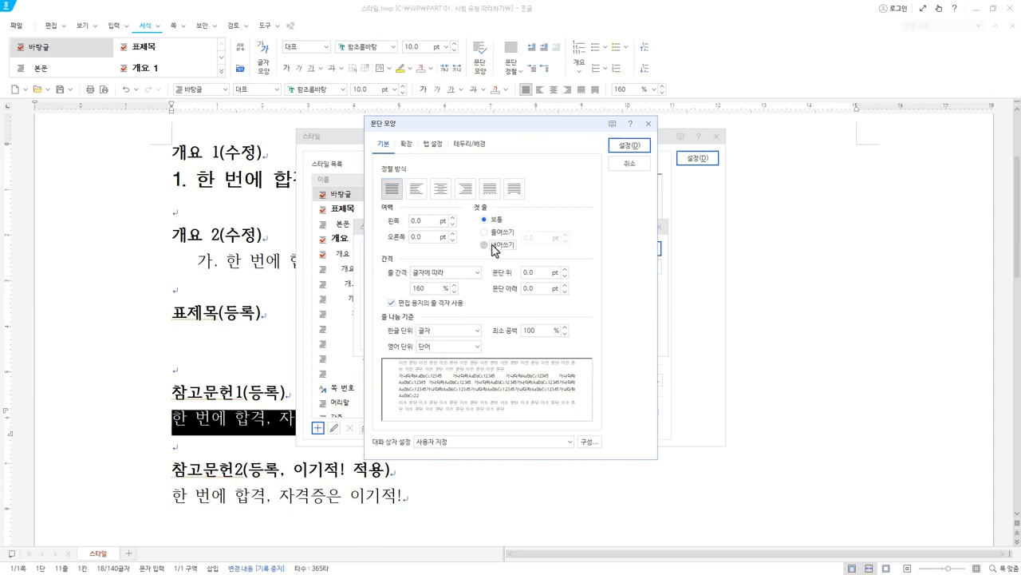
pyautogui.moveTo(543, 237); pyautogui.dragTo(483, 243)
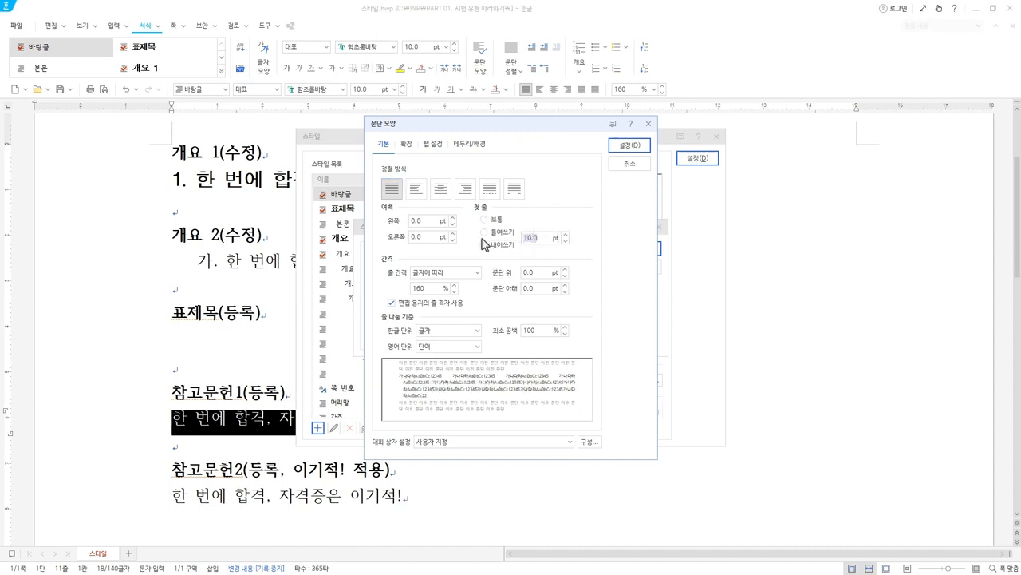
pyautogui.write('20')
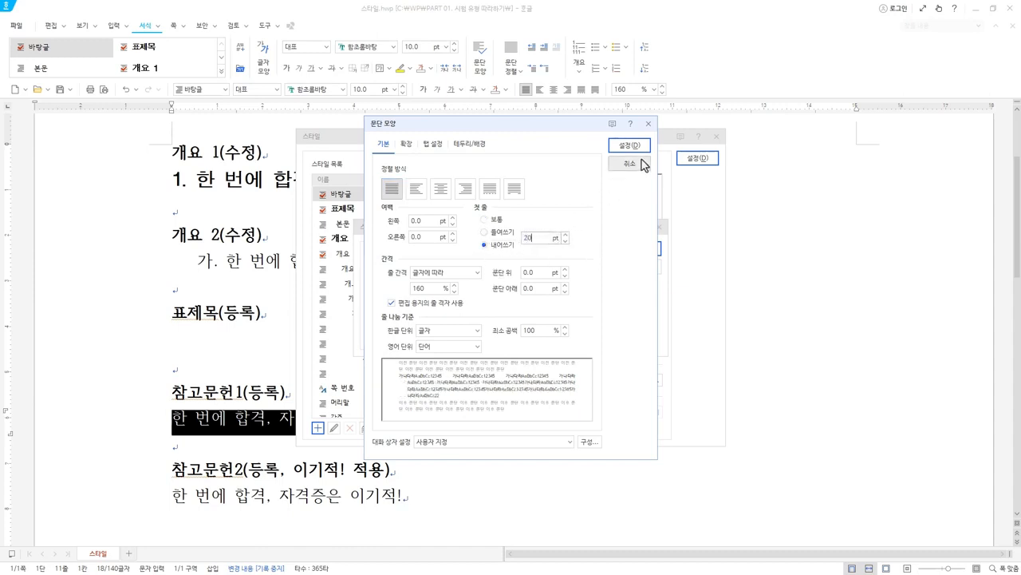
pyautogui.click(630, 145)
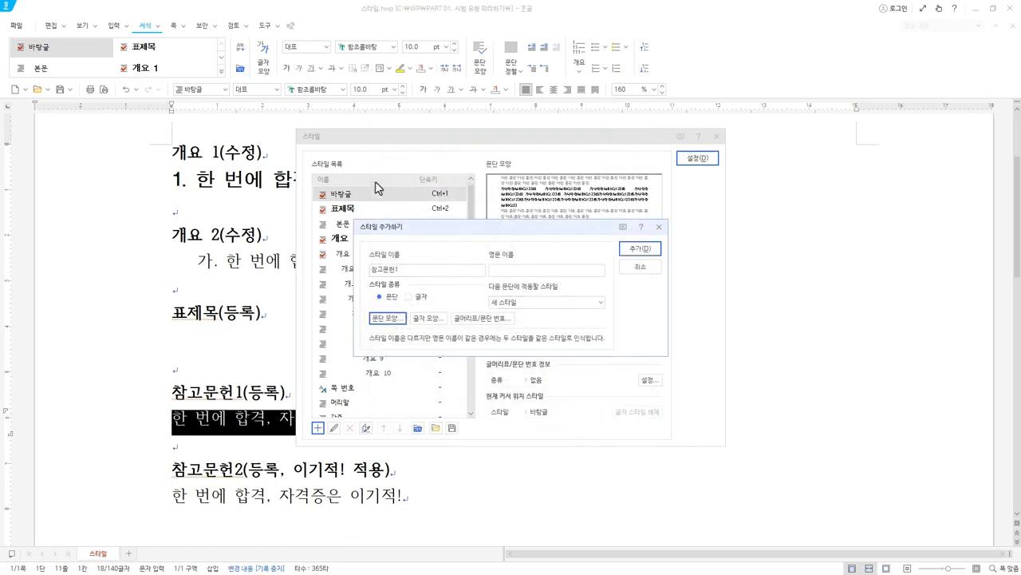
pyautogui.click(647, 250)
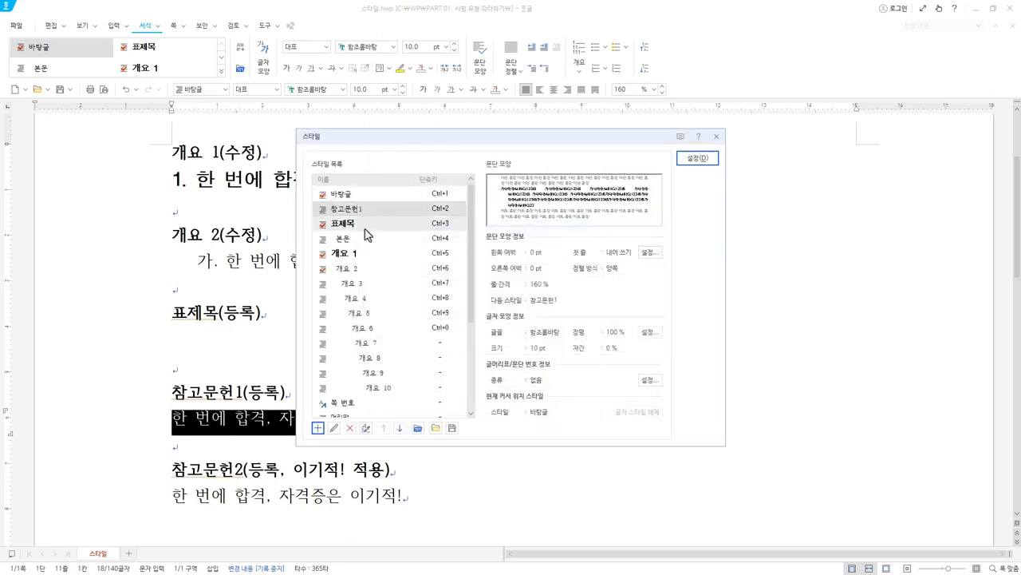
pyautogui.click(697, 158)
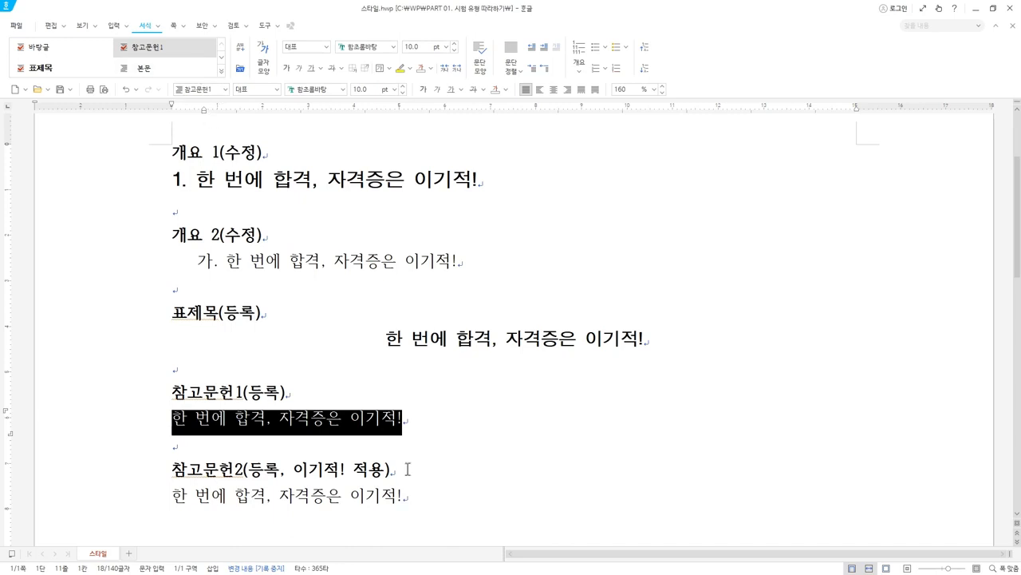
pyautogui.scroll(-1, 403, 442)
pyautogui.click(414, 430)
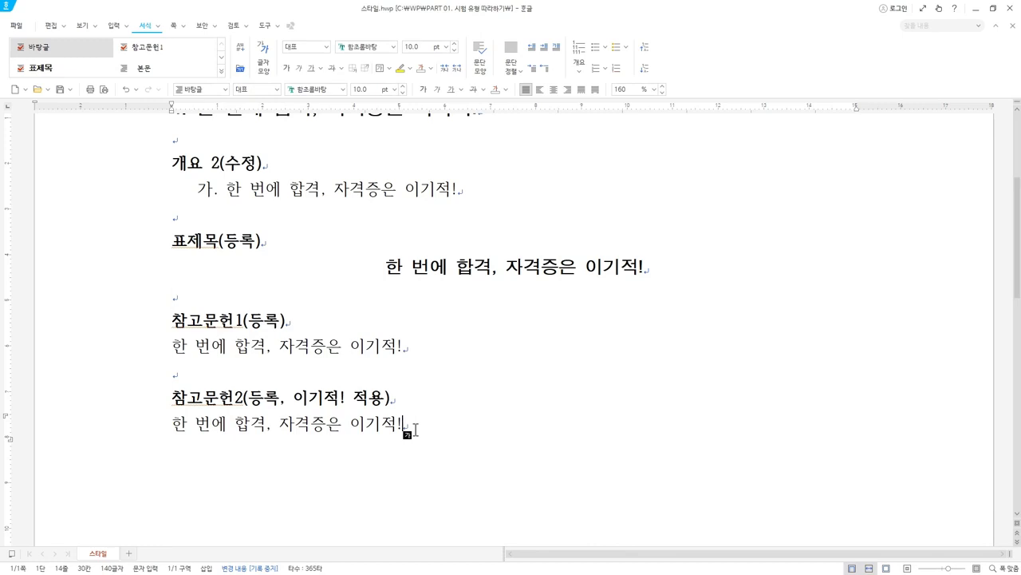
pyautogui.moveTo(415, 429); pyautogui.dragTo(194, 429)
pyautogui.click(411, 436)
pyautogui.moveTo(396, 423); pyautogui.dragTo(356, 425)
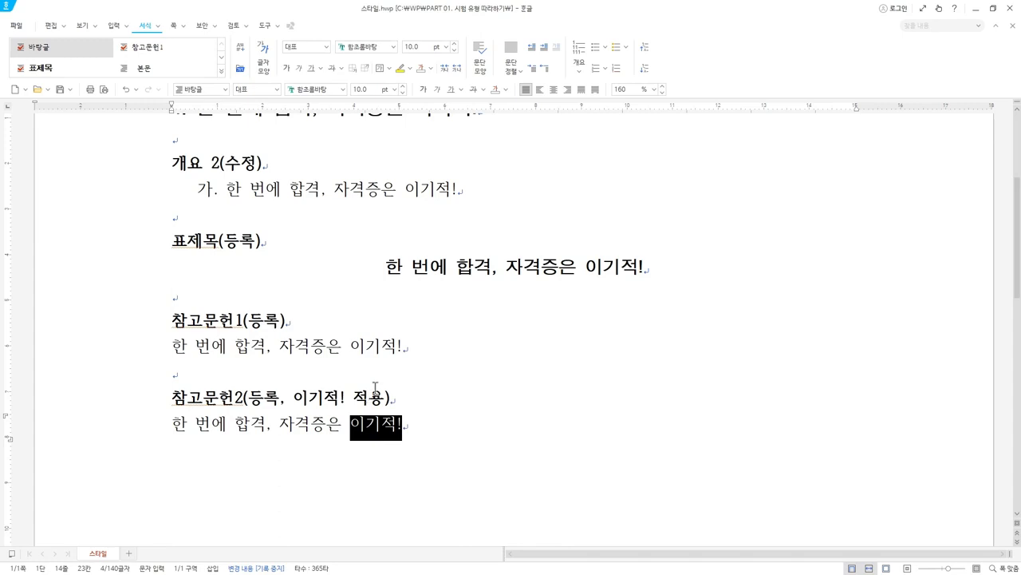
pyautogui.click(277, 396)
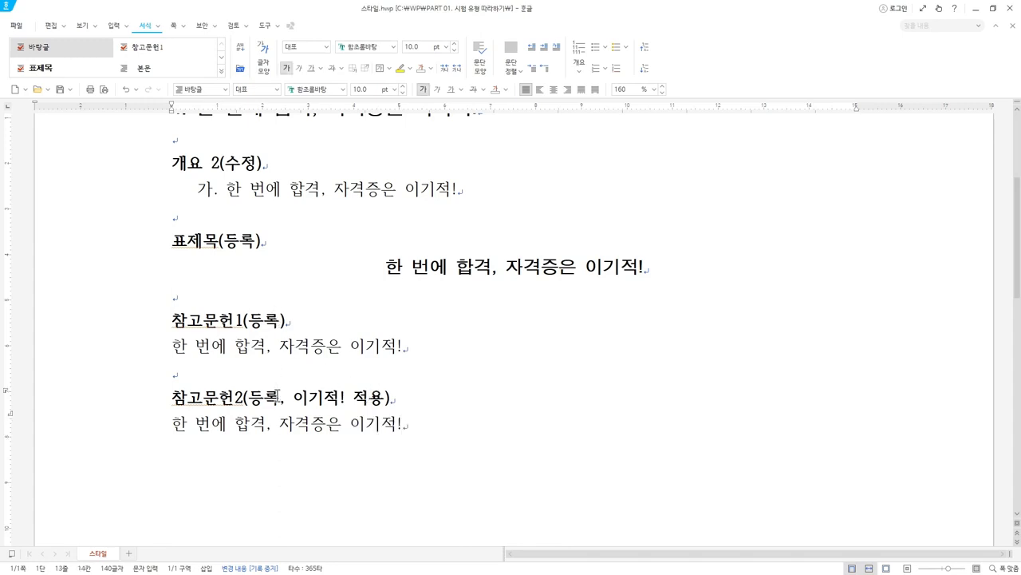
pyautogui.write(')')
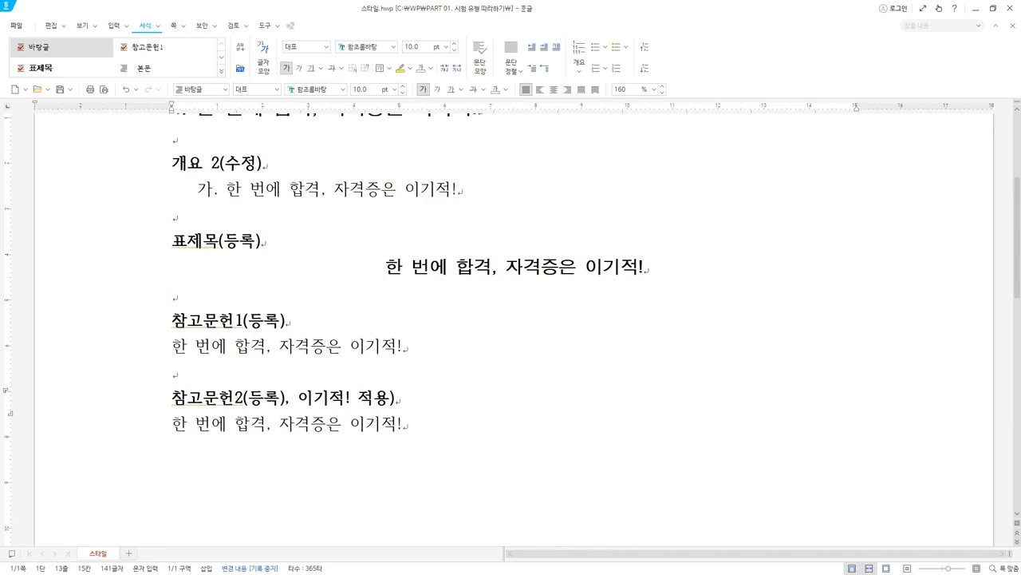
pyautogui.press('BackSpace')
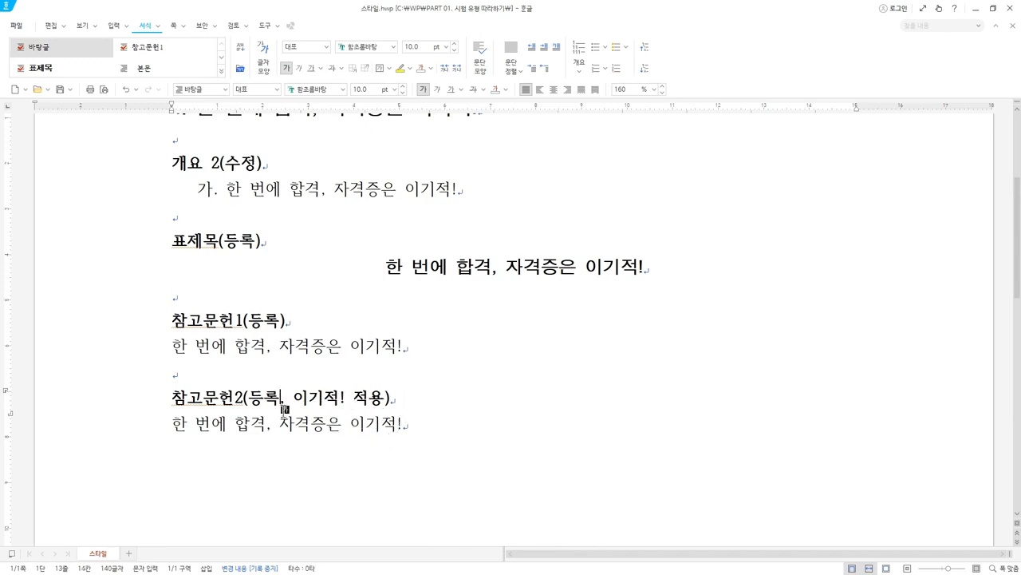
# Step: Start a new character-type (글자) style named 참고문헌2 for the word 이기적! in the sentence under the 참고문헌2 heading
pyautogui.click(404, 423)
pyautogui.moveTo(350, 423); pyautogui.dragTo(412, 424)
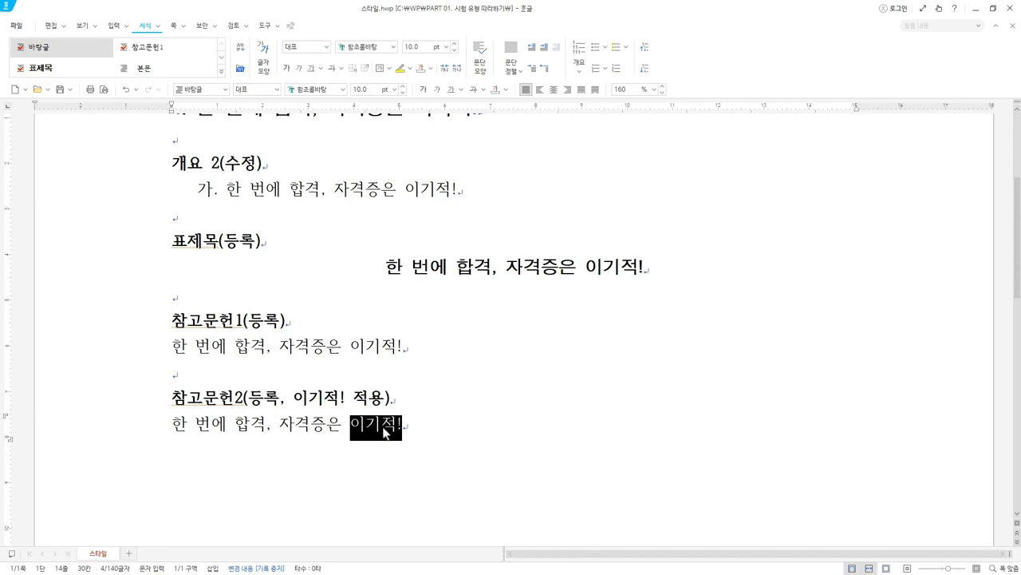
pyautogui.press('F6')
pyautogui.press('Escape')
pyautogui.press('F6')
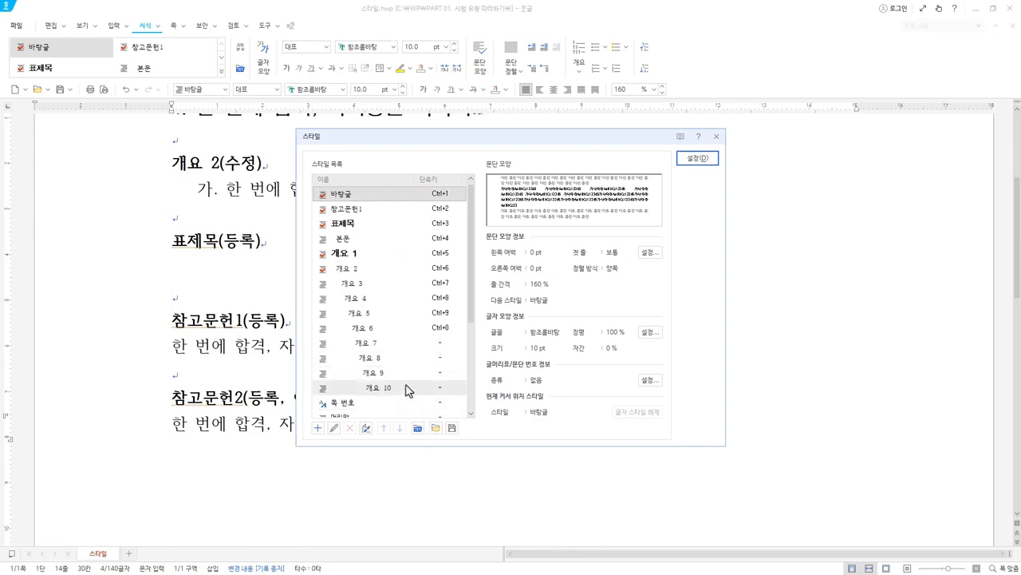
pyautogui.click(318, 428)
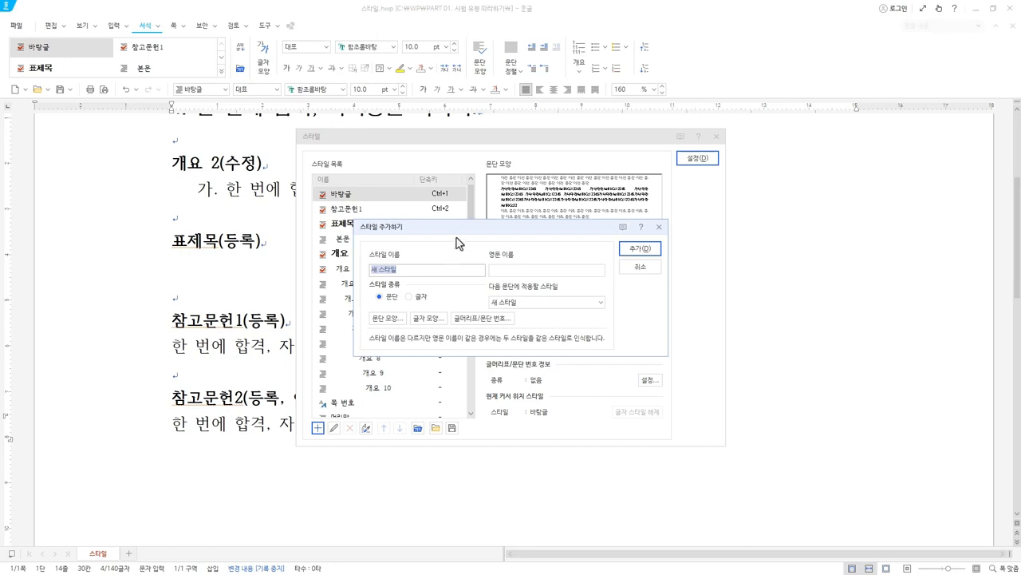
pyautogui.write('ㅊ')
pyautogui.write('고문헌2')
pyautogui.click(409, 296)
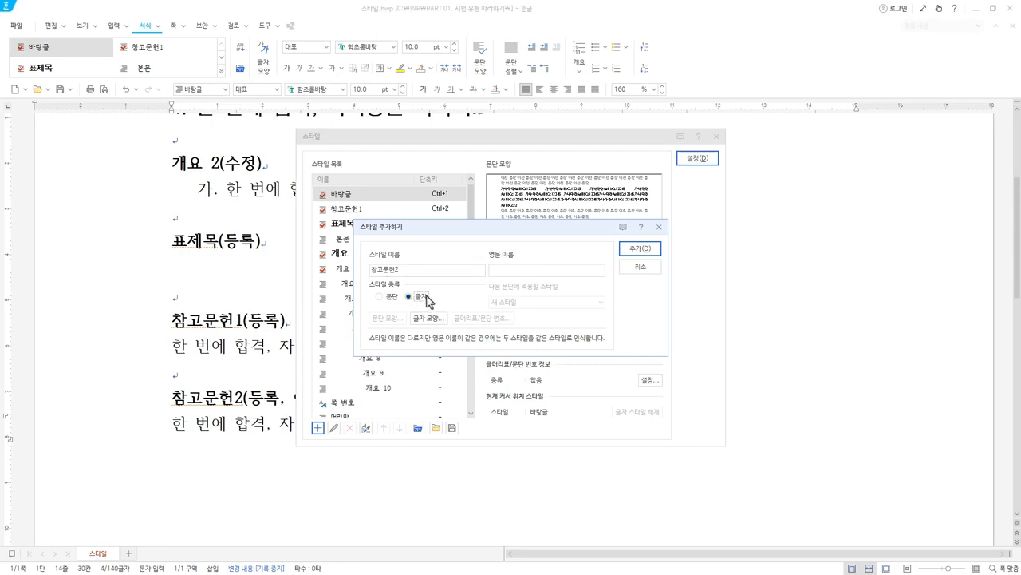
# Step: Set the character shape of the new 참고문헌2 style to italic
pyautogui.click(433, 323)
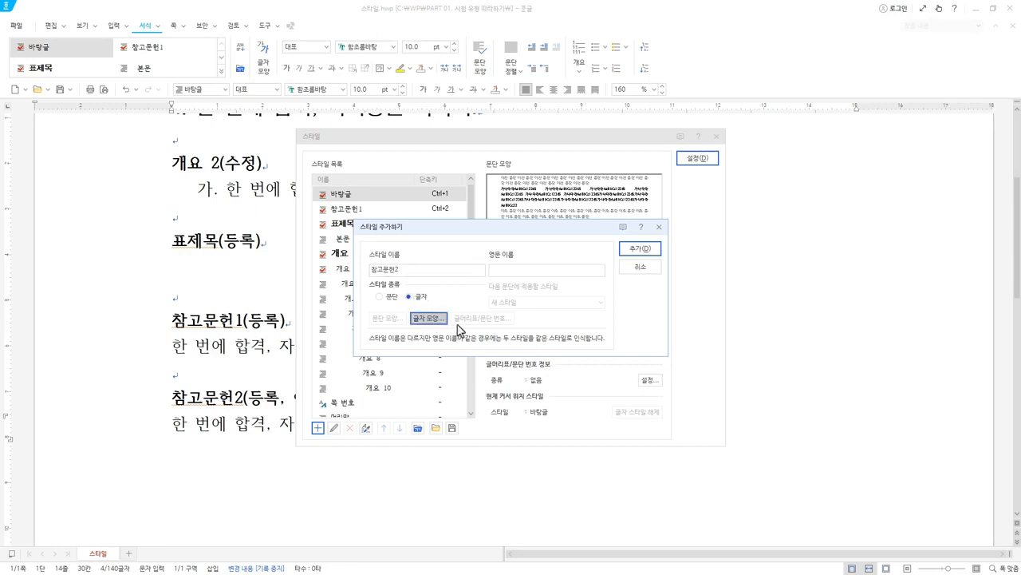
pyautogui.click(386, 286)
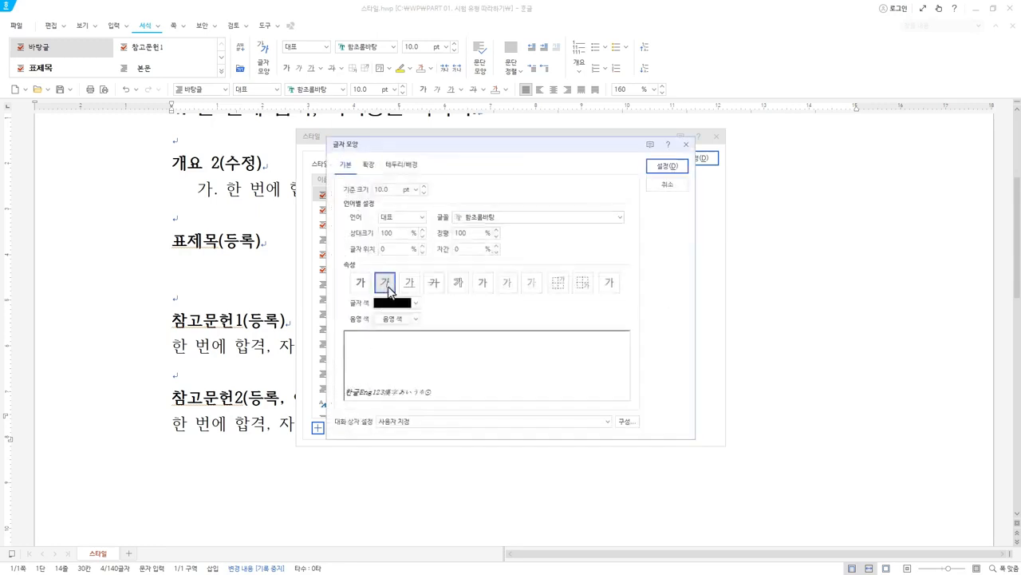
pyautogui.click(670, 167)
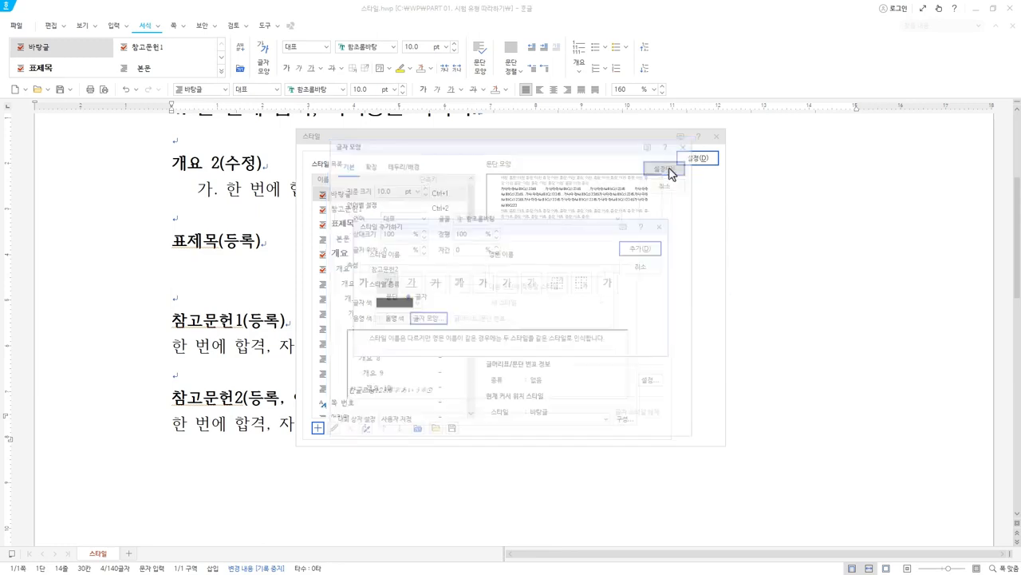
# Step: Register the 참고문헌2 style and apply it to the selected word 이기적!
pyautogui.click(643, 249)
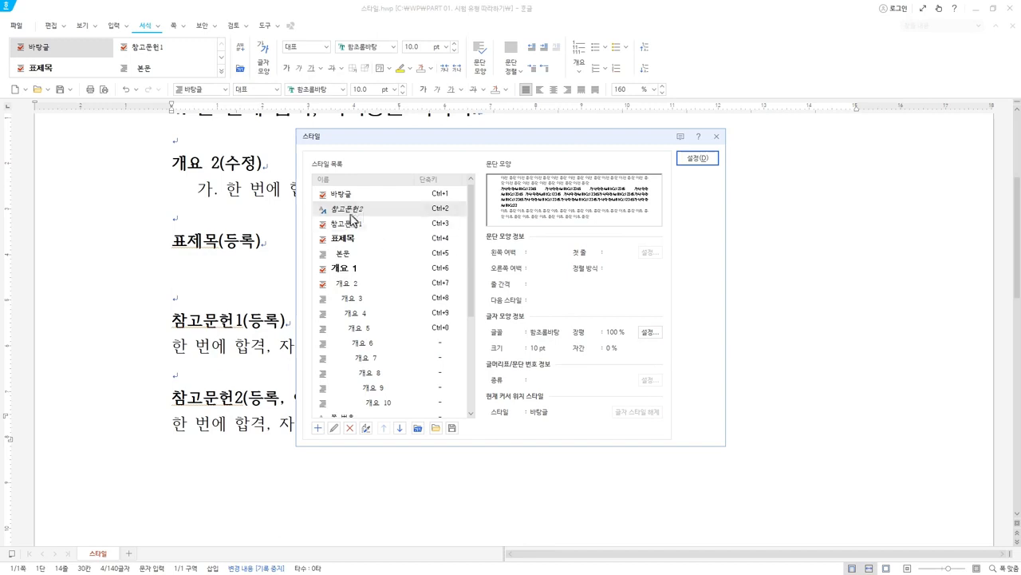
pyautogui.click(365, 217)
pyautogui.click(697, 158)
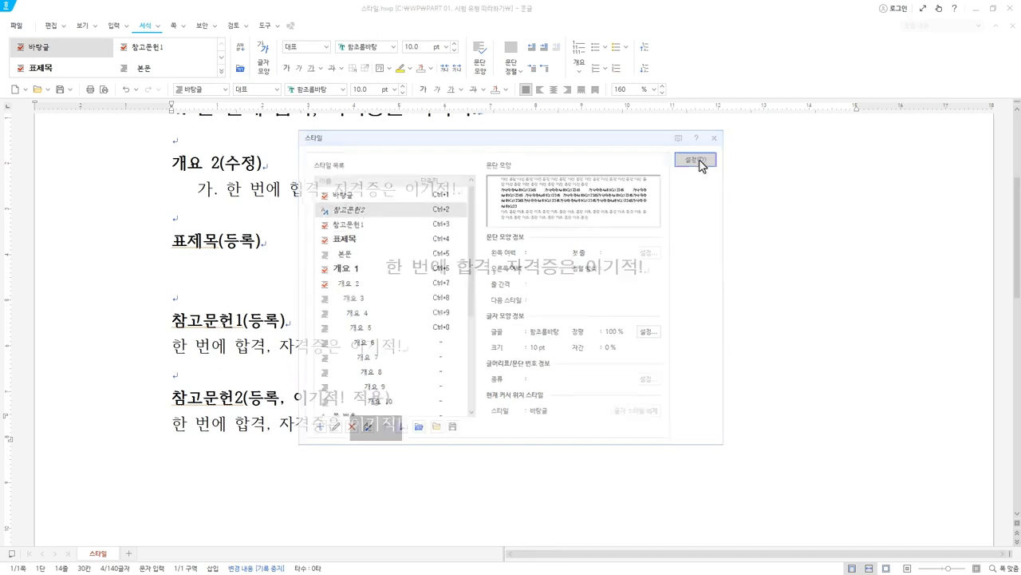
pyautogui.press('Escape')
pyautogui.moveTo(354, 424); pyautogui.dragTo(402, 424)
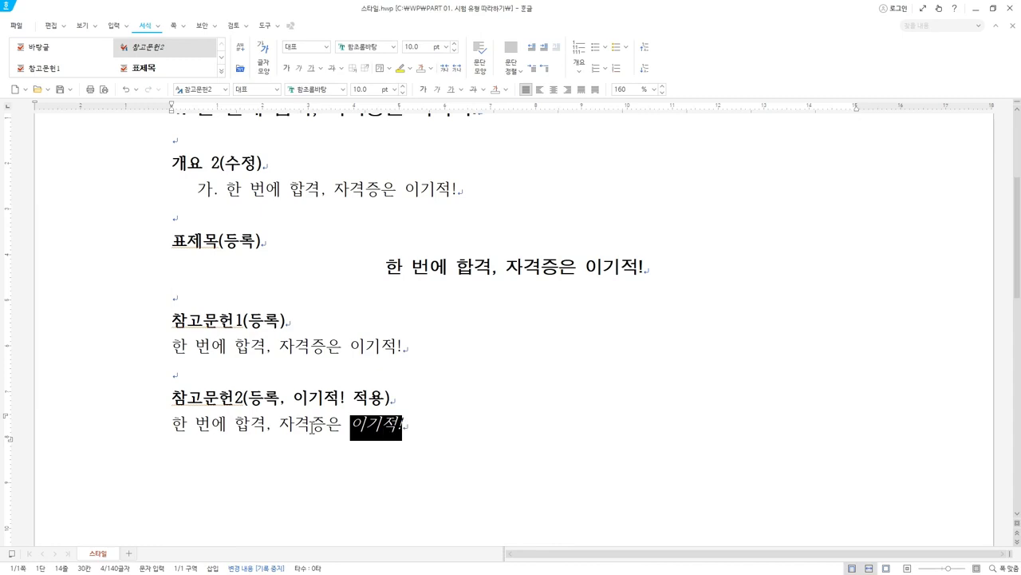
pyautogui.click(338, 438)
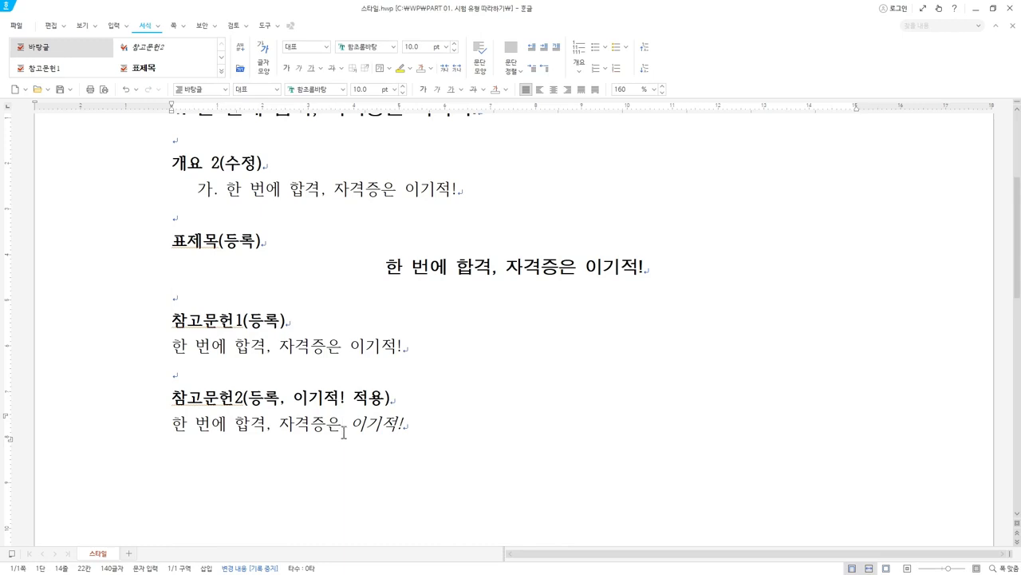
# Step: Apply the 바탕글 style to the entire document text
pyautogui.hotkey('ctrl', 'a')
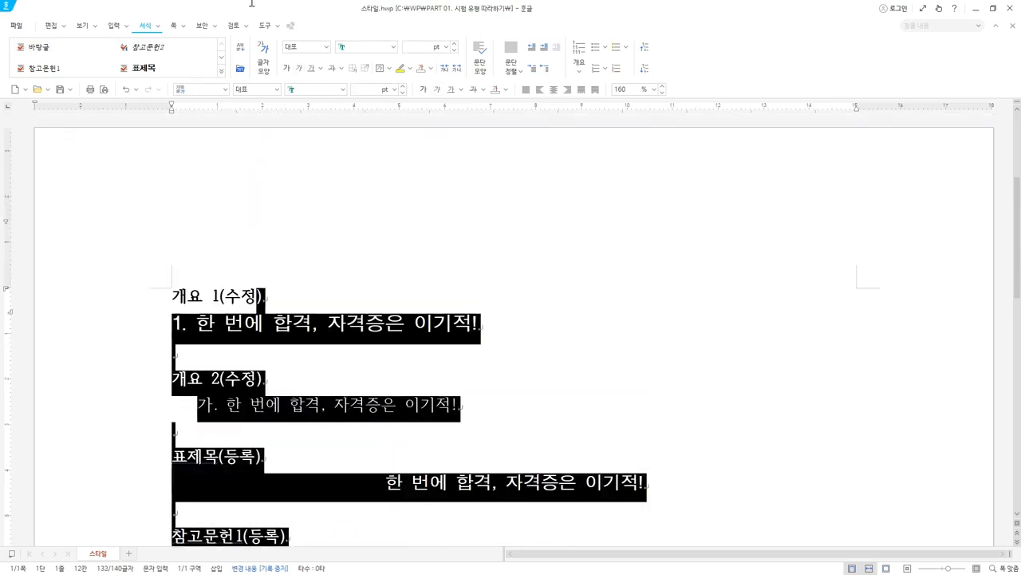
pyautogui.click(223, 90)
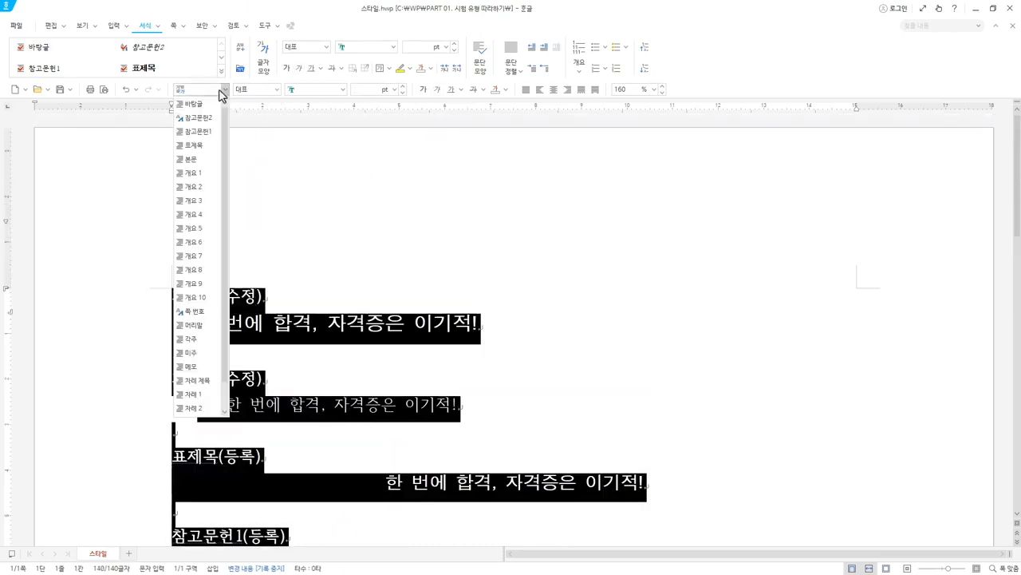
pyautogui.click(220, 106)
pyautogui.click(326, 346)
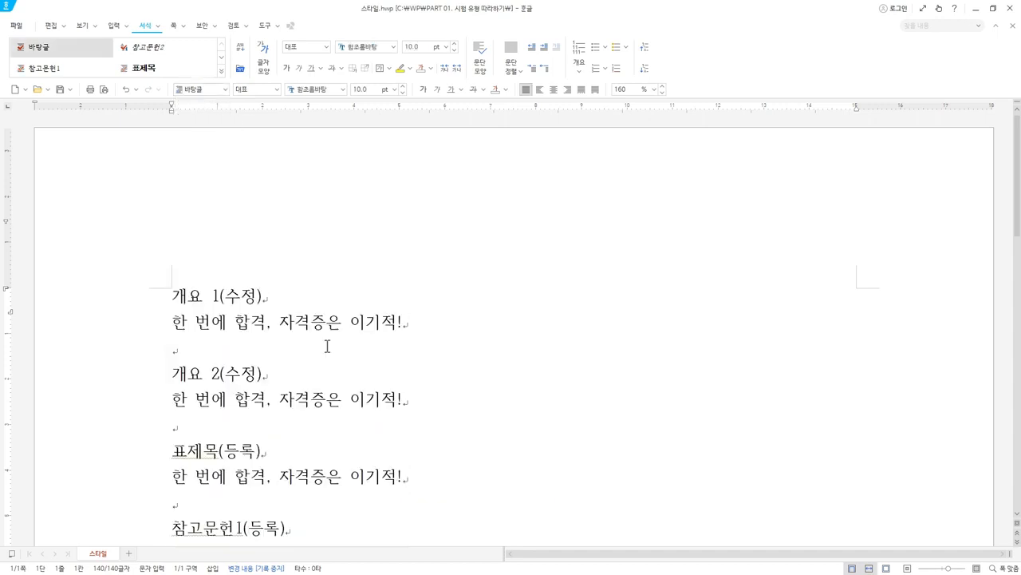
pyautogui.scroll(-1, 326, 343)
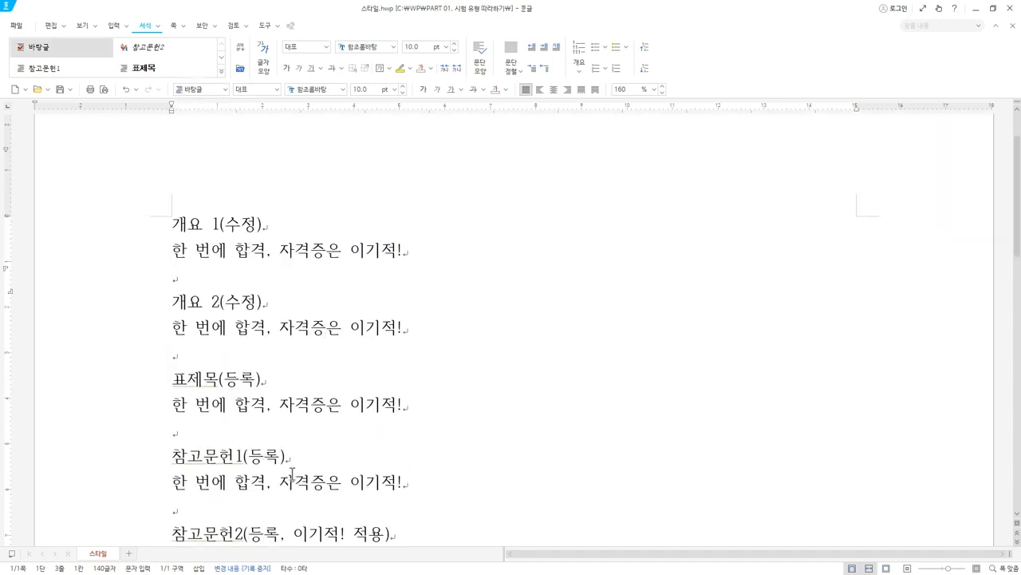
pyautogui.scroll(-1, 260, 413)
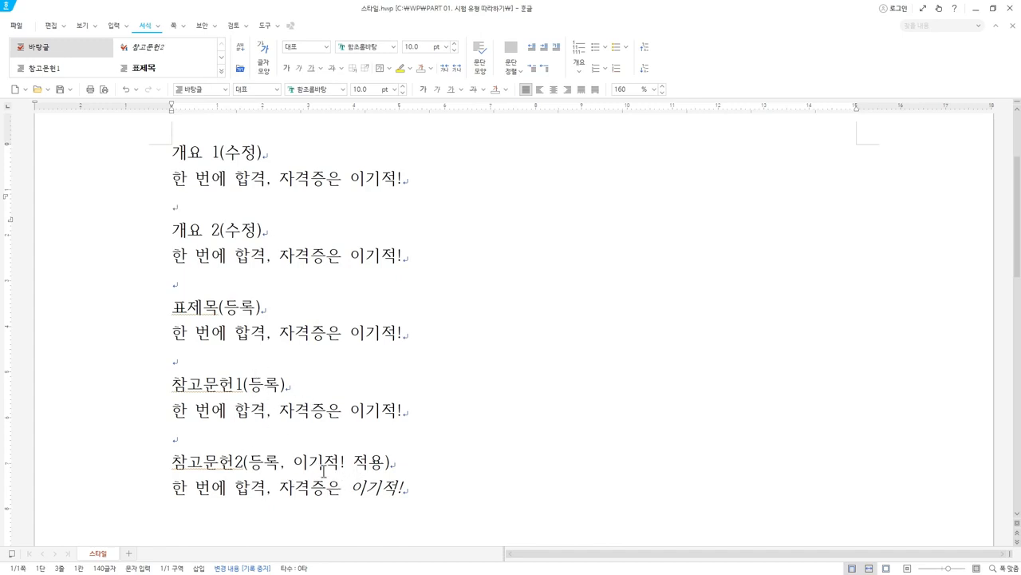
pyautogui.scroll(2, 357, 307)
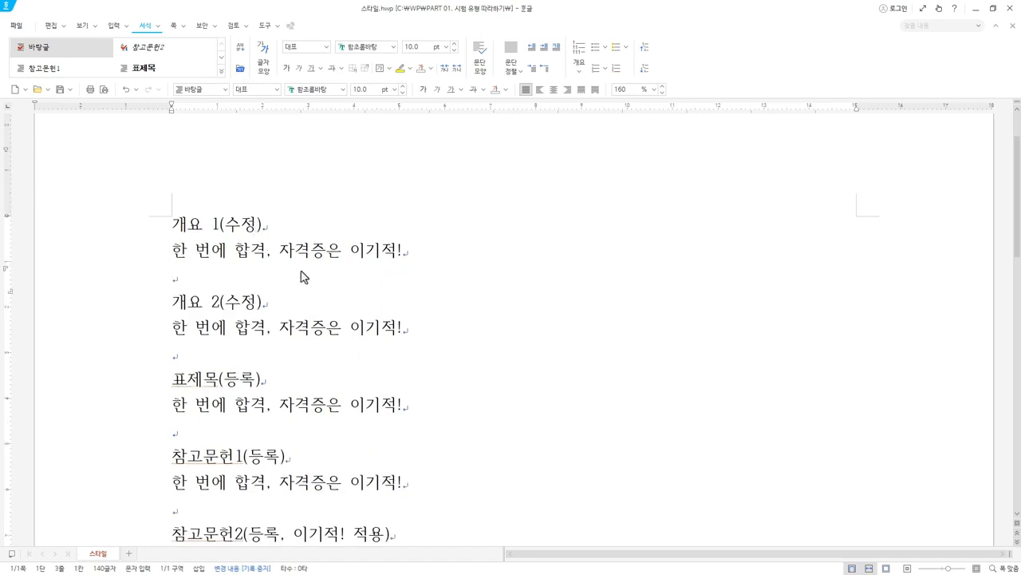
# Step: Open the edit settings of the 개요 1 style from the style list
pyautogui.press('F6')
pyautogui.click(367, 194)
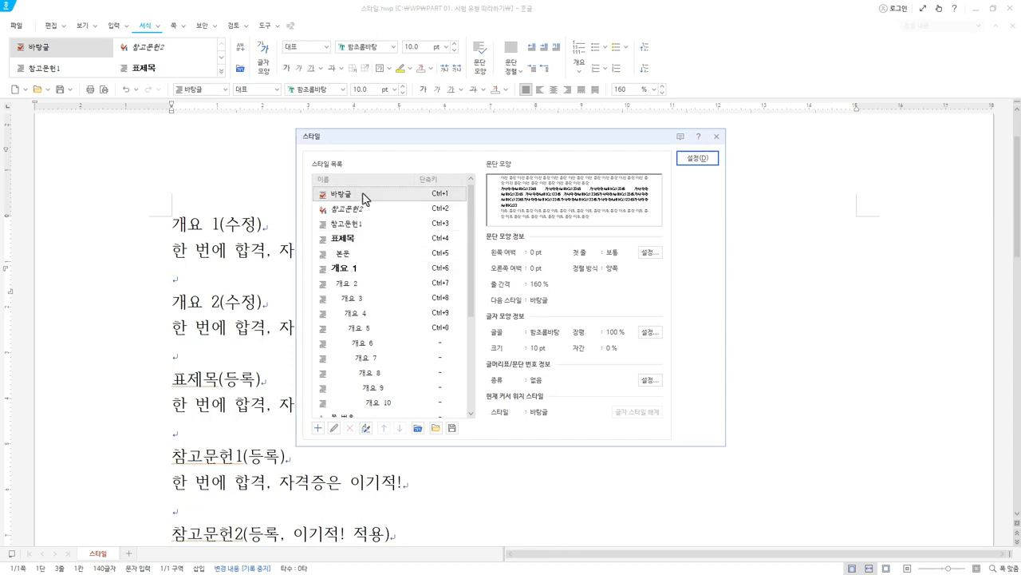
pyautogui.click(358, 268)
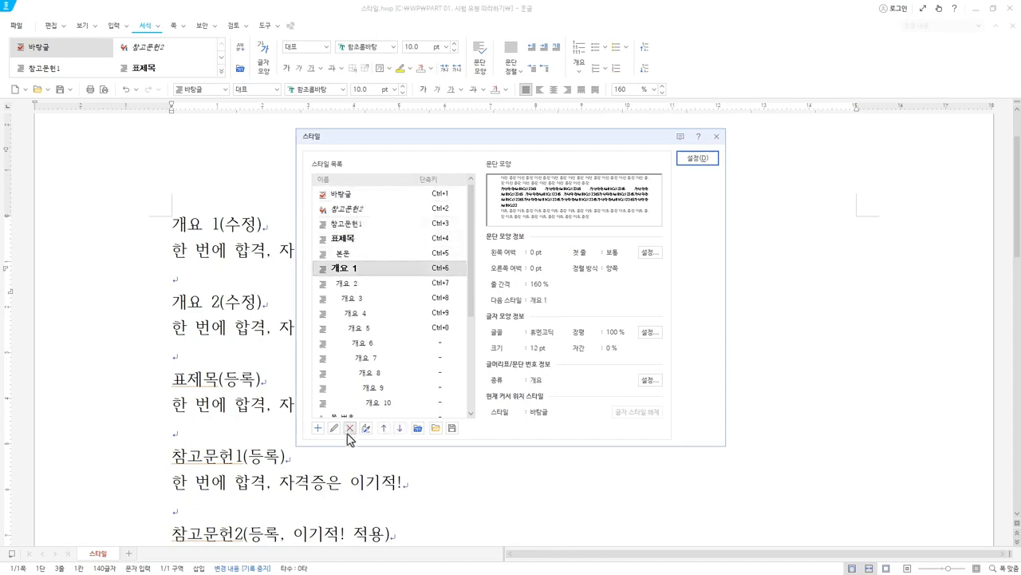
pyautogui.click(334, 427)
pyautogui.click(658, 229)
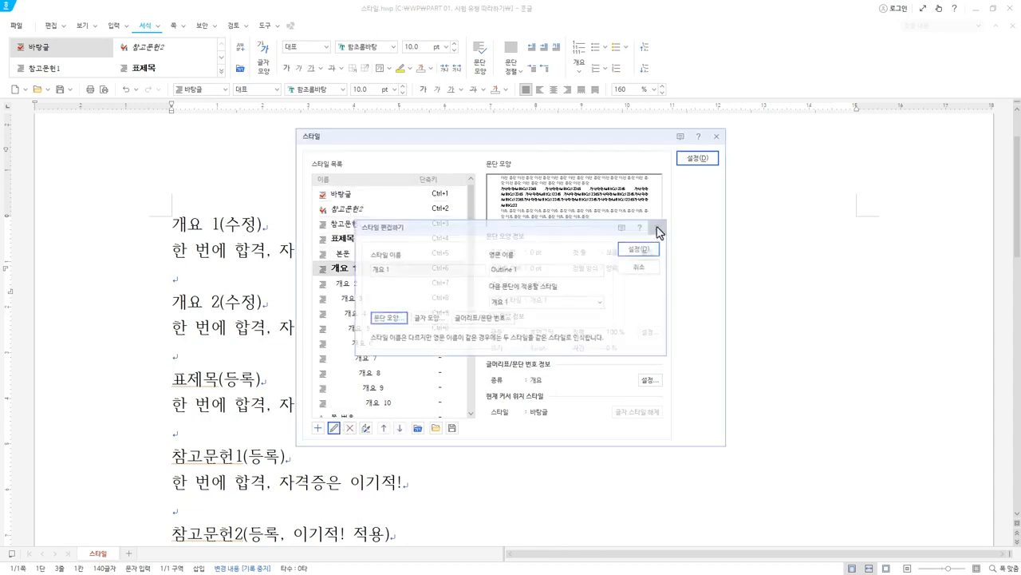
# Step: Review the edit settings of the 개요 2 style and close them without changes
pyautogui.click(357, 285)
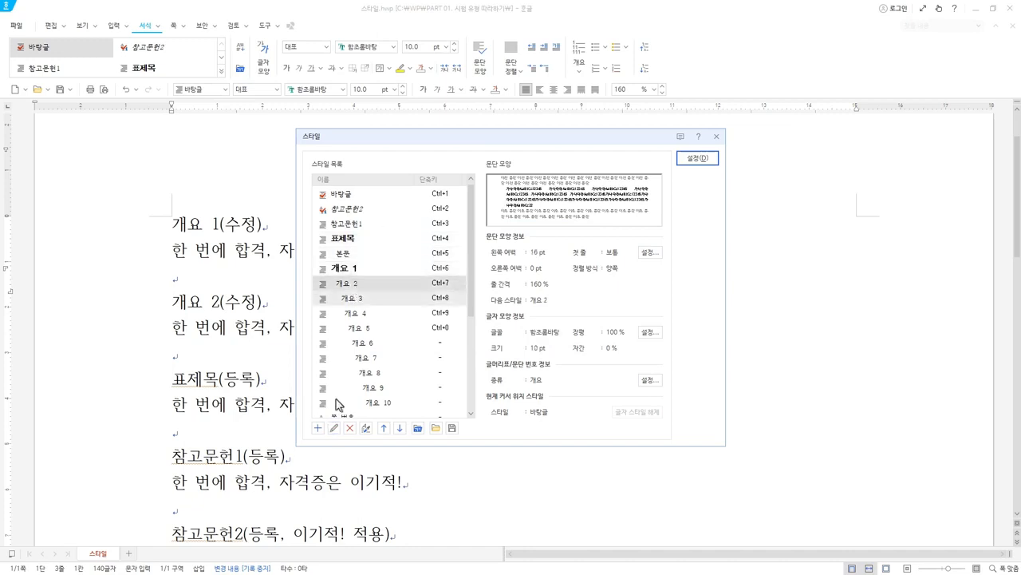
pyautogui.click(333, 428)
pyautogui.click(659, 228)
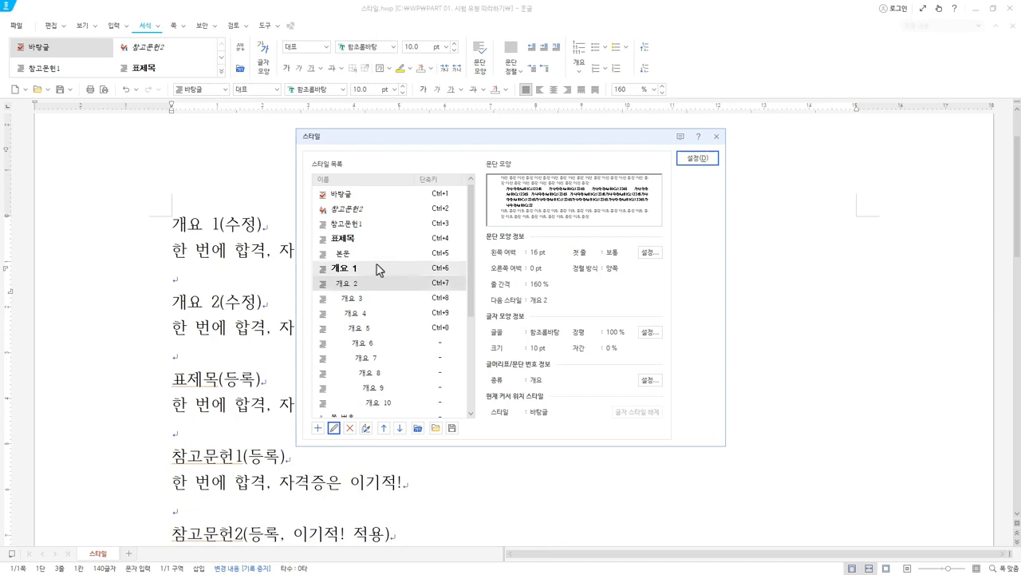
# Step: Review the new-style settings for a 문단 type style with 표제목 selected in the style list, without adding a style
pyautogui.click(351, 238)
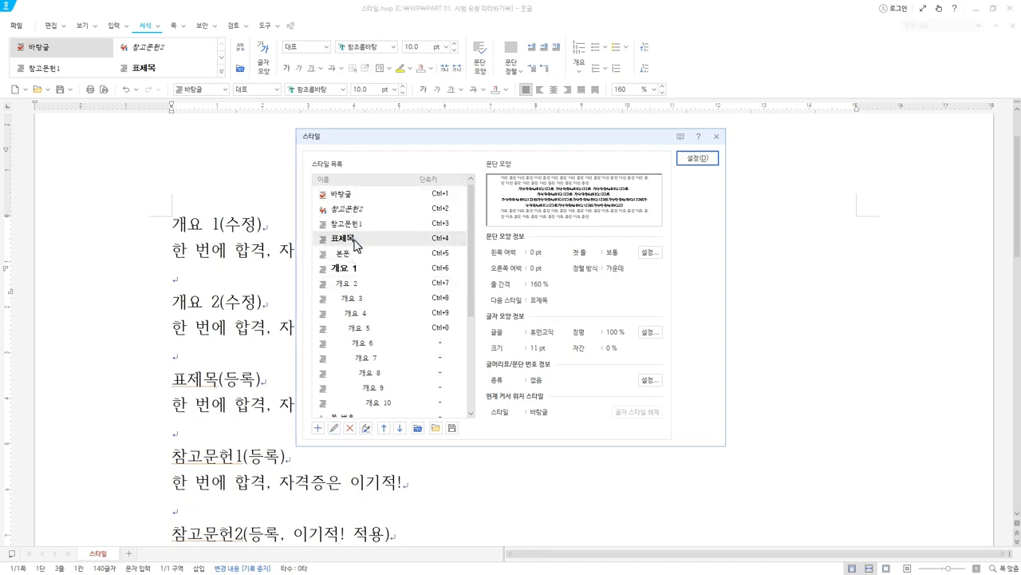
pyautogui.click(318, 427)
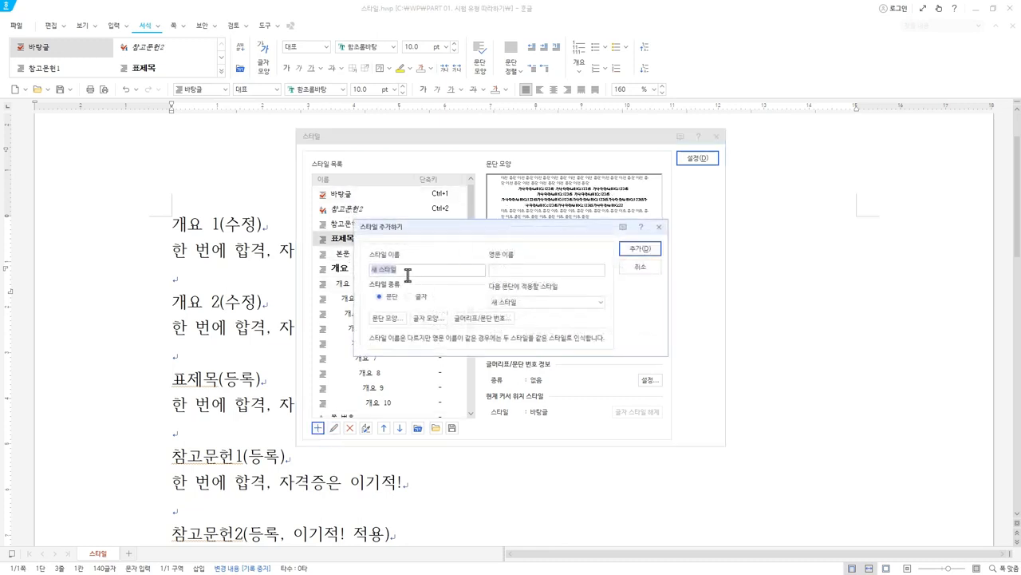
pyautogui.click(659, 228)
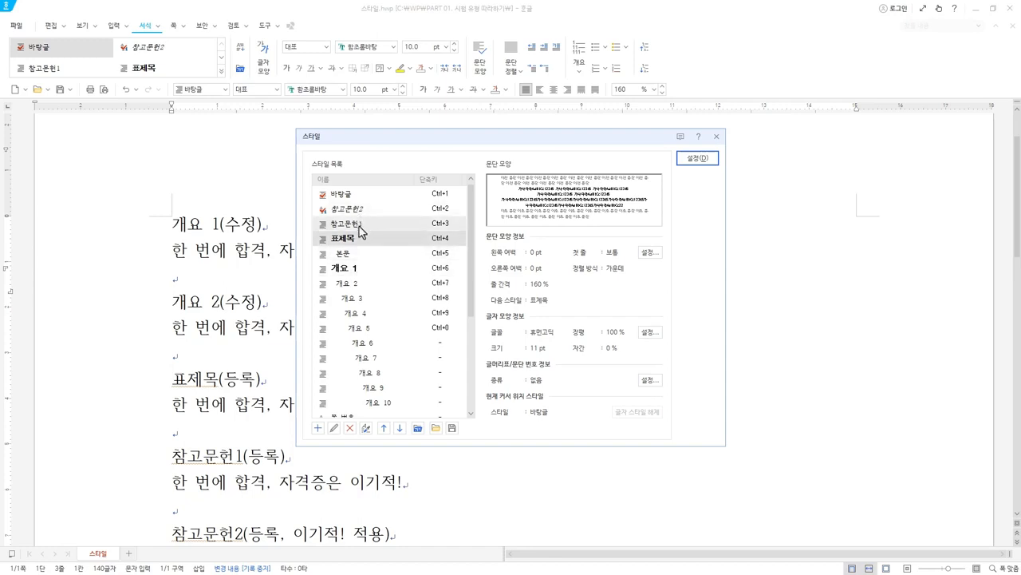
pyautogui.click(318, 430)
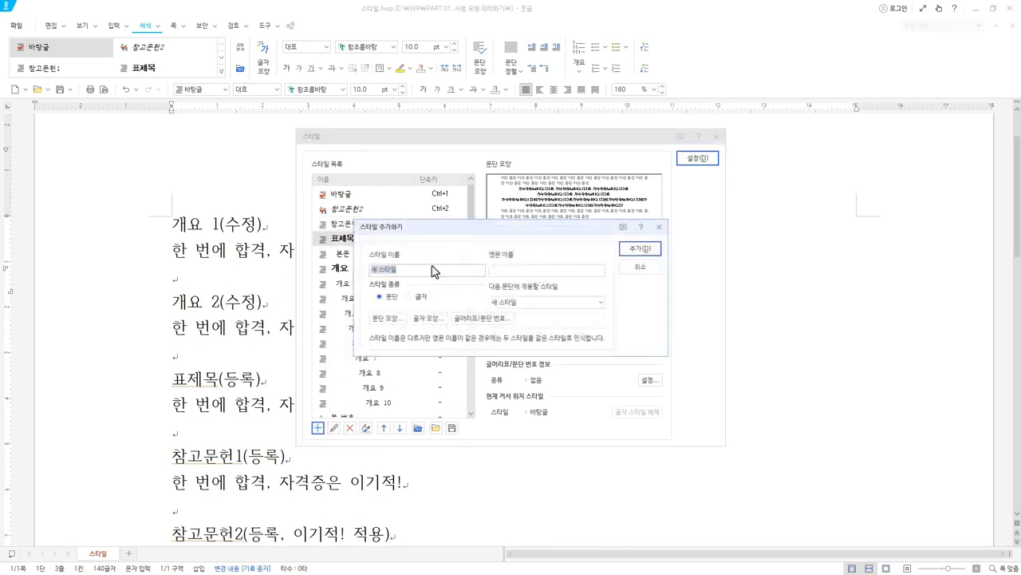
pyautogui.click(391, 298)
pyautogui.click(660, 229)
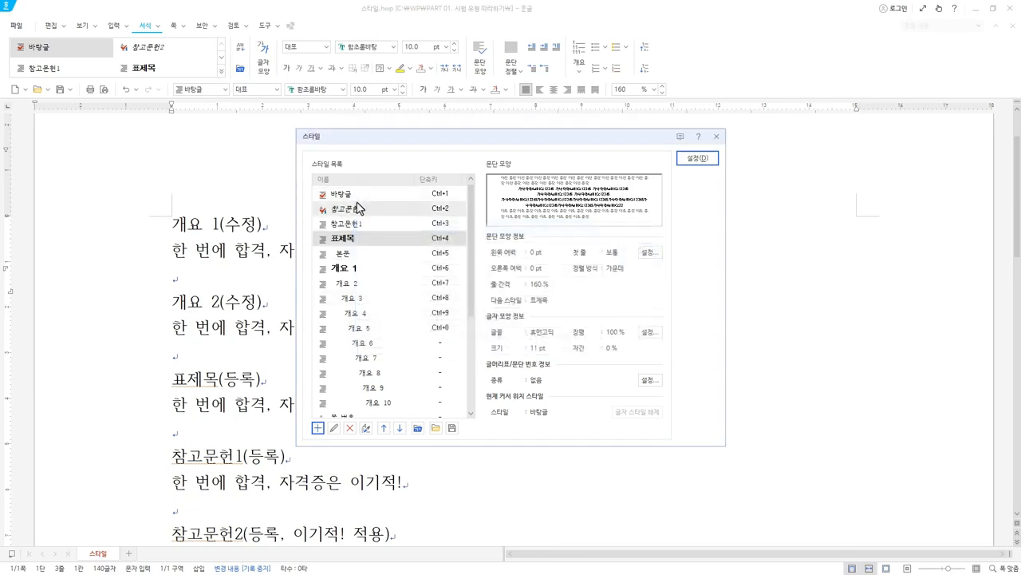
# Step: Check the 글자 style type in the new-style settings, leaving the style list without adding anything
pyautogui.click(318, 429)
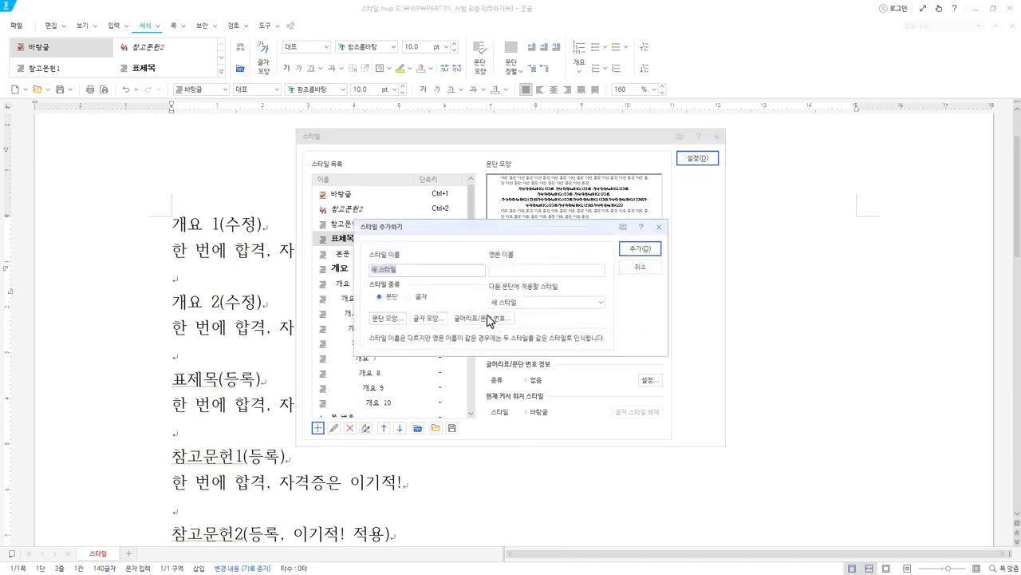
pyautogui.click(409, 296)
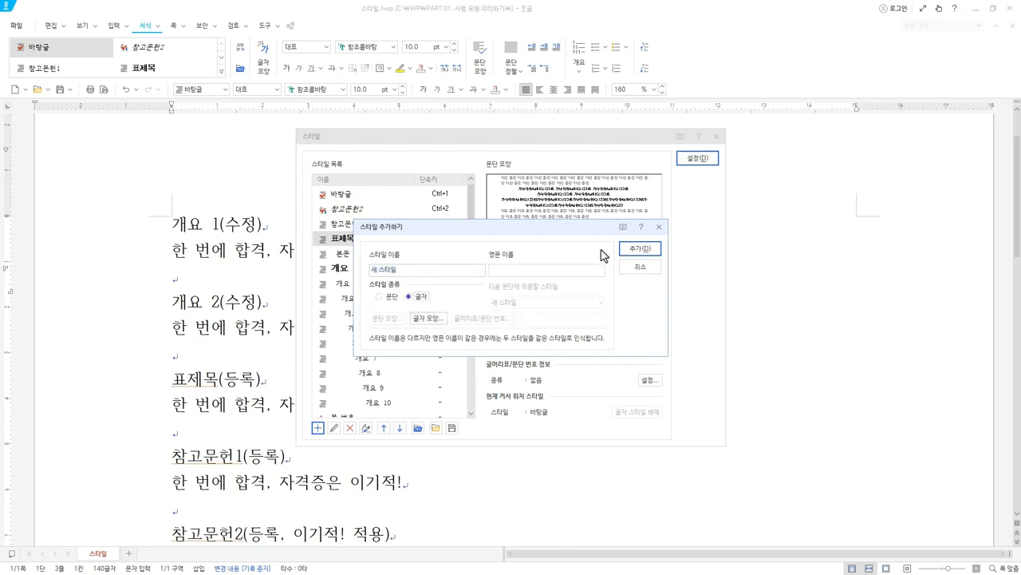
pyautogui.click(659, 226)
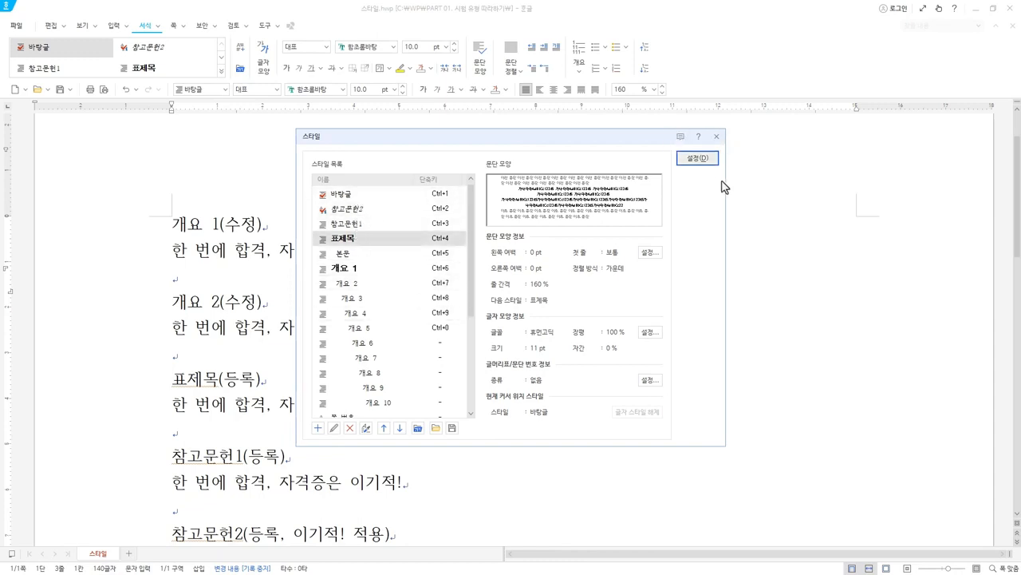
pyautogui.click(718, 141)
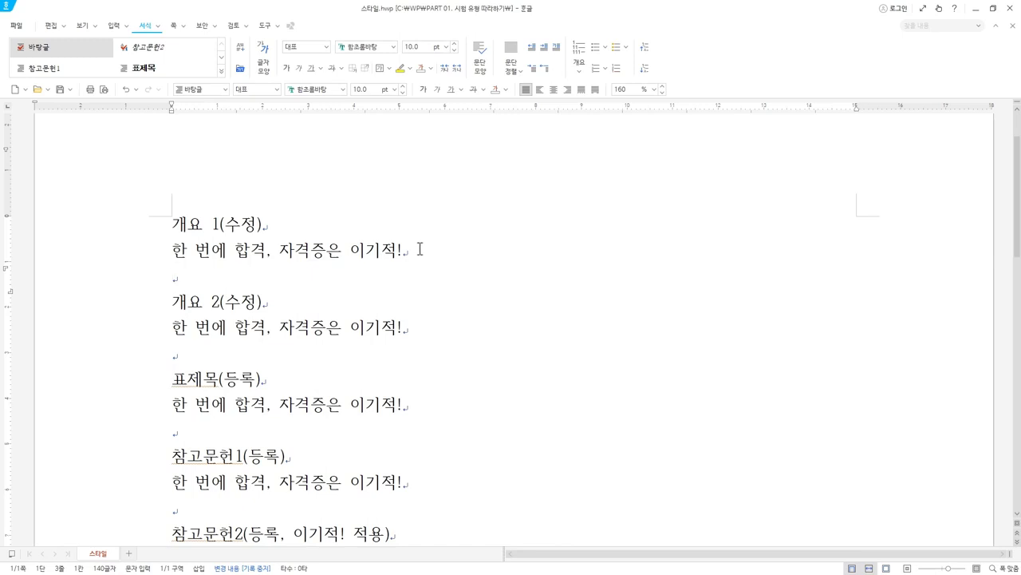
# Step: Apply the 개요 1 style to the sentence under 개요 1(수정)
pyautogui.click(420, 250)
pyautogui.moveTo(420, 250); pyautogui.dragTo(156, 251)
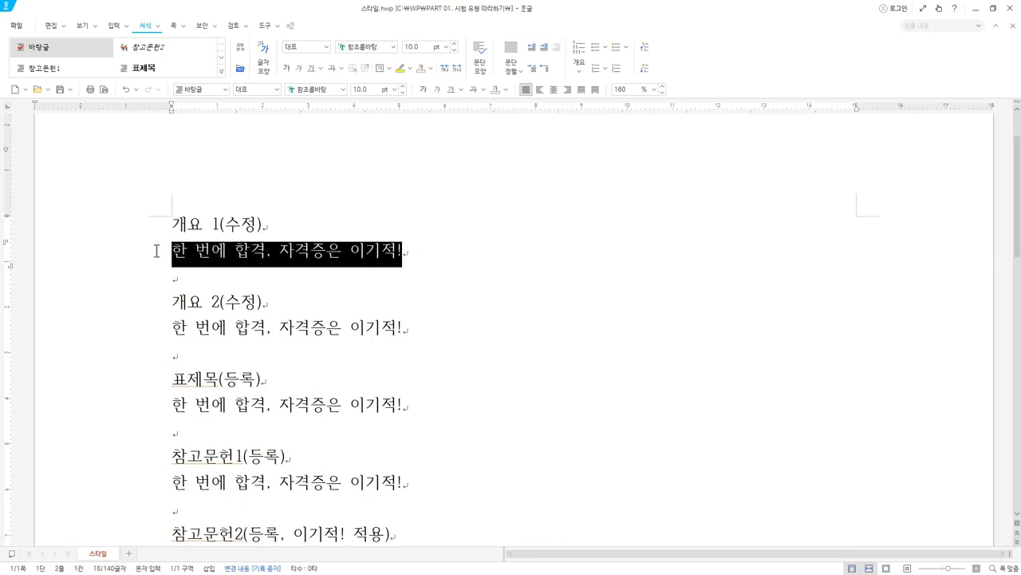
pyautogui.click(225, 89)
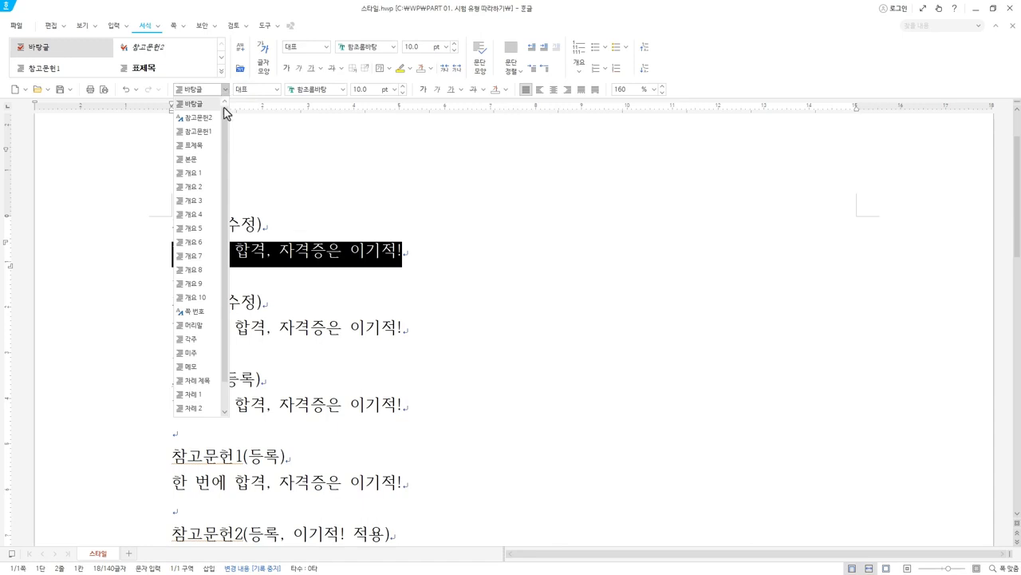
pyautogui.click(198, 173)
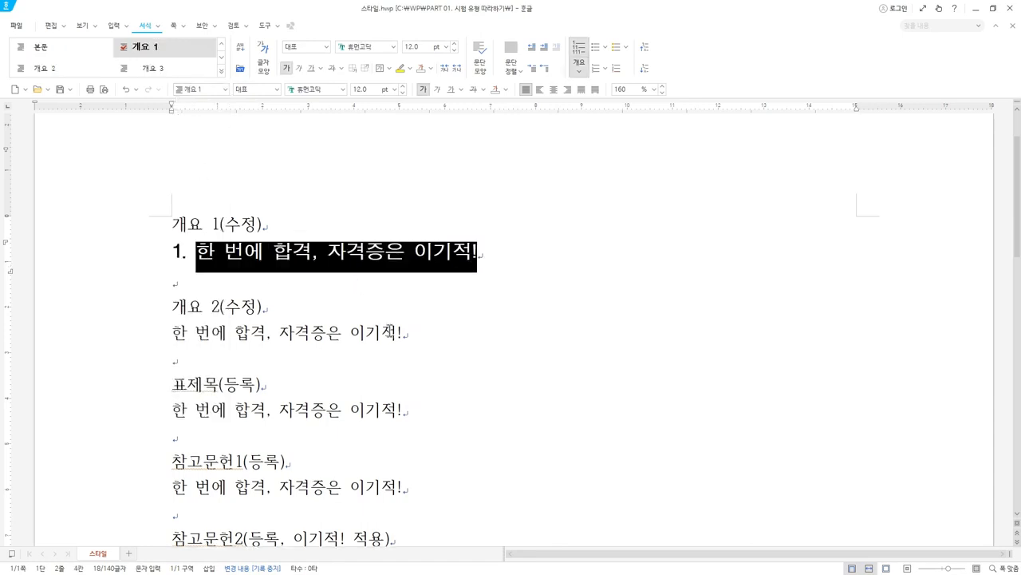
# Step: Apply the 개요 2 style to the sentence under 개요 2(수정)
pyautogui.moveTo(426, 336); pyautogui.dragTo(149, 339)
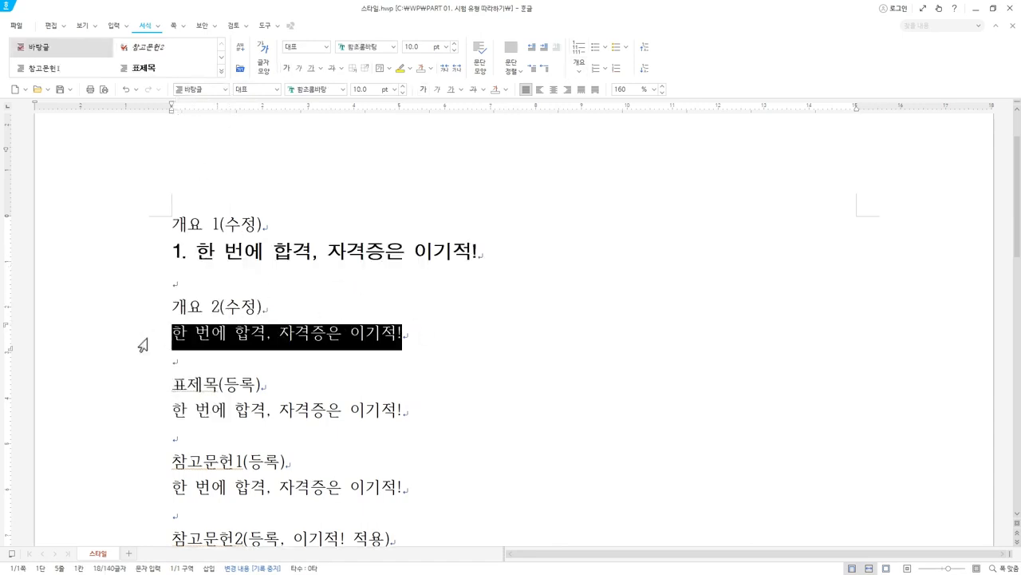
pyautogui.click(225, 89)
pyautogui.click(201, 188)
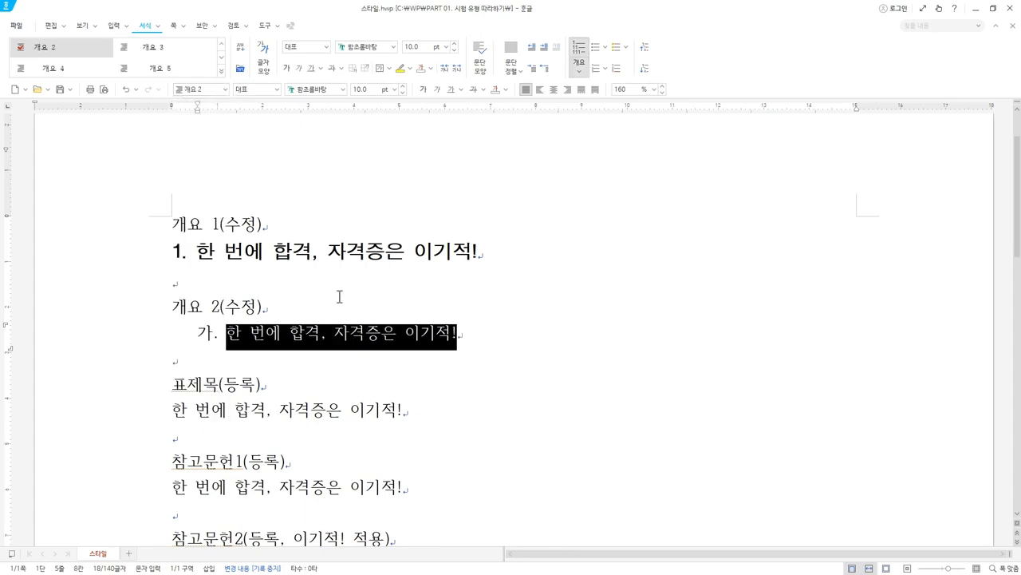
# Step: Apply the 표제목 style to the sentence under 표제목(등록)
pyautogui.scroll(-3, 416, 197)
pyautogui.moveTo(415, 198); pyautogui.dragTo(160, 199)
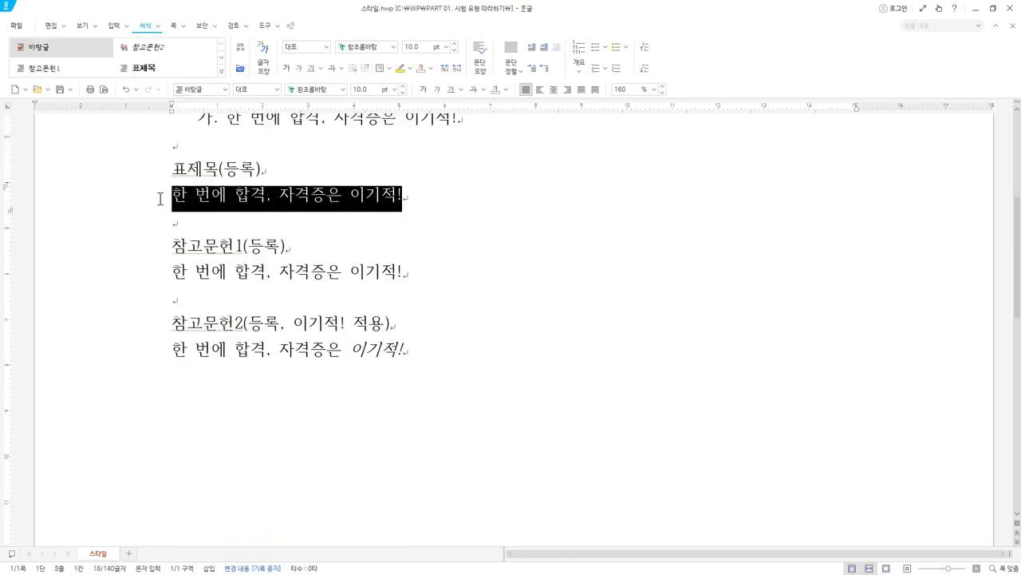
pyautogui.click(225, 89)
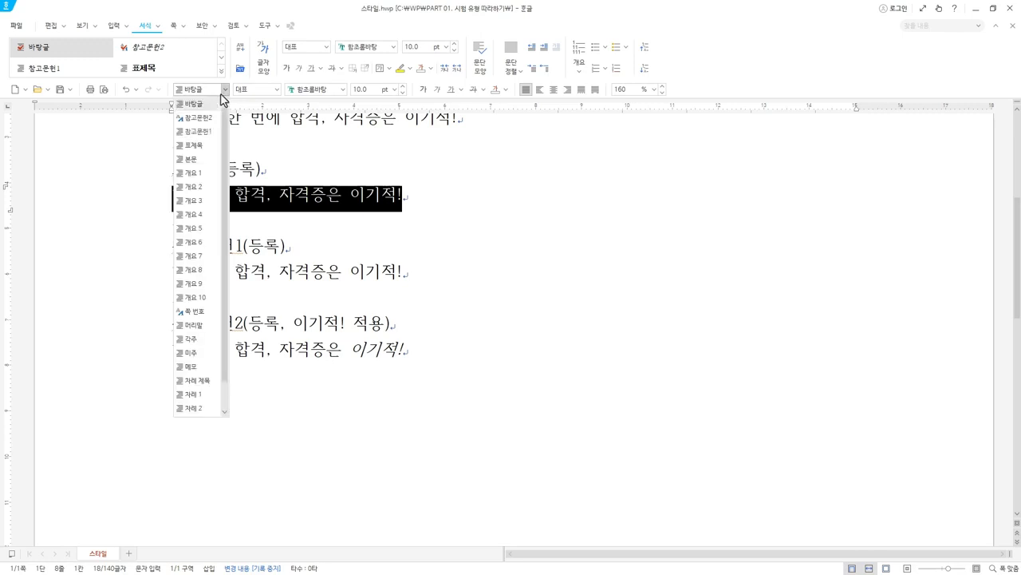
pyautogui.click(212, 148)
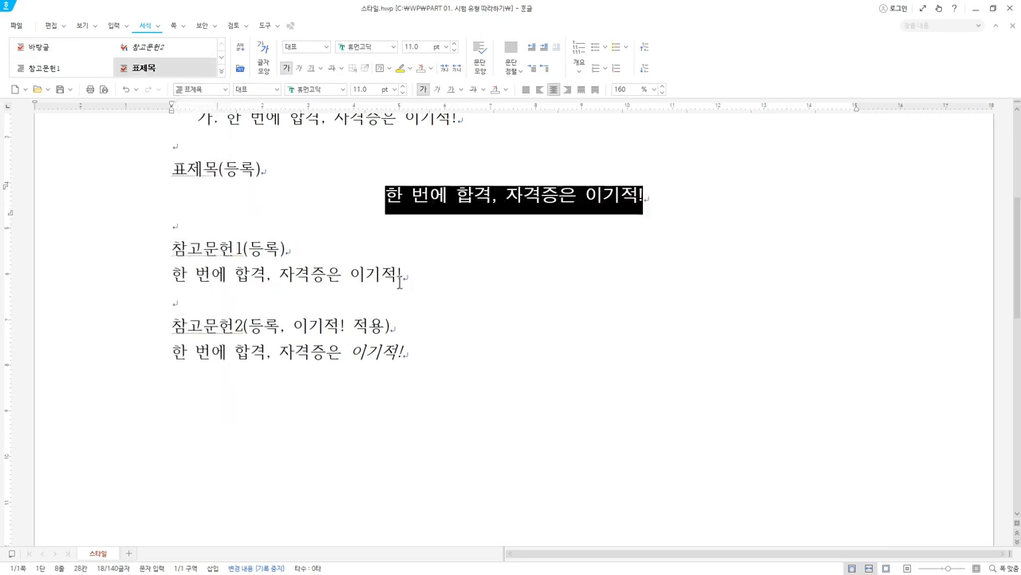
# Step: Apply the 참고문헌1 style to the sentence under 참고문헌1(등록)
pyautogui.moveTo(403, 276); pyautogui.dragTo(157, 276)
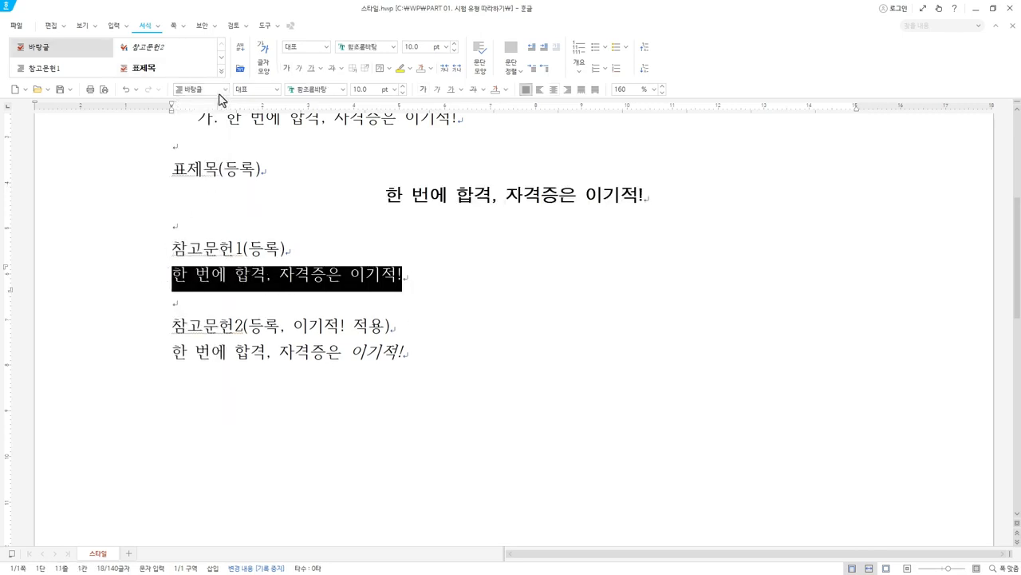
pyautogui.click(224, 90)
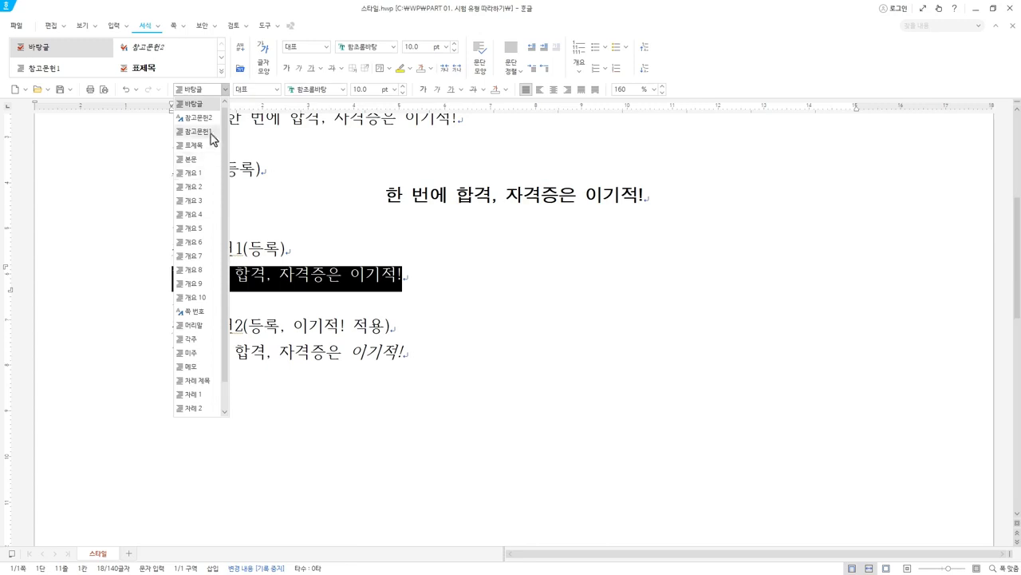
pyautogui.click(212, 132)
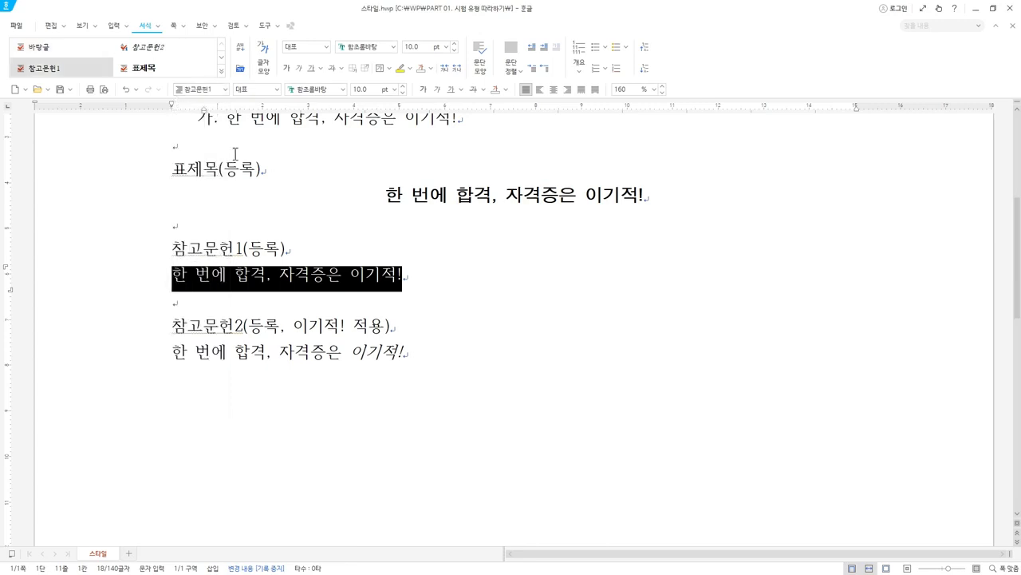
# Step: Reset the italic word 이기적! in the sentence under 참고문헌2 to the 바탕글 style
pyautogui.click(431, 352)
pyautogui.moveTo(401, 351); pyautogui.dragTo(355, 351)
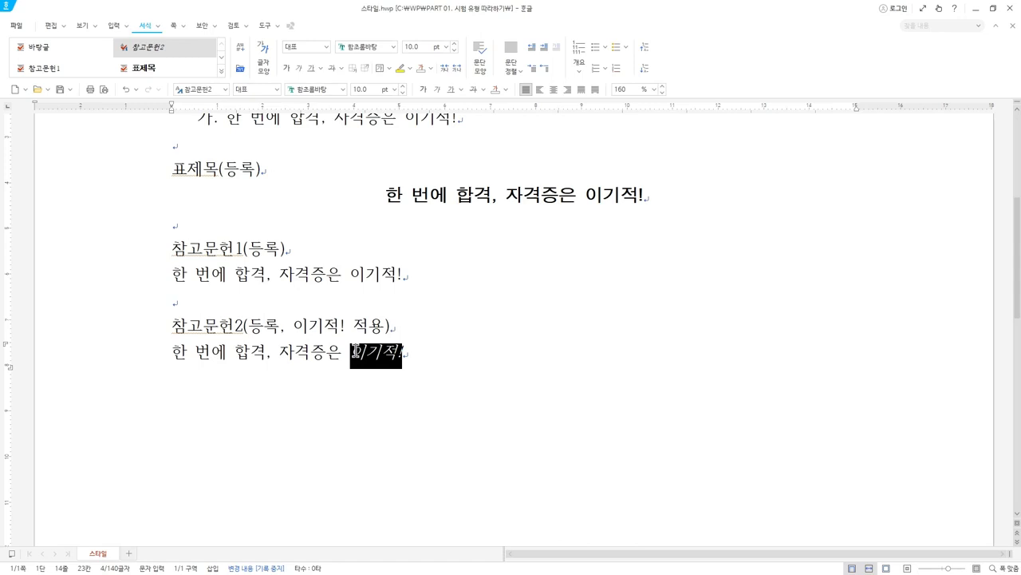
pyautogui.click(225, 89)
pyautogui.click(213, 101)
pyautogui.click(225, 89)
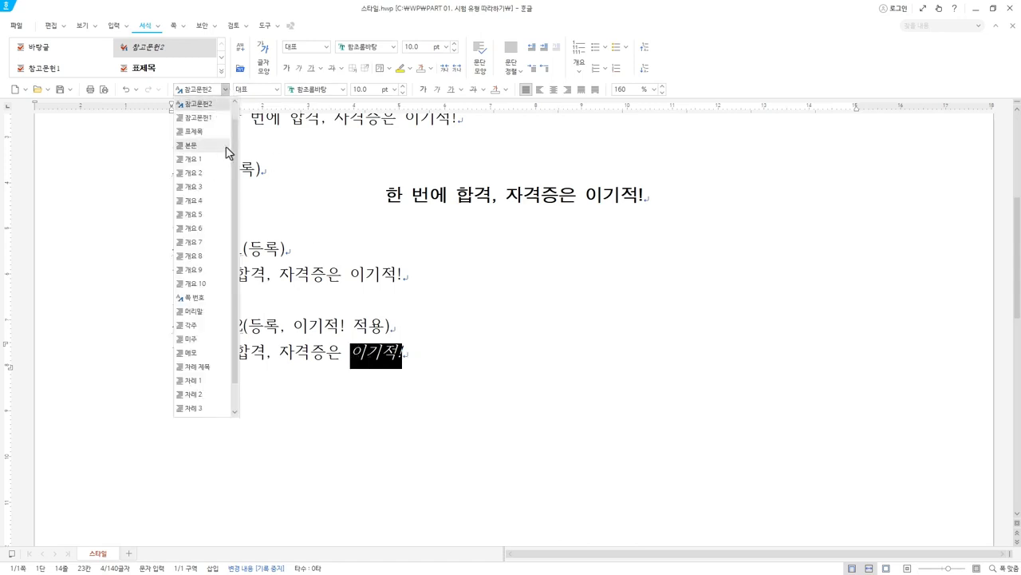
pyautogui.moveTo(235, 123); pyautogui.dragTo(235, 112)
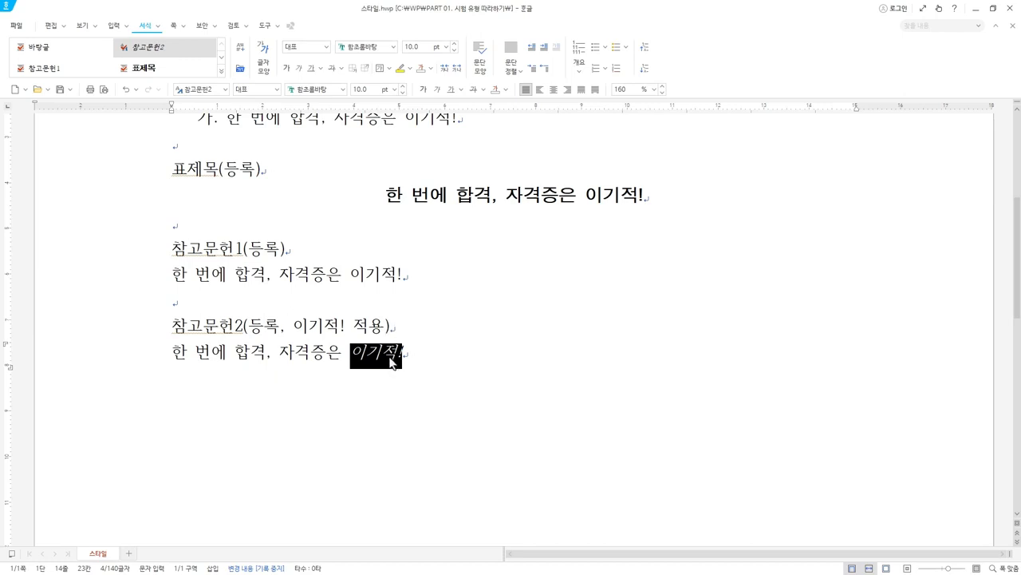
pyautogui.hotkey('ctrl', 'z')
# Step: Try applying the 참고문헌2 style to only the word 이기적! in the last sentence
pyautogui.moveTo(351, 351); pyautogui.dragTo(406, 351)
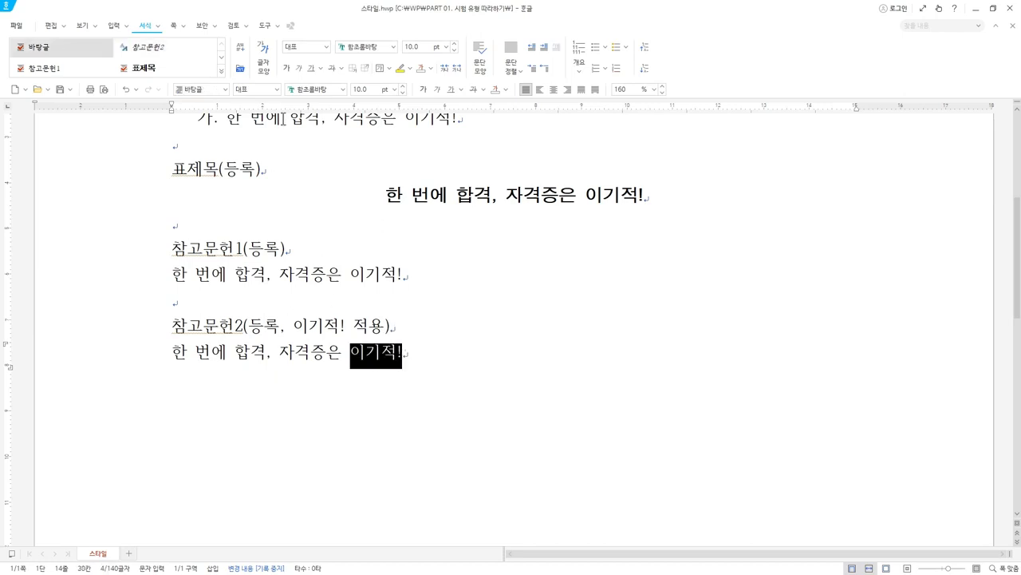
pyautogui.click(225, 89)
pyautogui.click(209, 119)
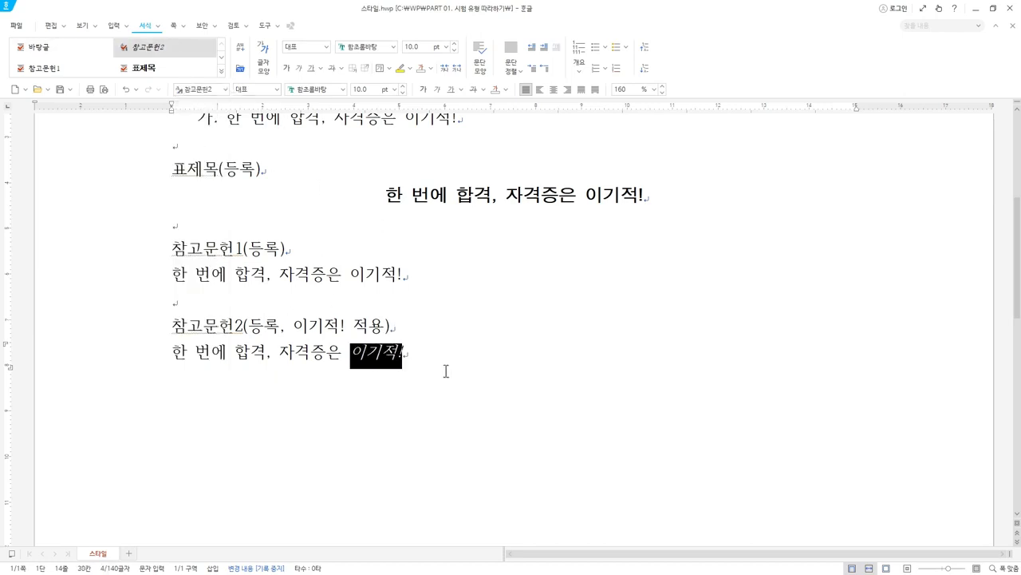
pyautogui.click(415, 354)
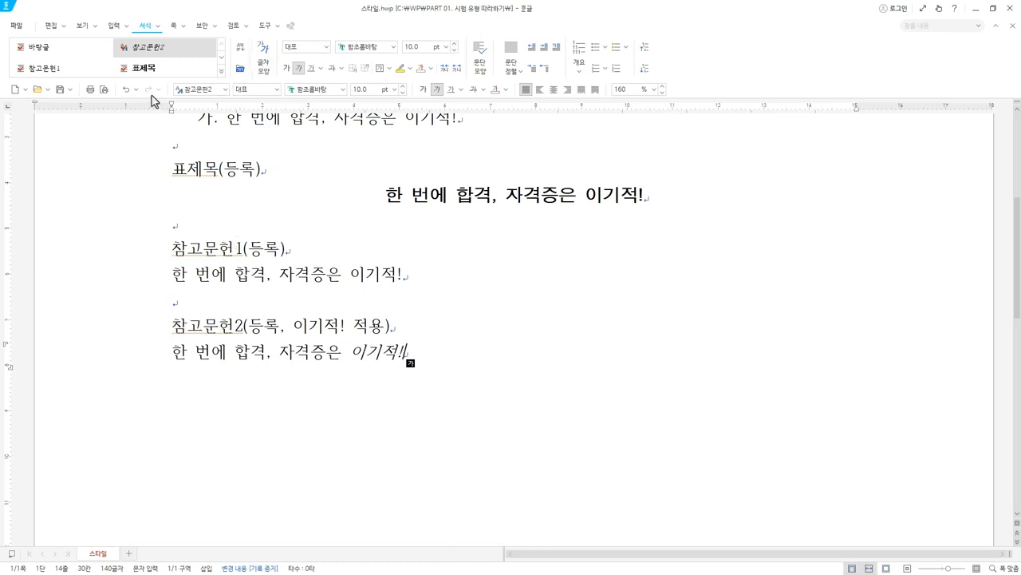
pyautogui.click(125, 89)
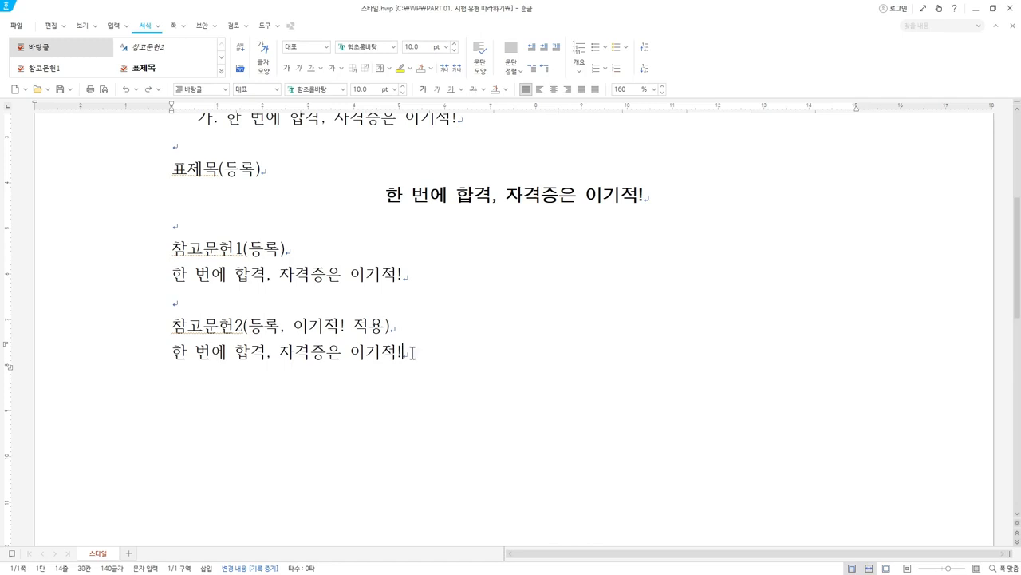
# Step: Apply the 참고문헌1 style to the whole sentence under 참고문헌2(등록, 이기적! 적용)
pyautogui.moveTo(167, 353); pyautogui.dragTo(420, 353)
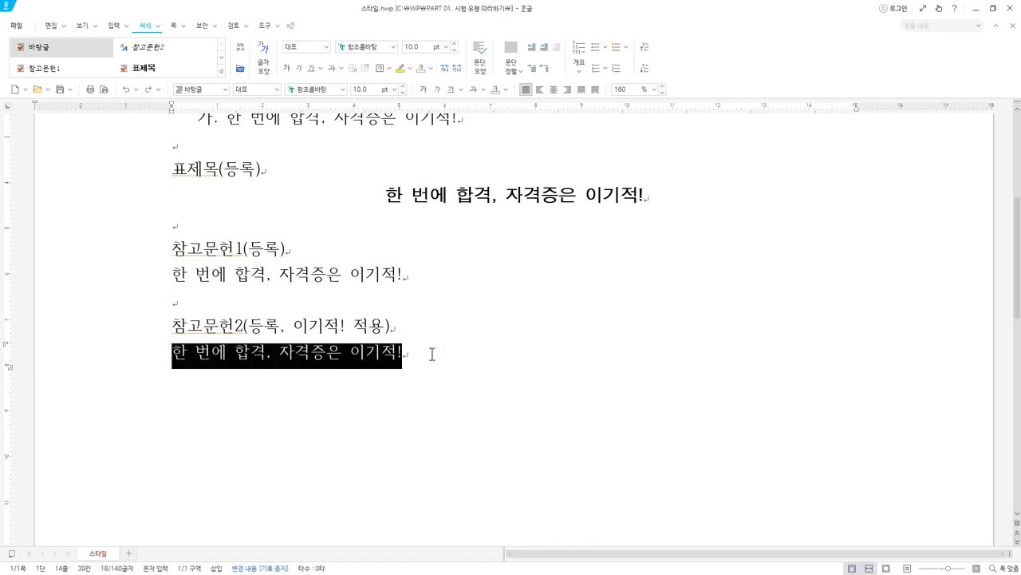
pyautogui.click(225, 89)
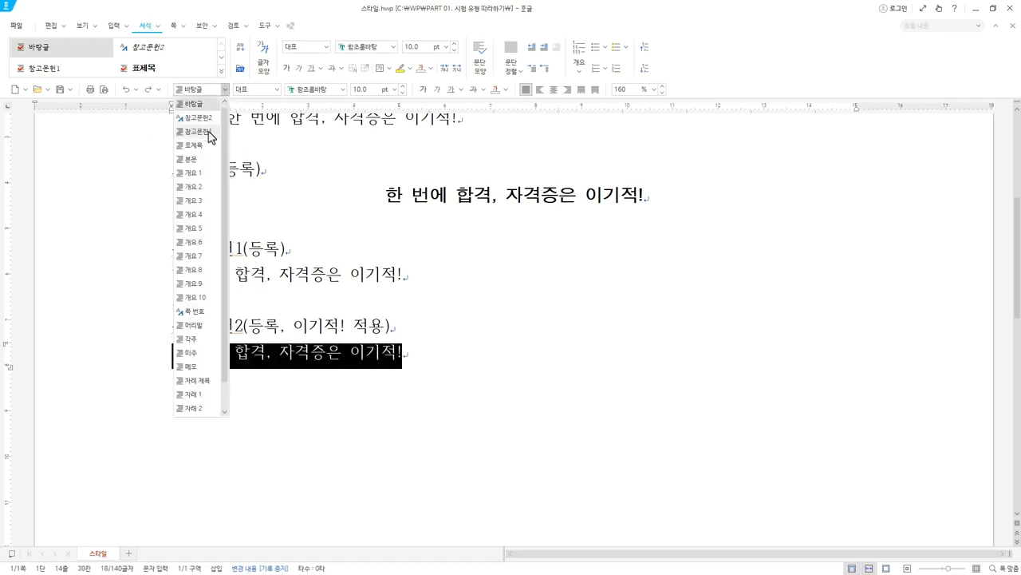
pyautogui.click(210, 138)
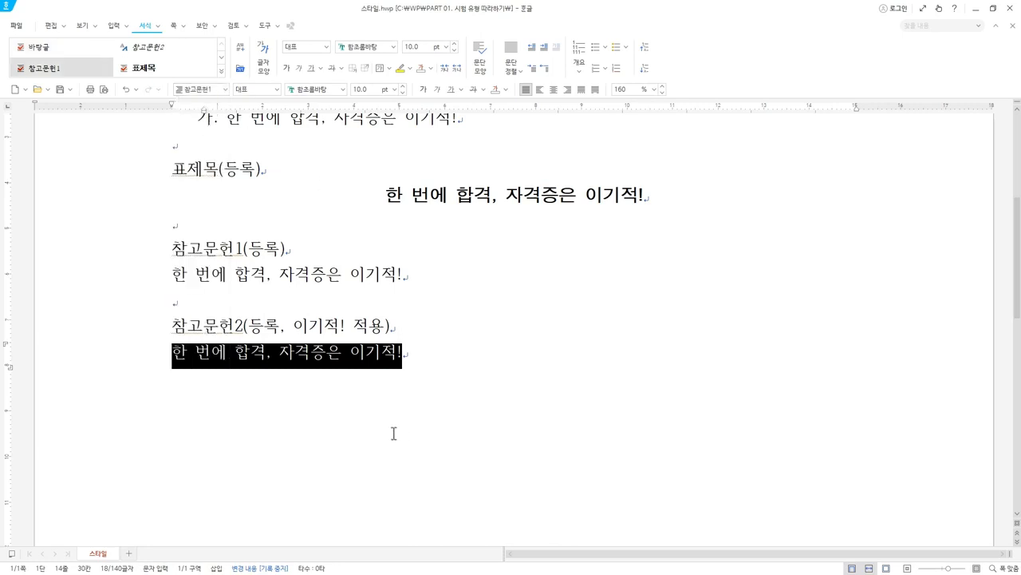
# Step: Apply the 참고문헌2 style to only the word 이기적! in the sentence under 참고문헌2(등록, 이기적! 적용)
pyautogui.click(355, 353)
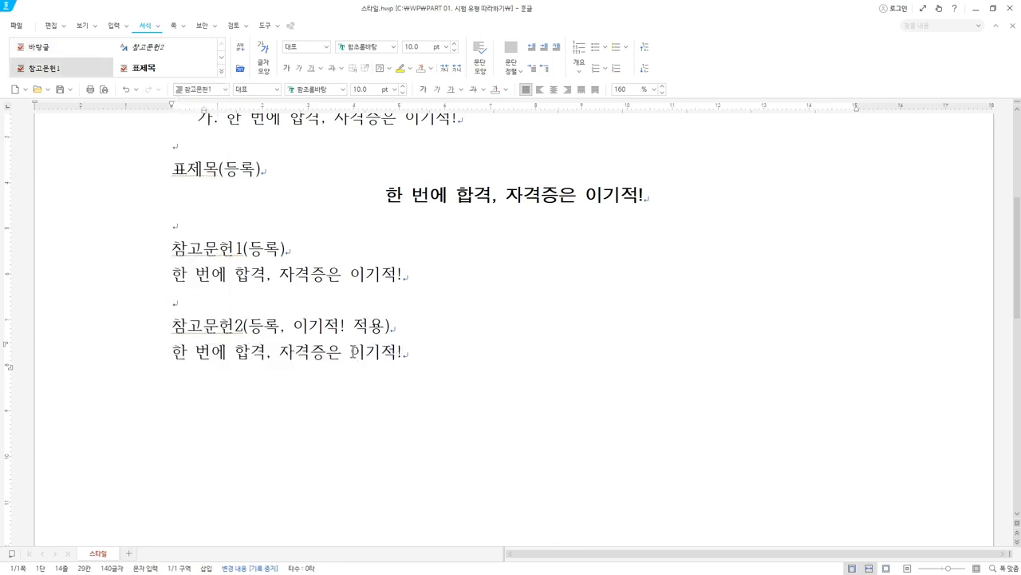
pyautogui.moveTo(351, 352); pyautogui.dragTo(422, 351)
pyautogui.click(225, 89)
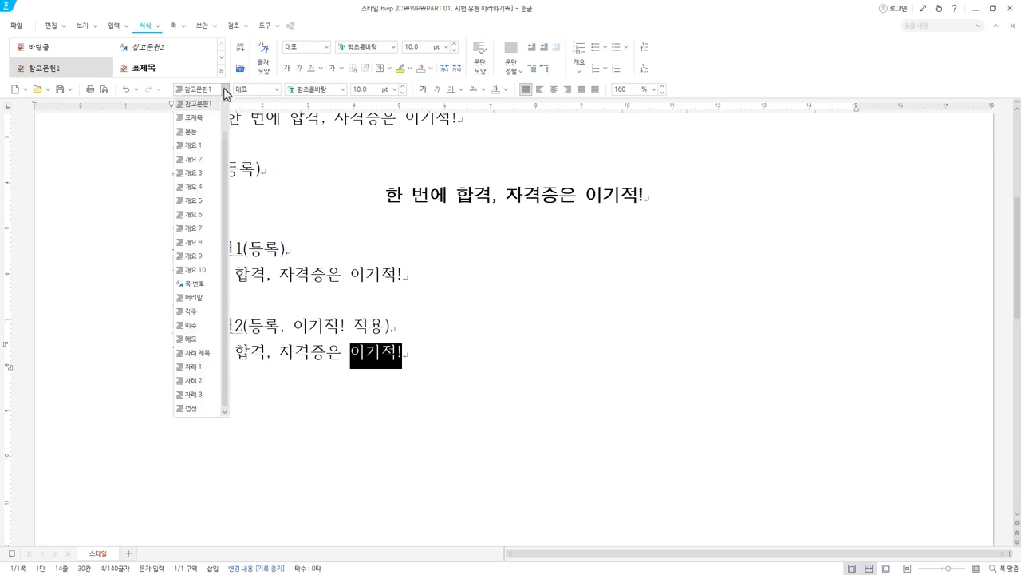
pyautogui.click(225, 103)
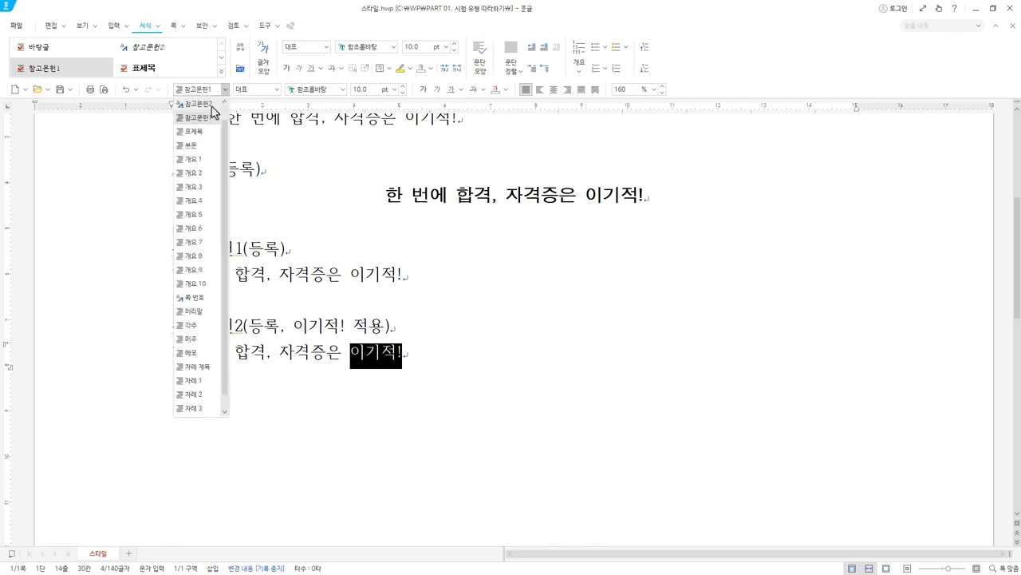
pyautogui.click(211, 105)
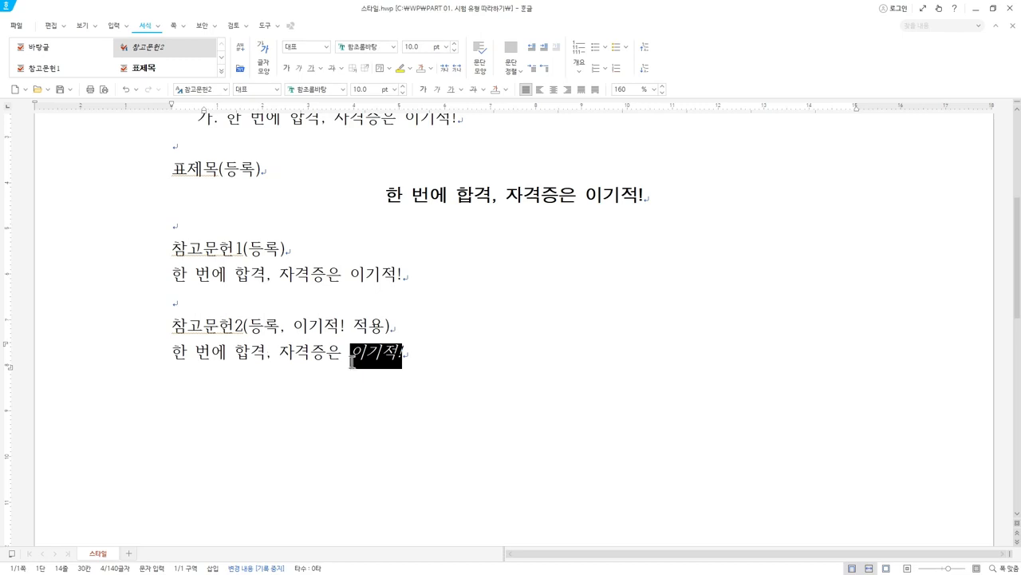
pyautogui.click(285, 352)
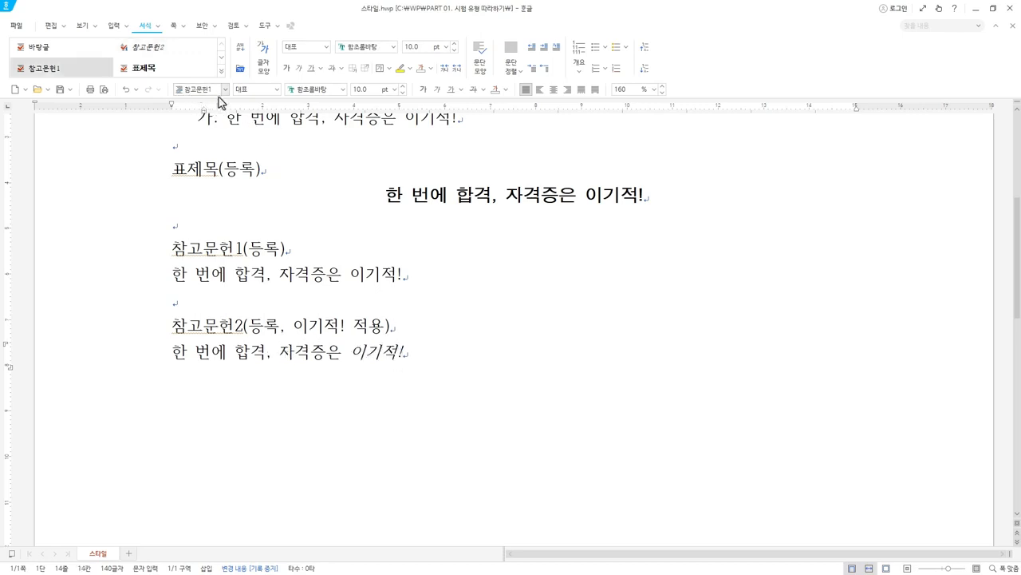
pyautogui.click(380, 354)
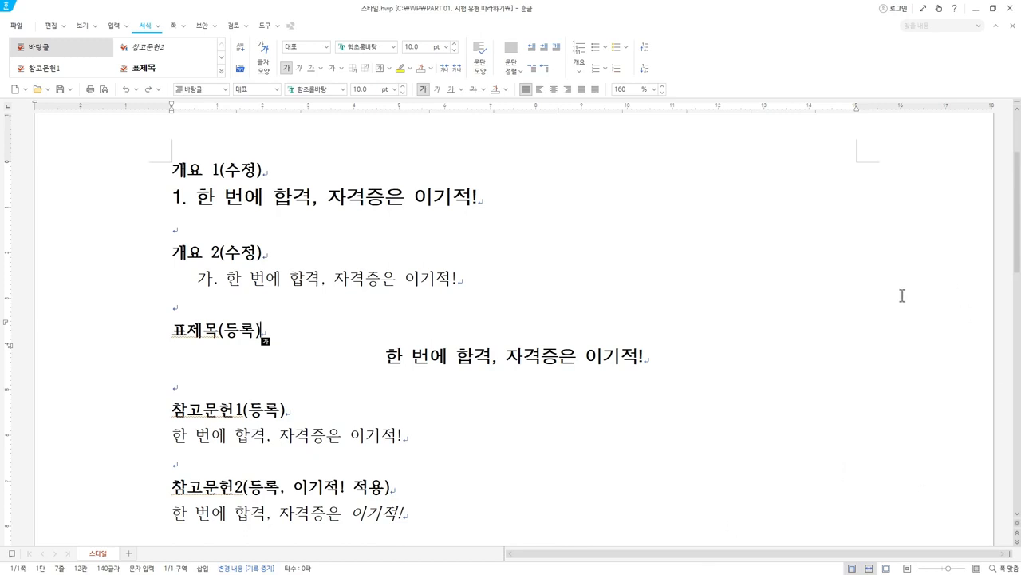
pyautogui.click(225, 89)
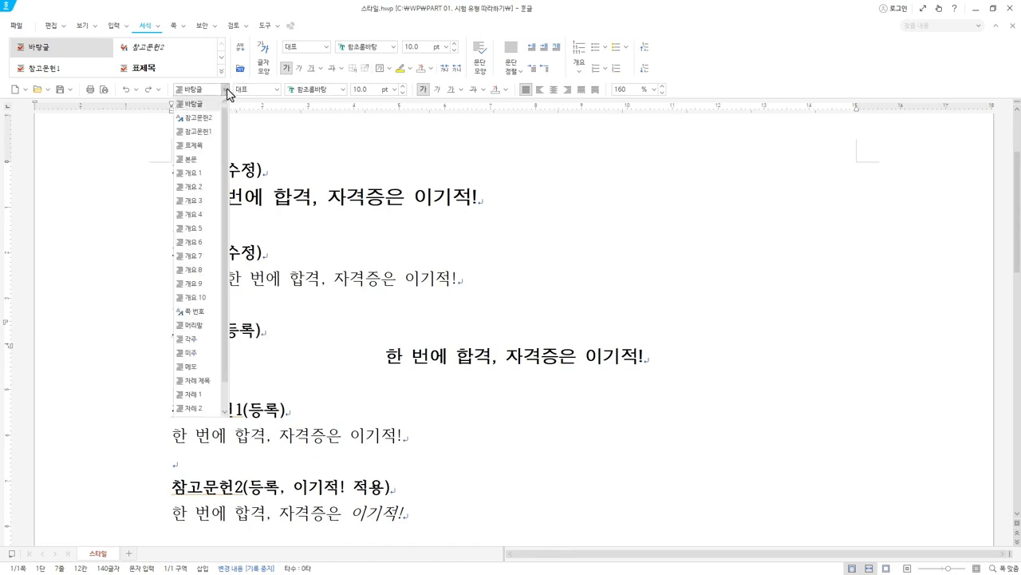
pyautogui.click(369, 271)
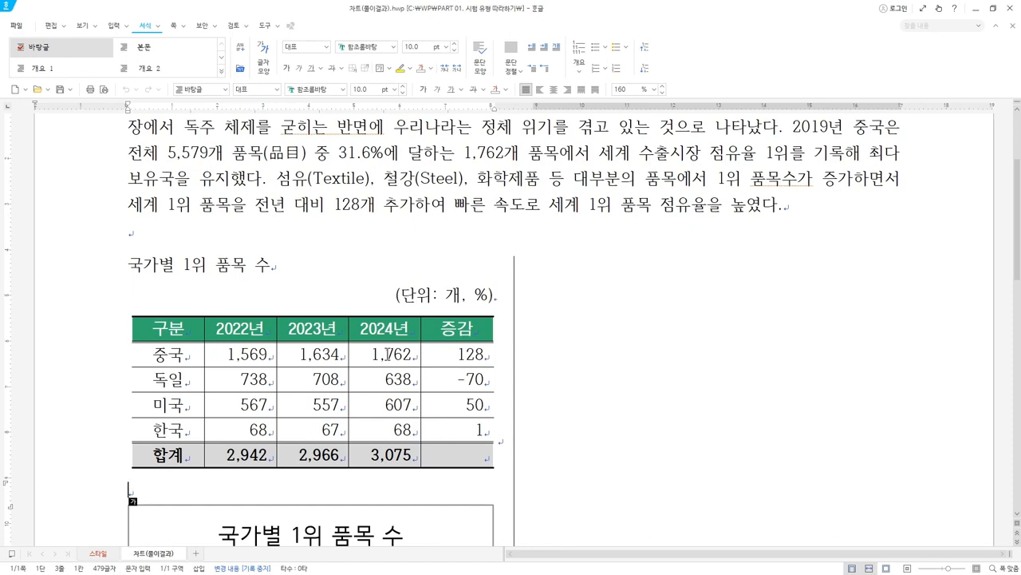
# Step: Remove the existing caption (단위: 개, %) from the 국가별 1위 품목 수 table
pyautogui.click(391, 300)
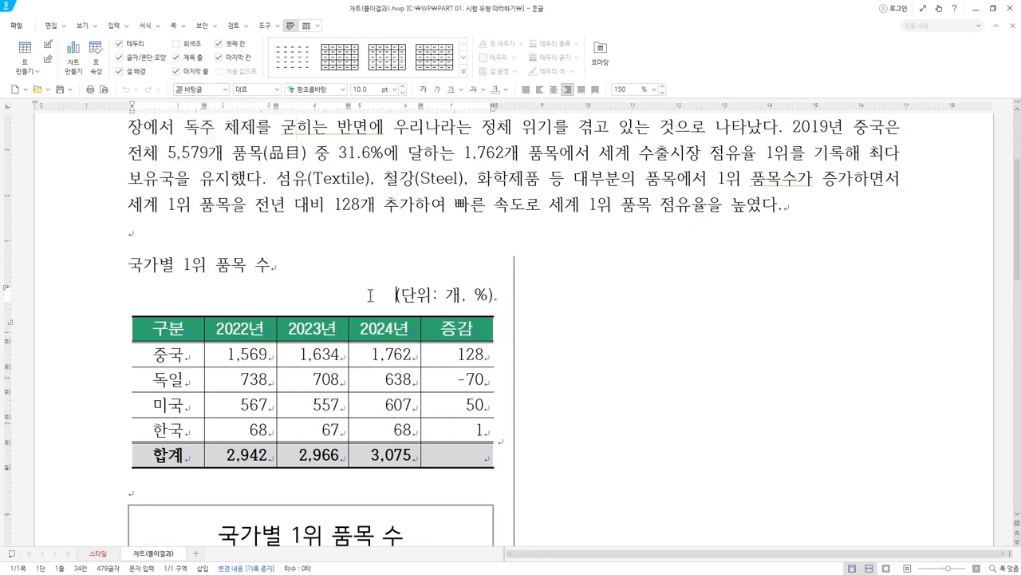
pyautogui.keyDown('shift'); pyautogui.click(504, 289); pyautogui.keyUp('shift')
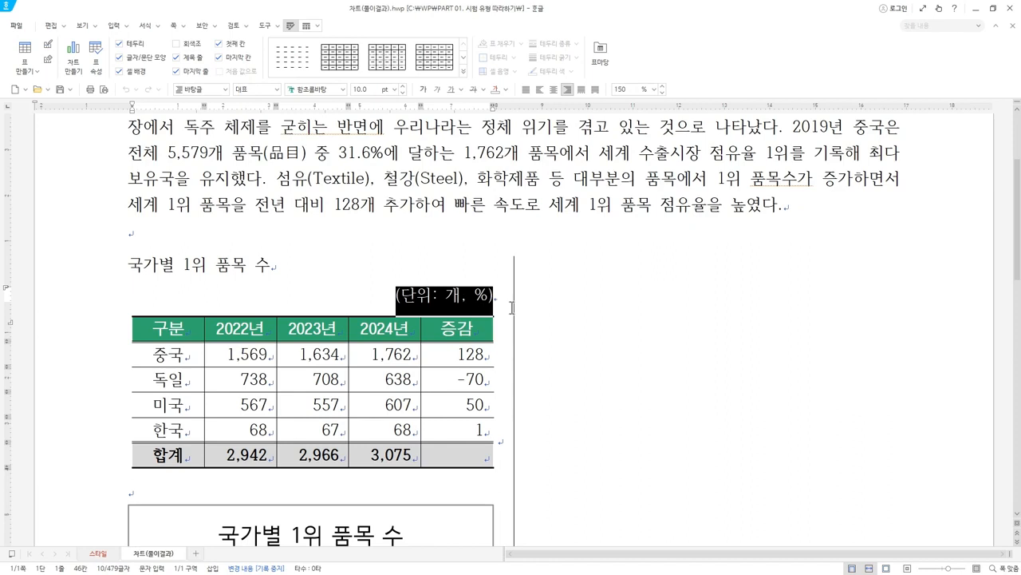
pyautogui.rightClick(441, 300)
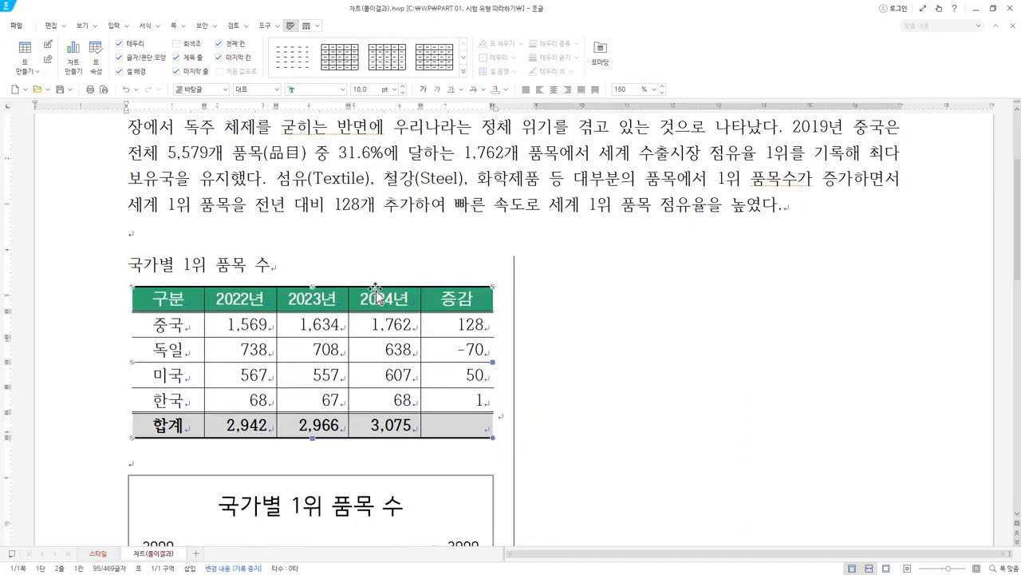
# Step: Insert a new caption on the 국가별 1위 품목 수 table and check its assigned style
pyautogui.rightClick(377, 295)
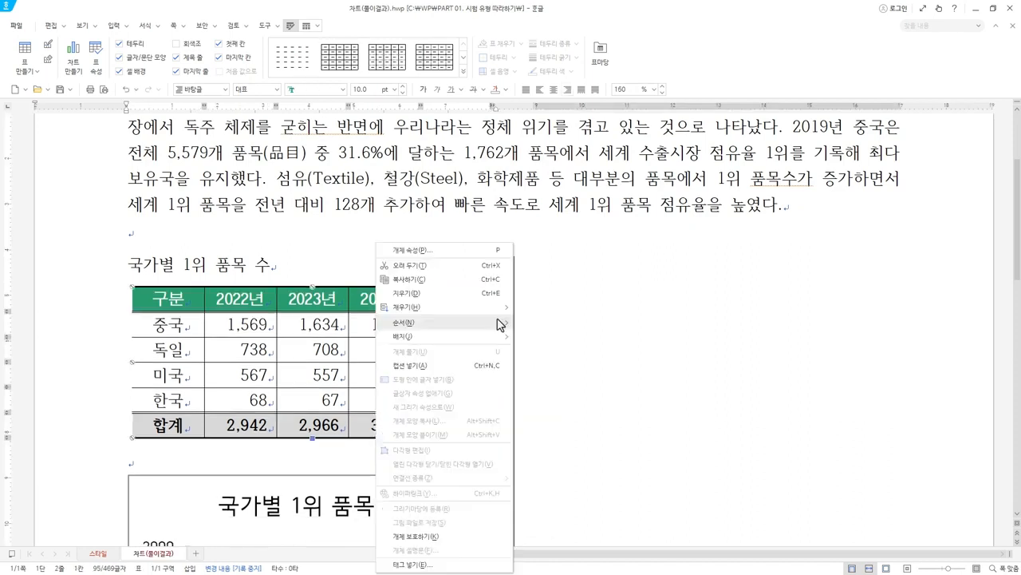
pyautogui.click(489, 365)
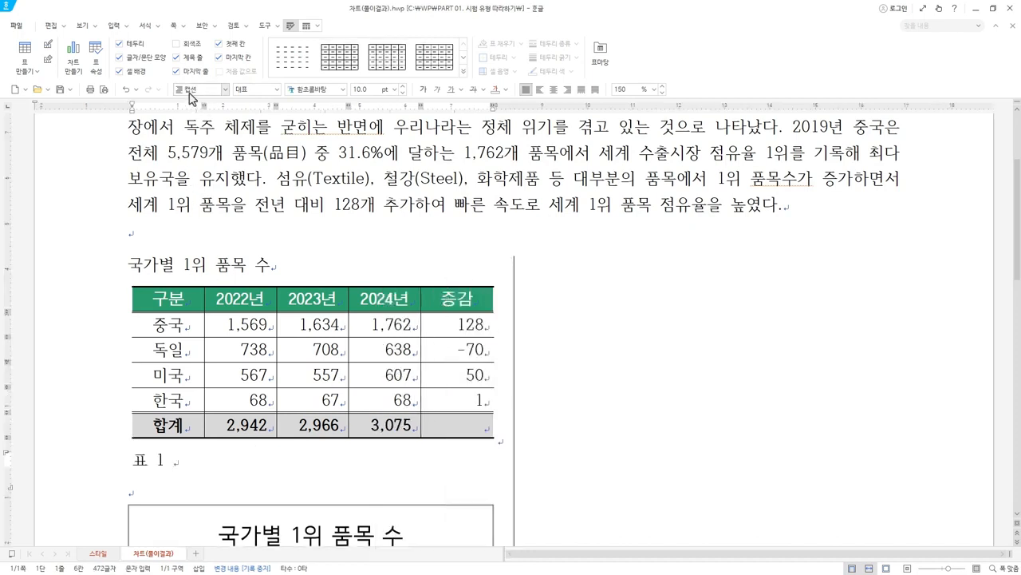
pyautogui.click(226, 89)
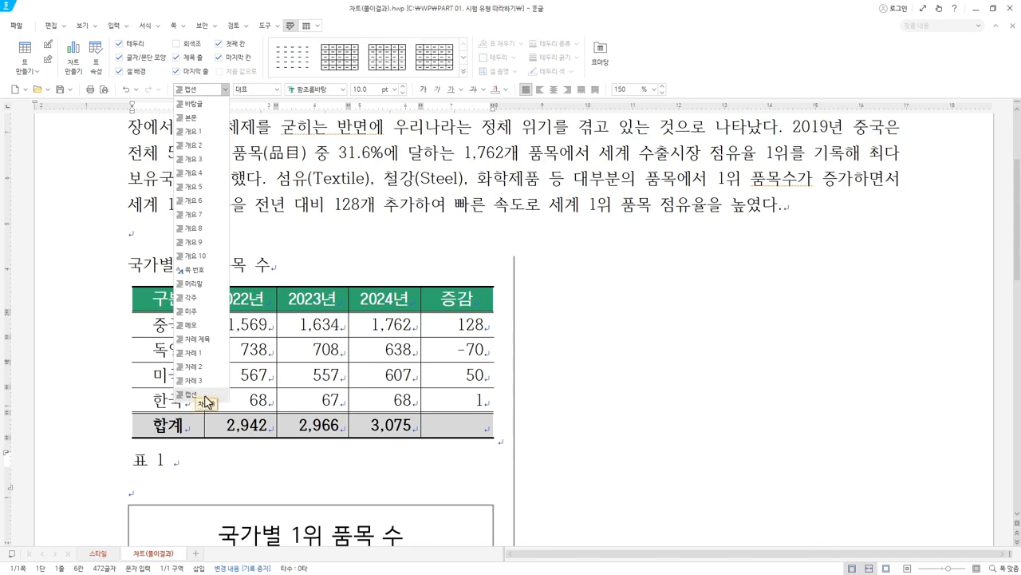
pyautogui.click(203, 459)
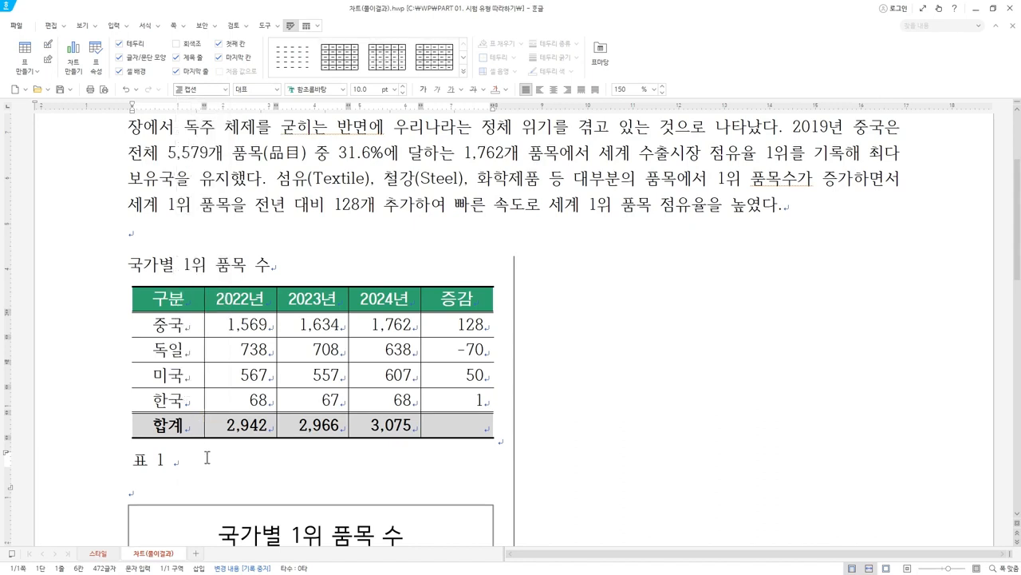
# Step: Replace the caption text 표 1 with (단위 : 개, 원) and align it to the right
pyautogui.moveTo(204, 459); pyautogui.dragTo(131, 460)
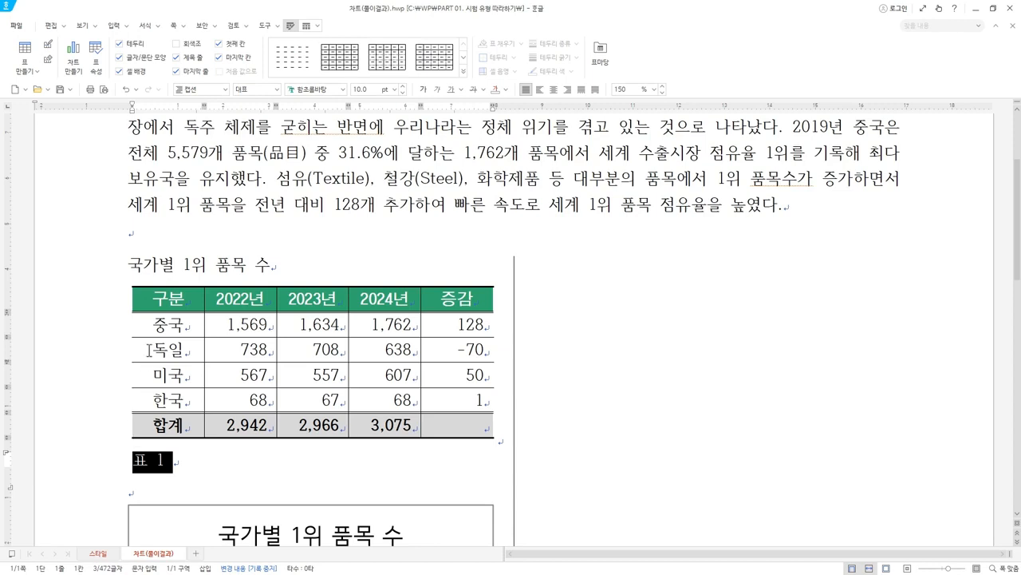
pyautogui.write('(단위 : 개, 원)')
pyautogui.moveTo(241, 463); pyautogui.dragTo(85, 464)
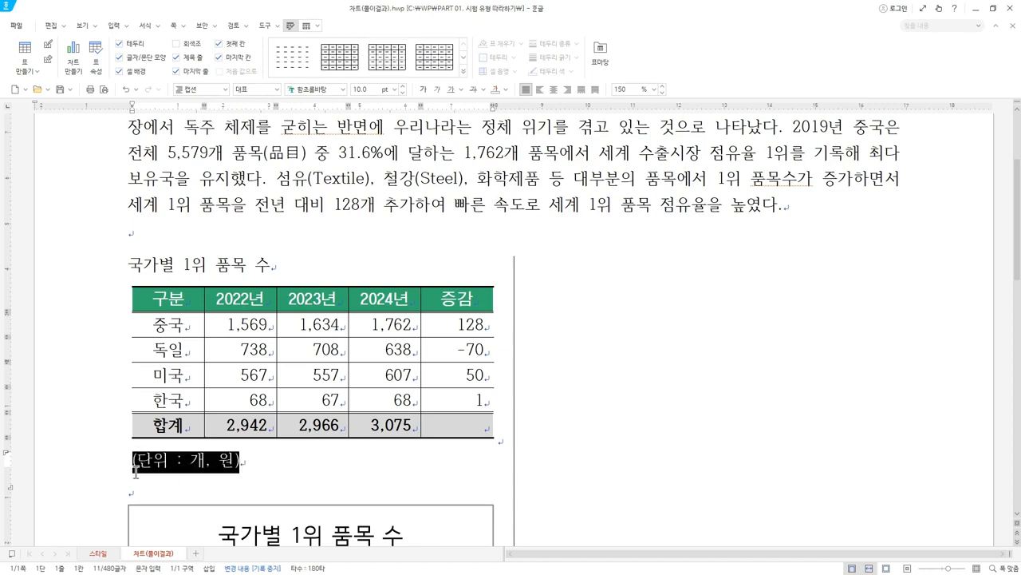
pyautogui.click(570, 92)
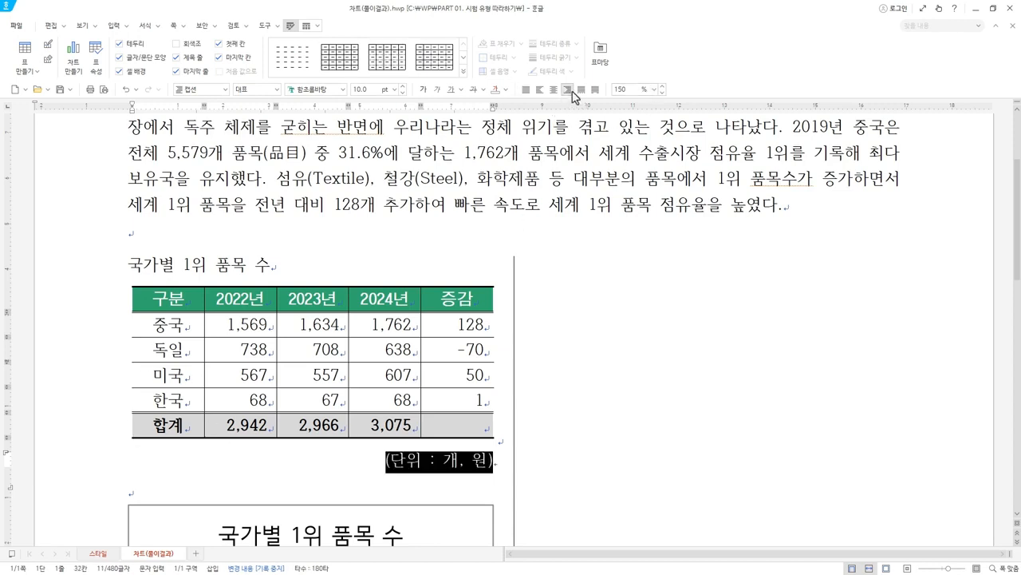
# Step: Try a 9 pt font size on the caption text and return it to 10 pt
pyautogui.click(404, 93)
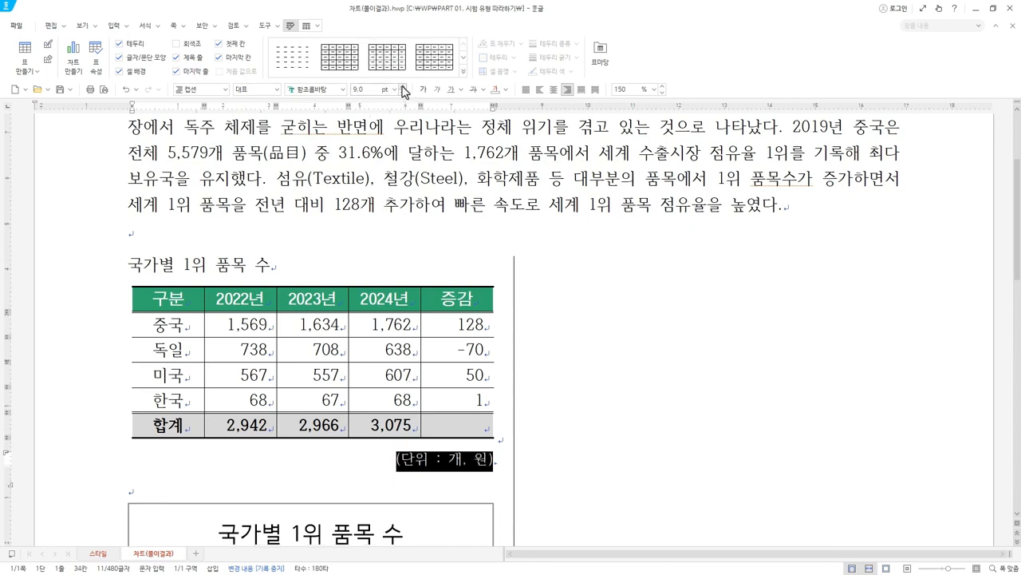
pyautogui.click(403, 86)
pyautogui.click(435, 460)
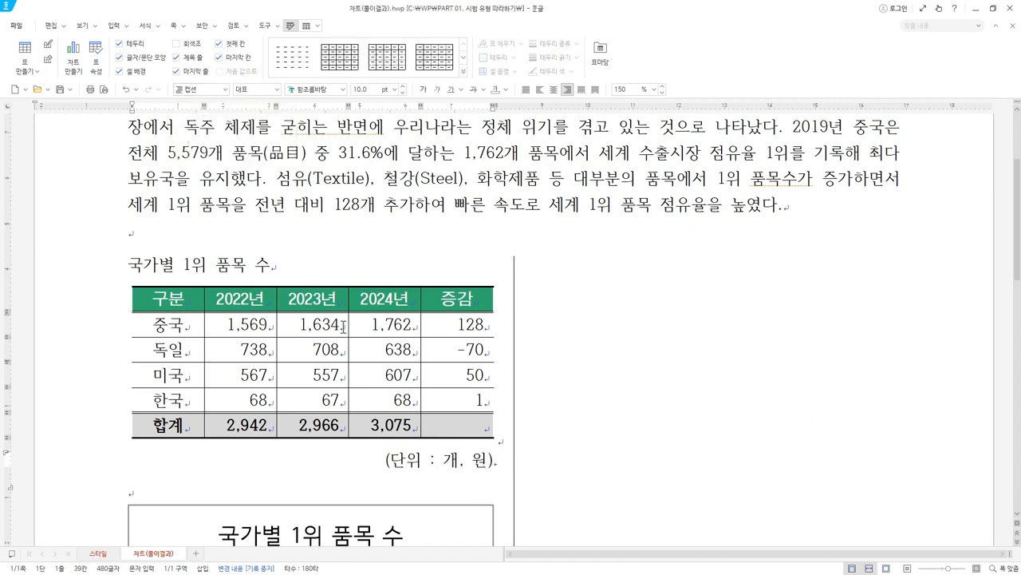
# Step: Select the table caption text and examine its entry in the style list
pyautogui.moveTo(385, 460); pyautogui.dragTo(493, 461)
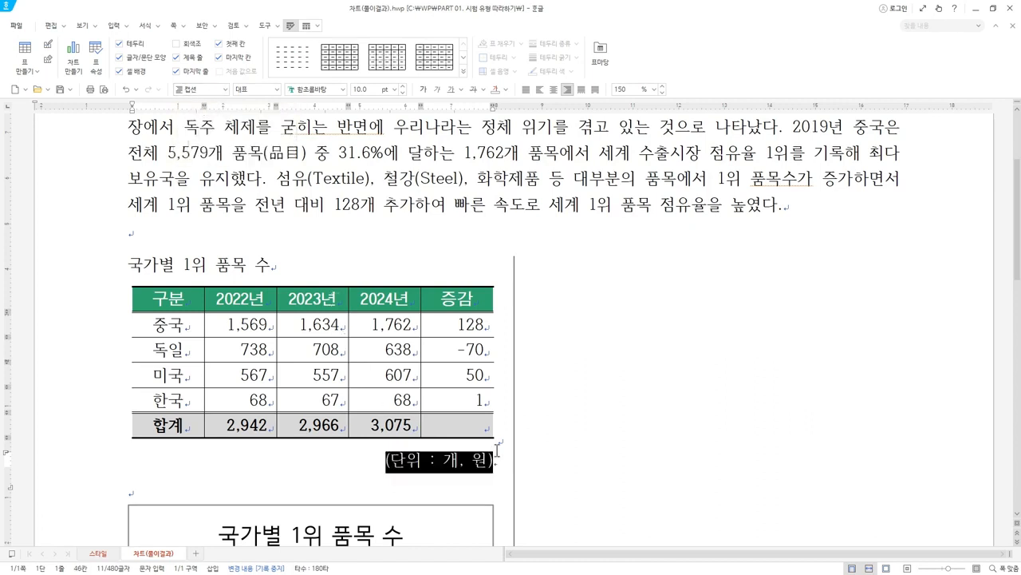
pyautogui.click(225, 89)
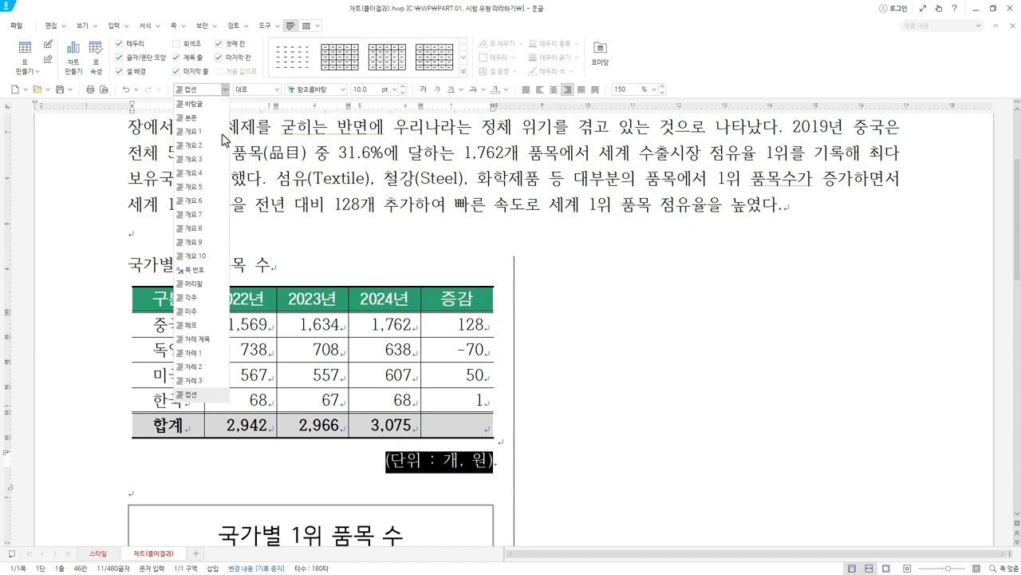
pyautogui.click(226, 89)
pyautogui.click(226, 90)
# Step: Create a 머리말 for 양쪽 containing the text ㄹㅇㄴㄹㄴㅇㄹ and leave header editing
pyautogui.scroll(3, 245, 213)
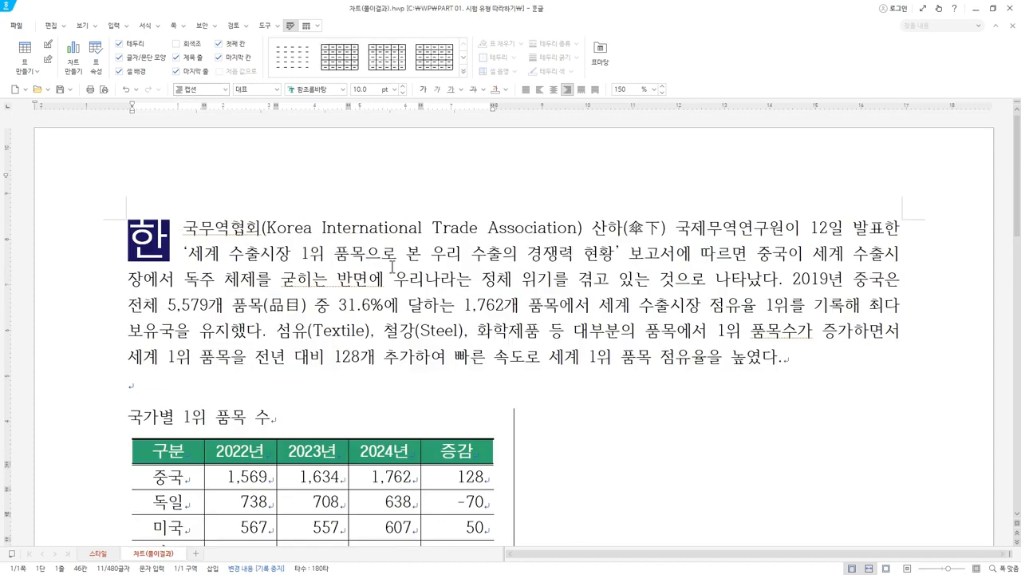
pyautogui.click(246, 380)
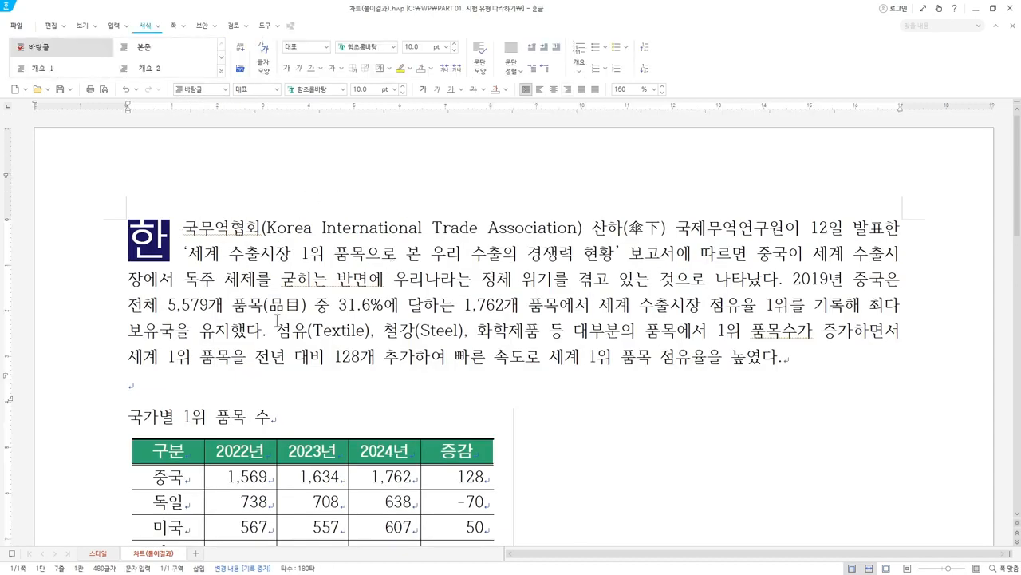
pyautogui.hotkey('ctrl', 'n')
pyautogui.press('h')
pyautogui.click(670, 194)
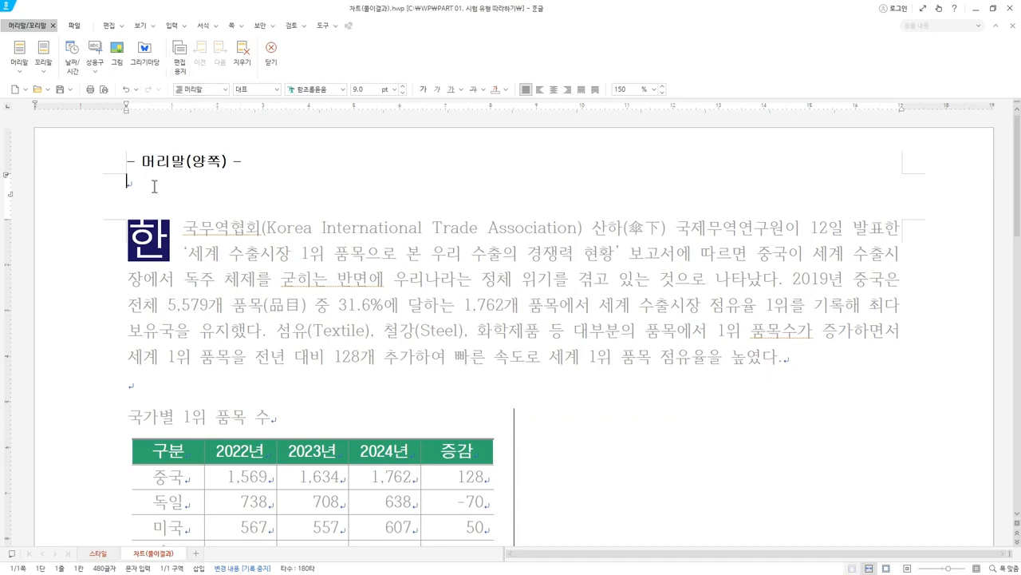
pyautogui.write('ㄹㅇㄴㄹㄴㅇㄹ')
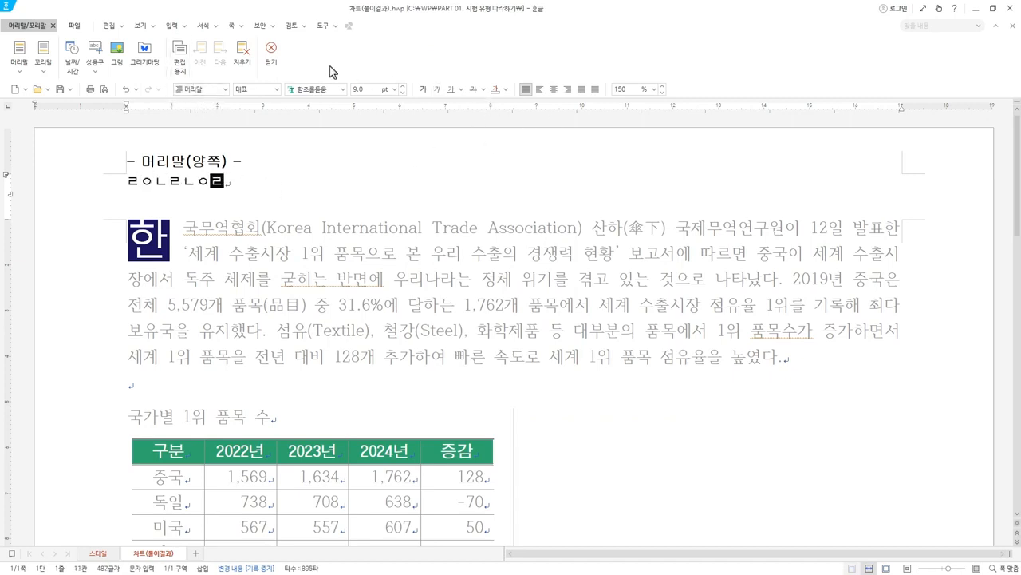
pyautogui.click(271, 48)
# Step: Create a 꼬리말 for 양쪽 with the (모양 없음) layout
pyautogui.click(182, 384)
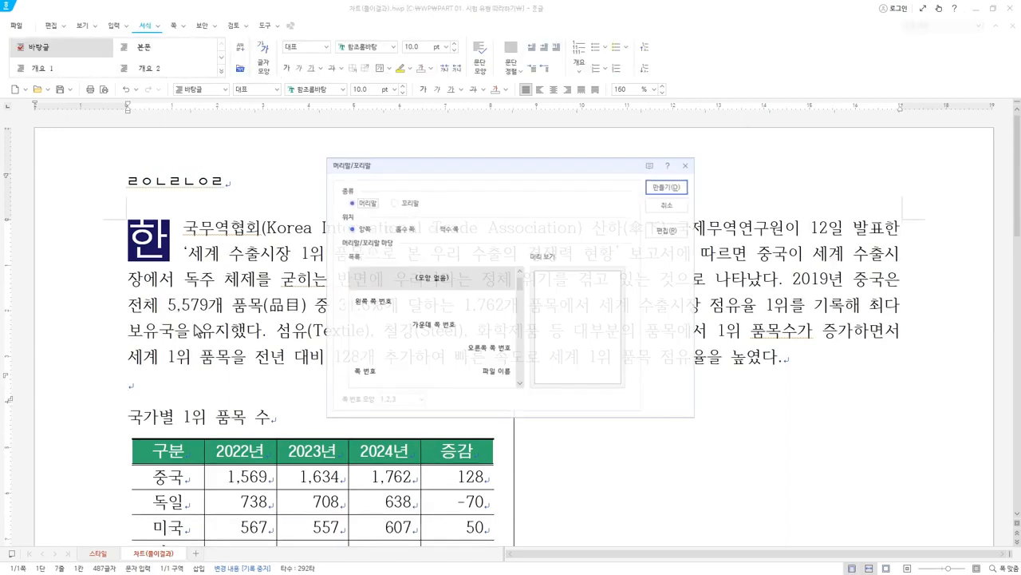
pyautogui.hotkey('ctrl', 'n')
pyautogui.press('h')
pyautogui.click(407, 203)
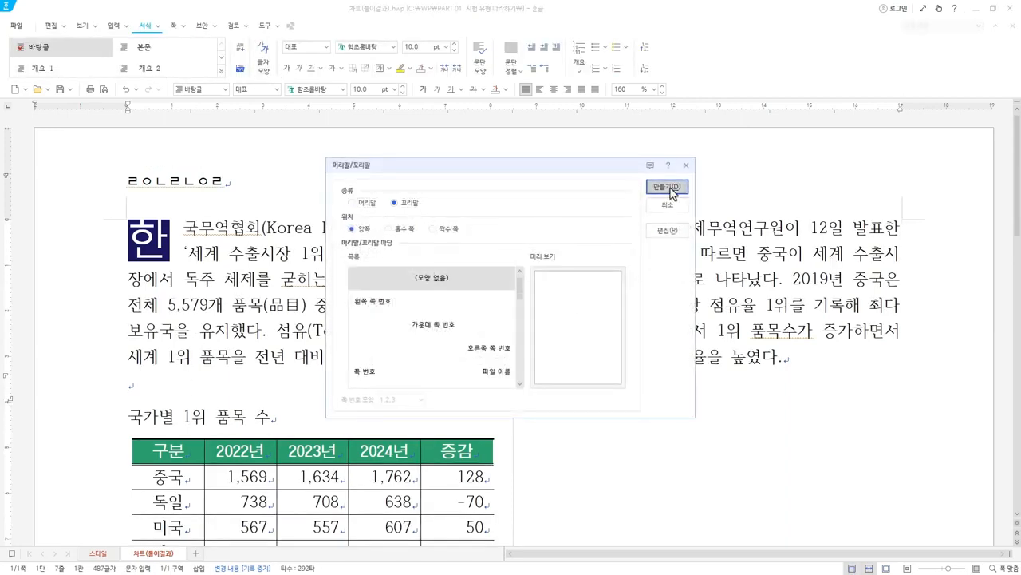
pyautogui.click(664, 188)
# Step: Check which style the footer uses in the style list and leave footer editing
pyautogui.click(225, 89)
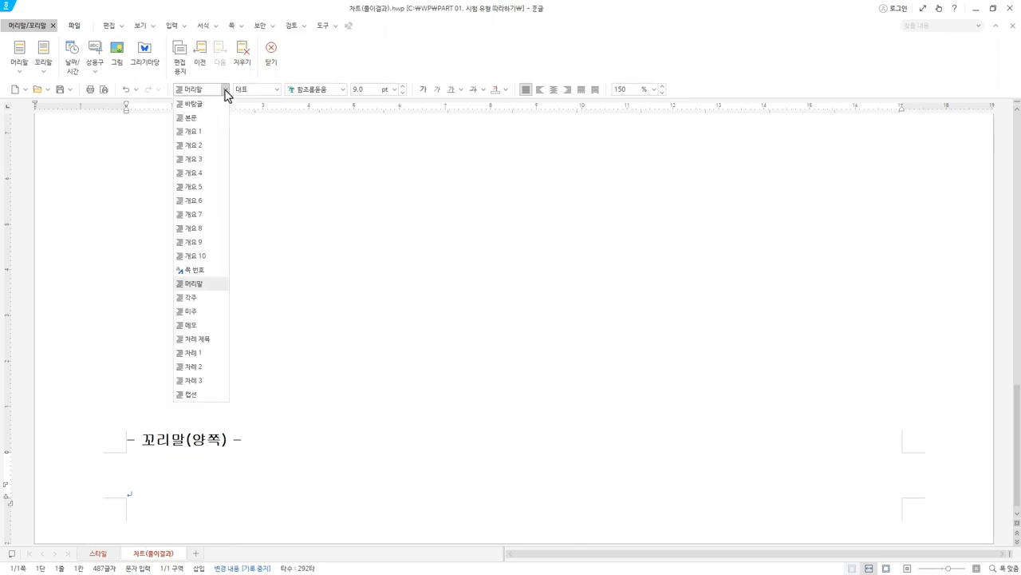
pyautogui.click(352, 69)
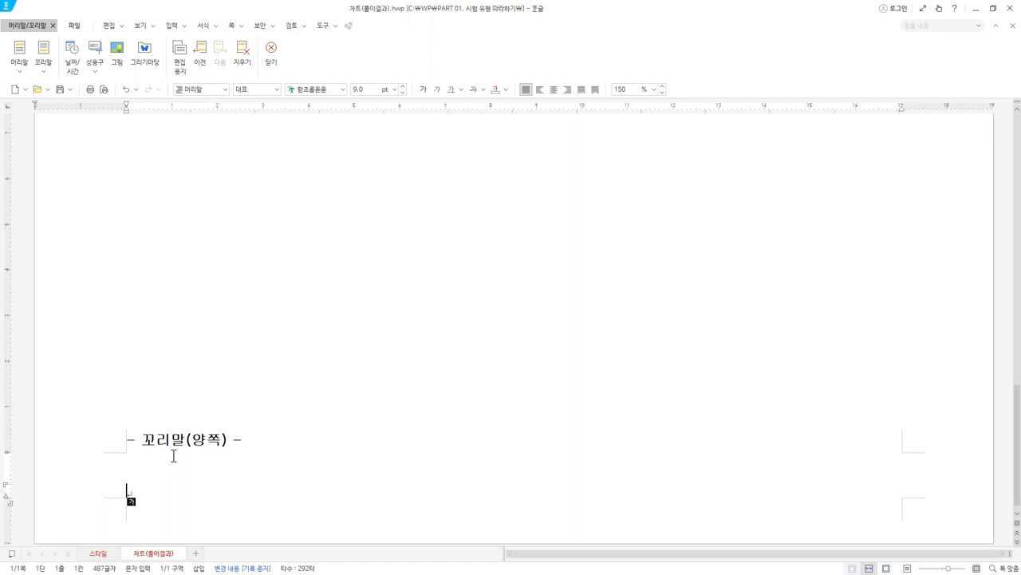
pyautogui.click(221, 90)
pyautogui.click(393, 60)
pyautogui.click(271, 51)
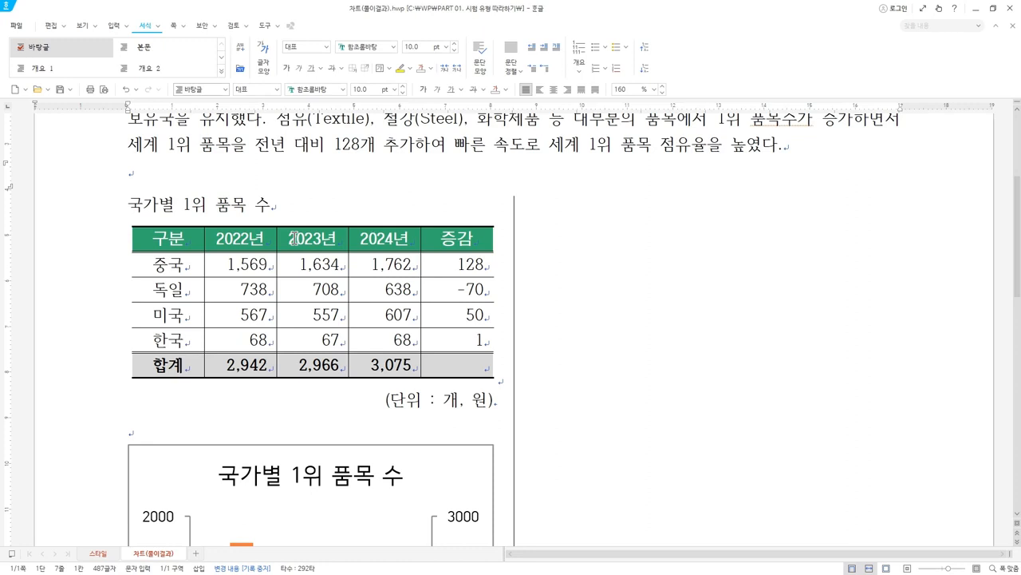
# Step: Select the caption (단위 : 개, 원) below the table and check which style it uses
pyautogui.moveTo(366, 395); pyautogui.dragTo(530, 401)
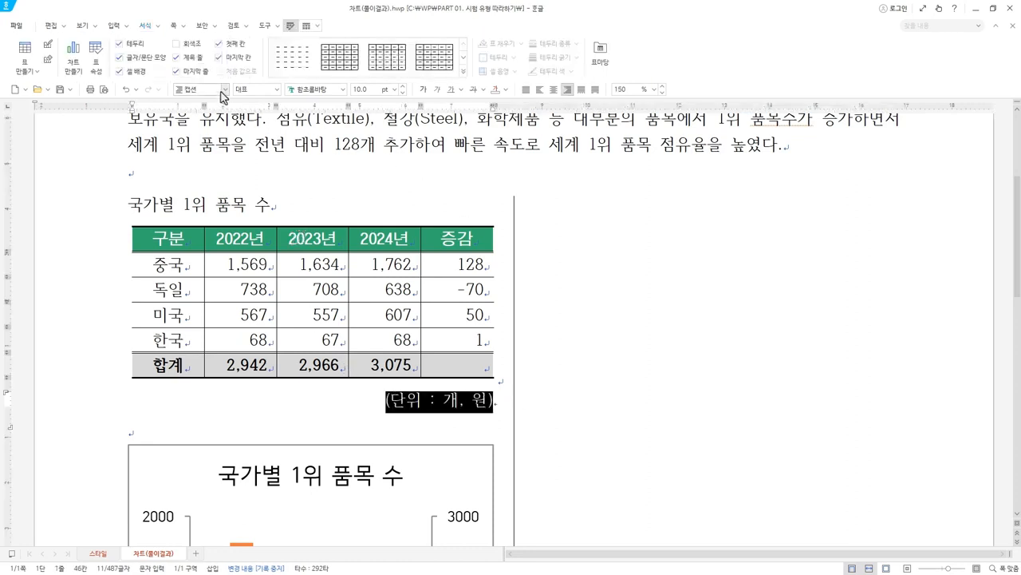
pyautogui.click(380, 411)
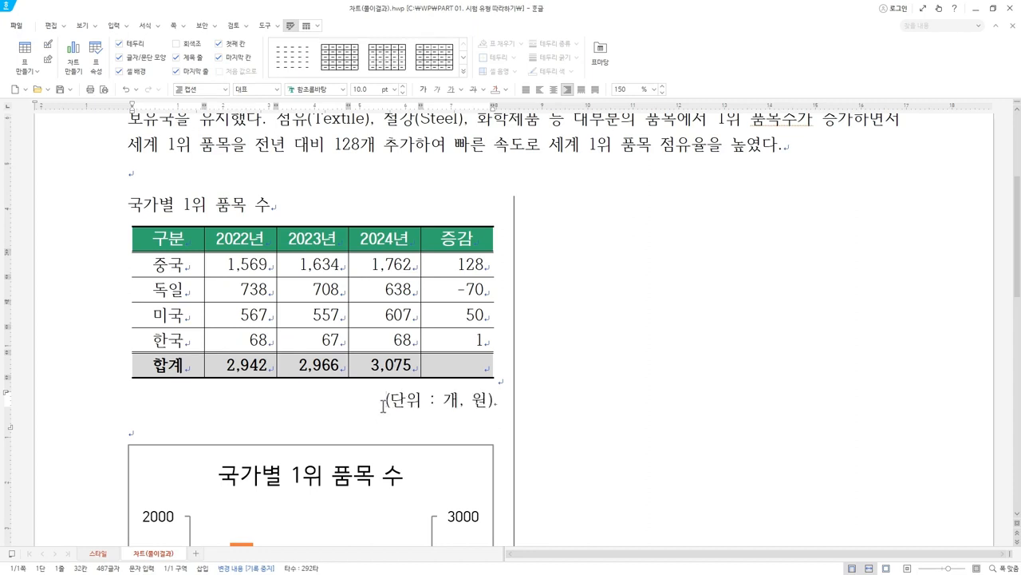
pyautogui.click(383, 405)
# Step: Close the 차트(풀이결과) document and return to 스타일.hwp
pyautogui.click(181, 554)
pyautogui.click(523, 311)
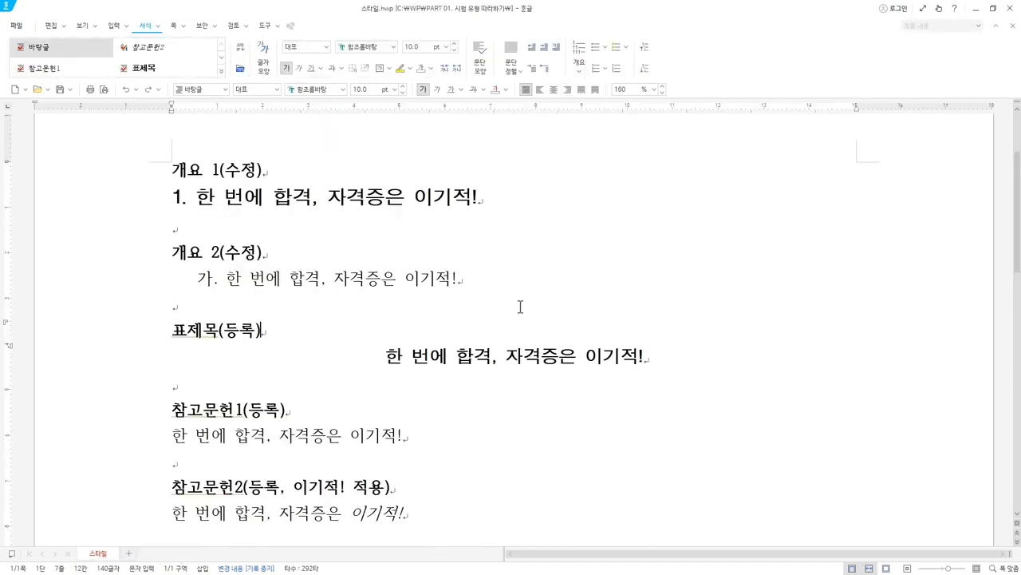